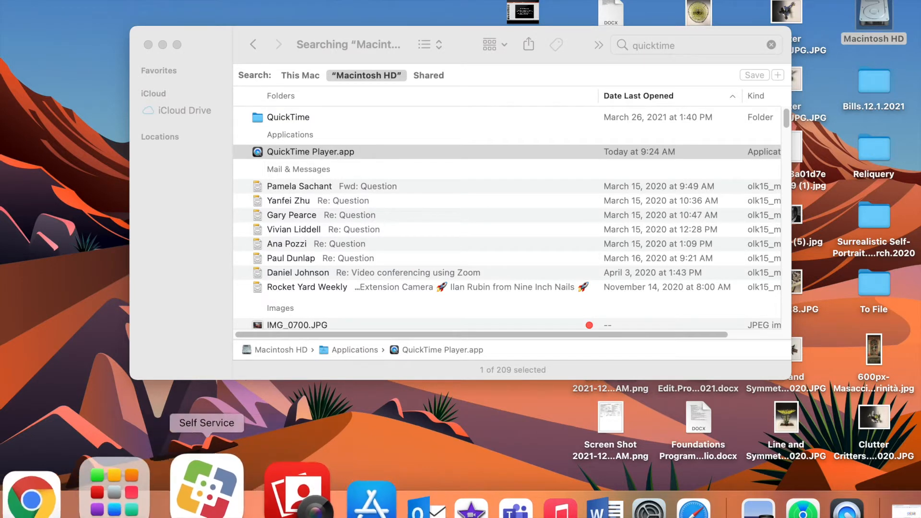
# Bring Google Chrome to the front on a blank New Tab page.
pyautogui.click(100, 489)
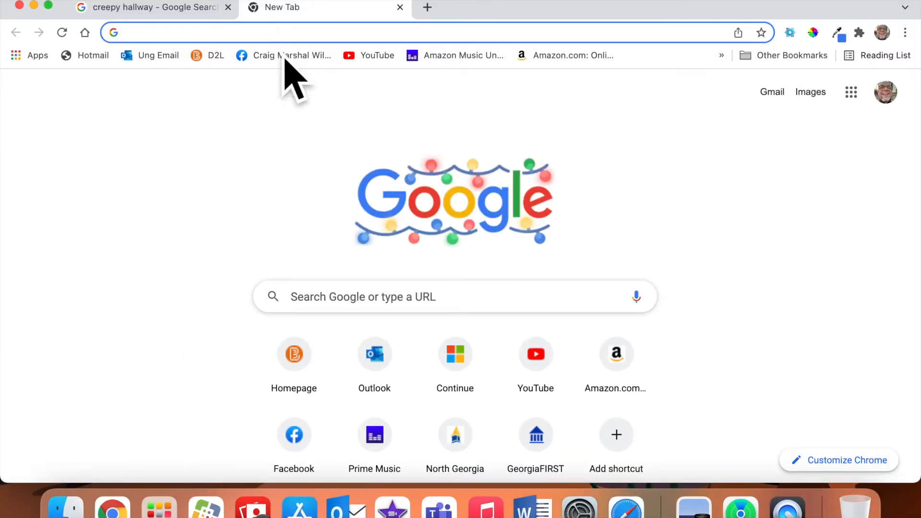
# Search Google for 'ung digication' and open the UNG Visual Arts Digication page.
pyautogui.click(281, 33)
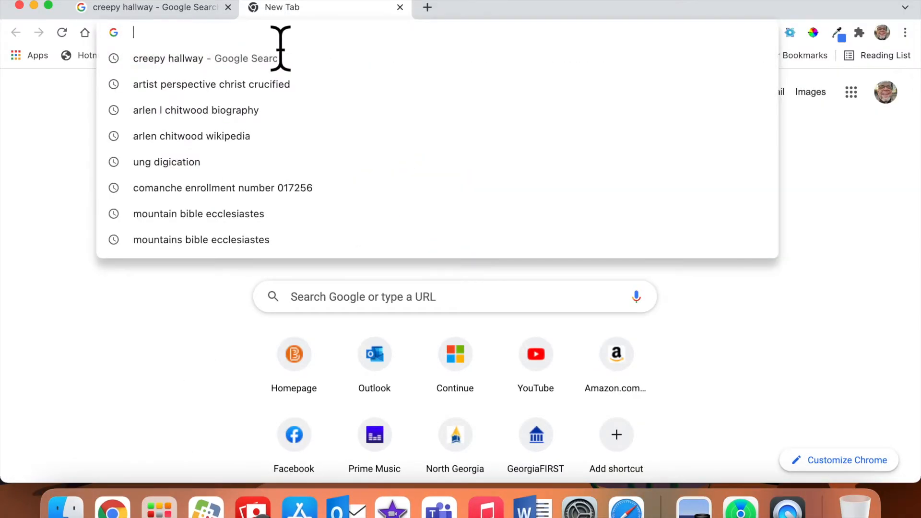
pyautogui.write('ung digication')
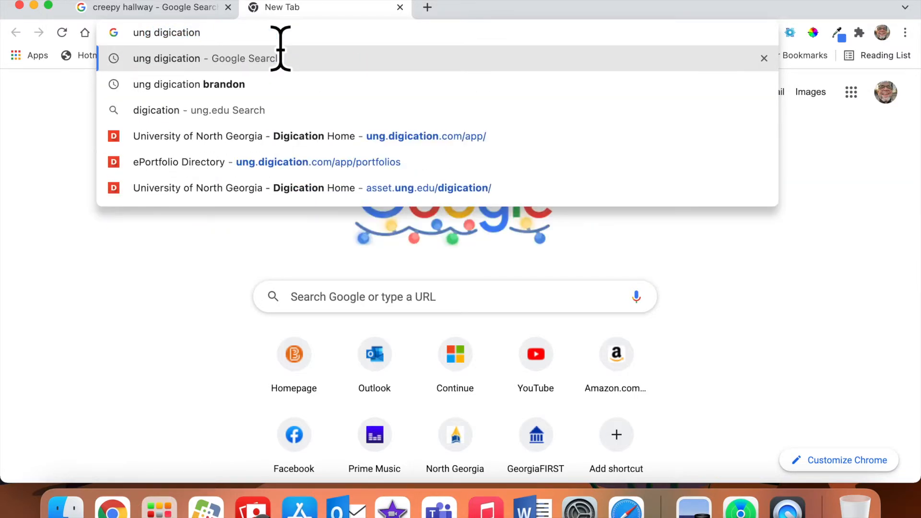
pyautogui.press('Return')
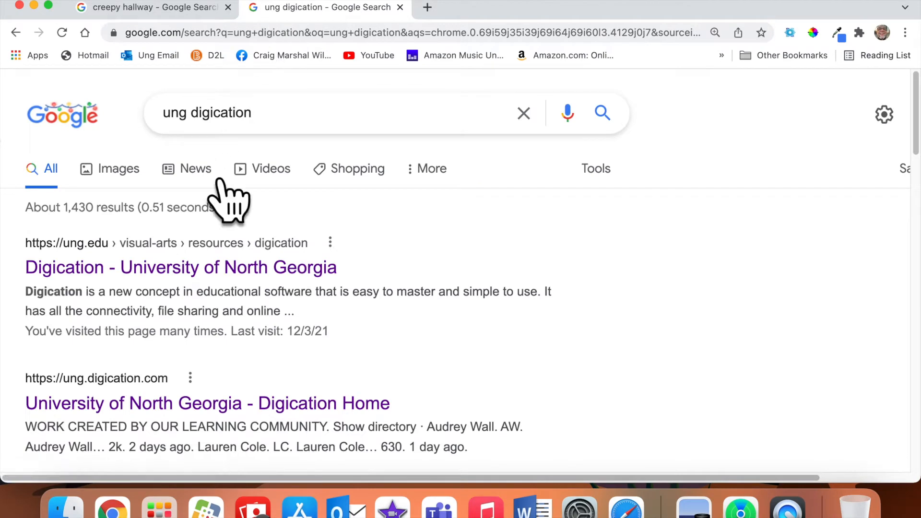
pyautogui.click(253, 288)
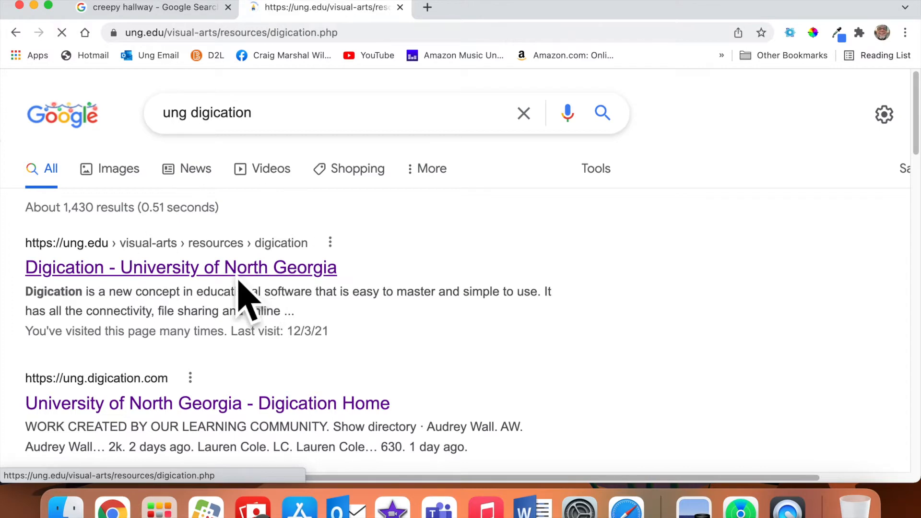
pyautogui.scroll(-7, 335, 297)
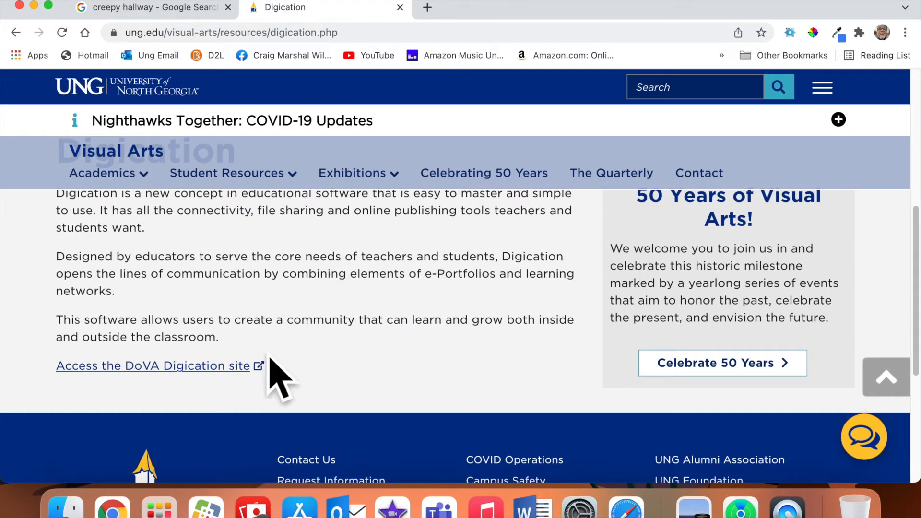
# Open the DoVA Digication site and look through two student example portfolios.
pyautogui.click(256, 367)
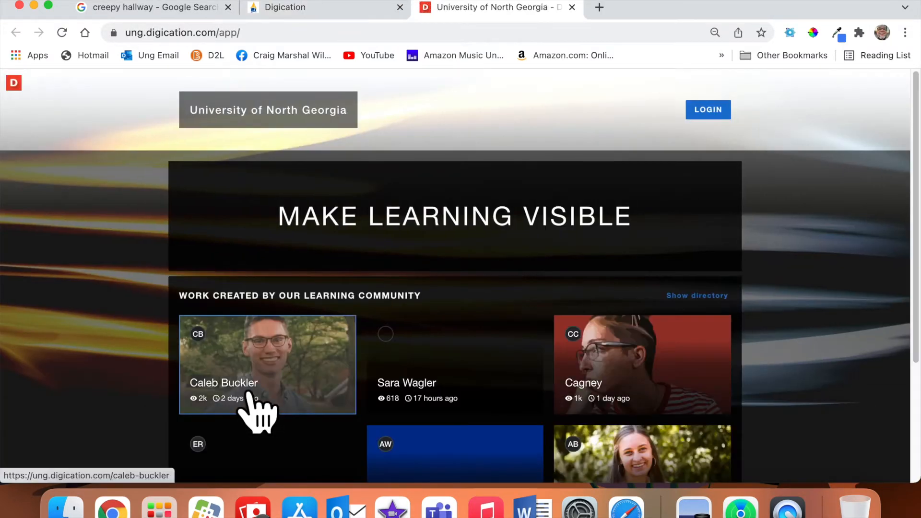
pyautogui.scroll(-3, 493, 438)
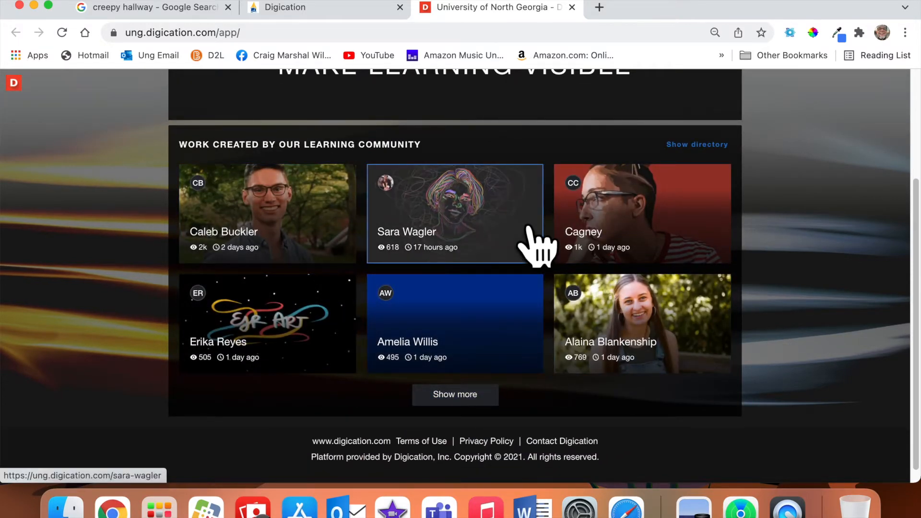
pyautogui.click(529, 226)
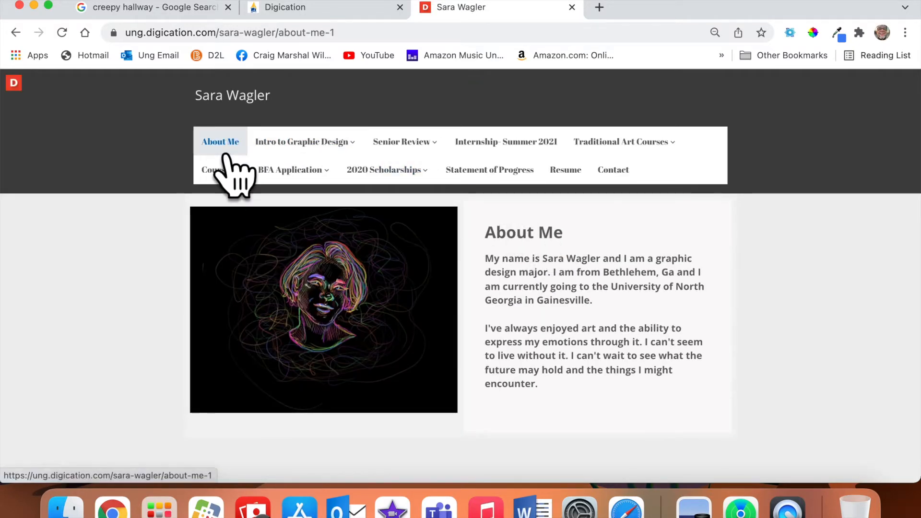
pyautogui.click(16, 33)
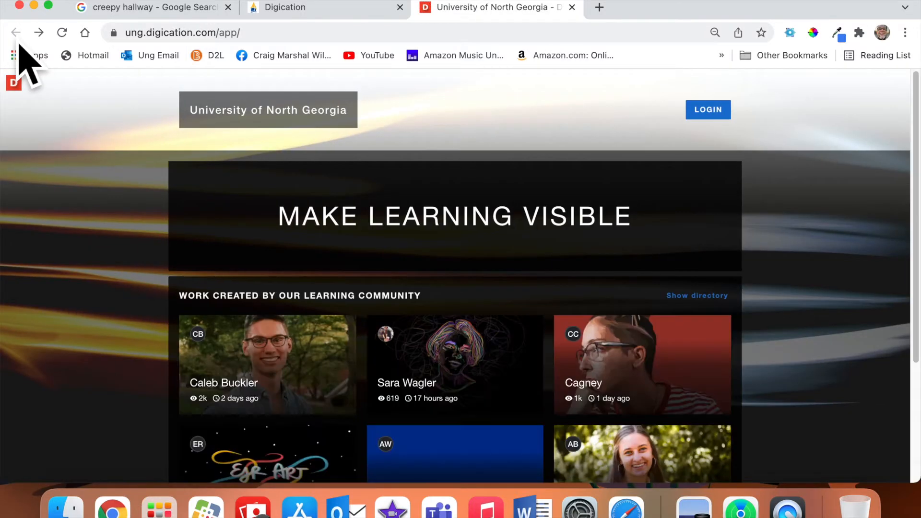
pyautogui.click(650, 376)
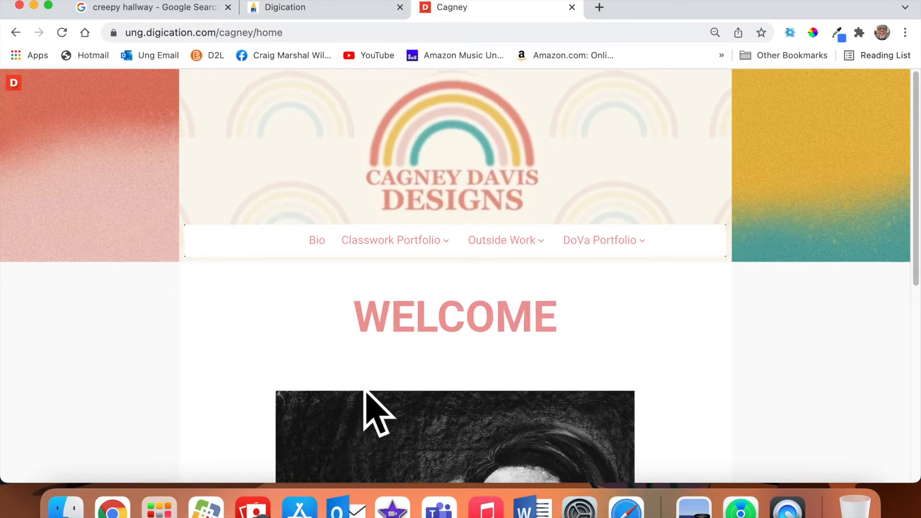
pyautogui.scroll(-7, 364, 390)
pyautogui.scroll(7, 371, 411)
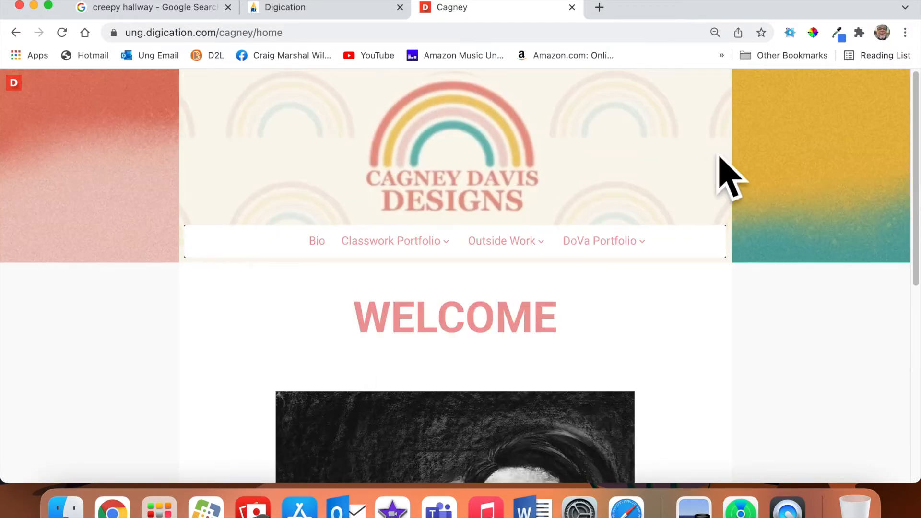
# Browse two more student portfolios, then reopen the DoVA Digication site from the Visual Arts page.
pyautogui.click(17, 35)
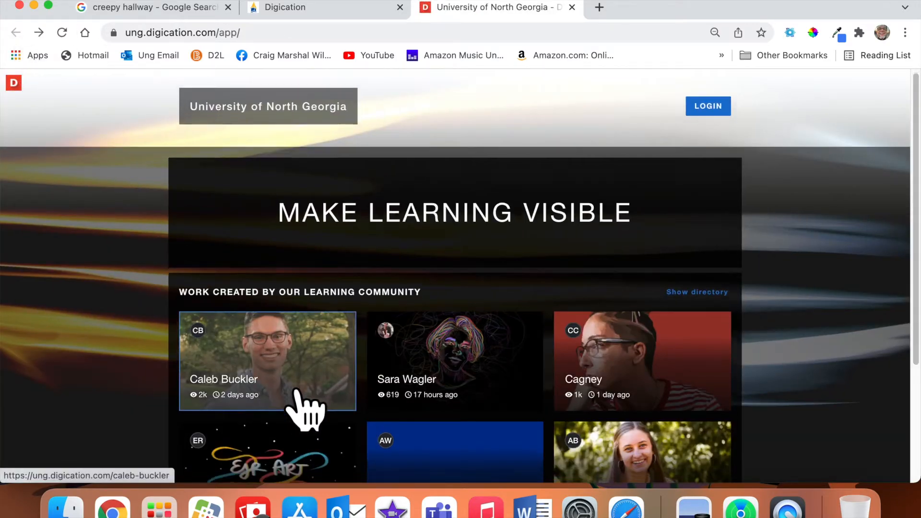
pyautogui.scroll(-3, 307, 410)
pyautogui.click(470, 422)
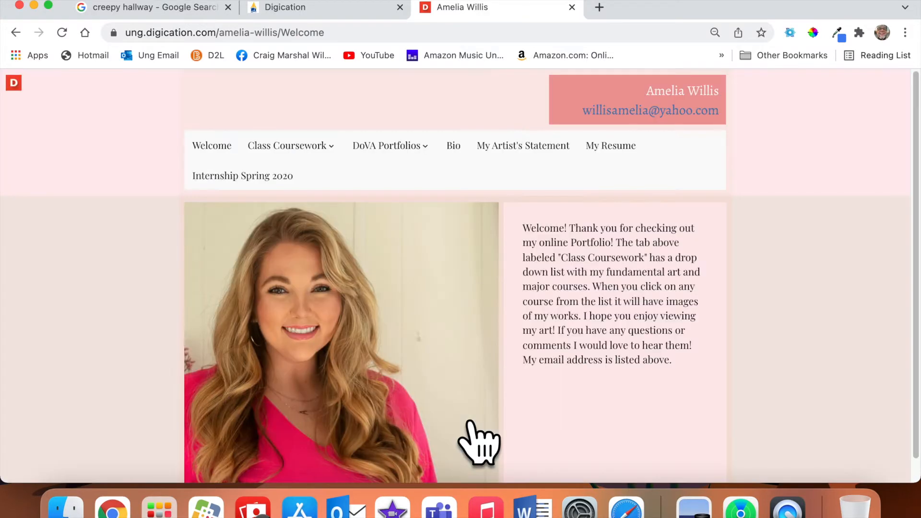
pyautogui.click(19, 36)
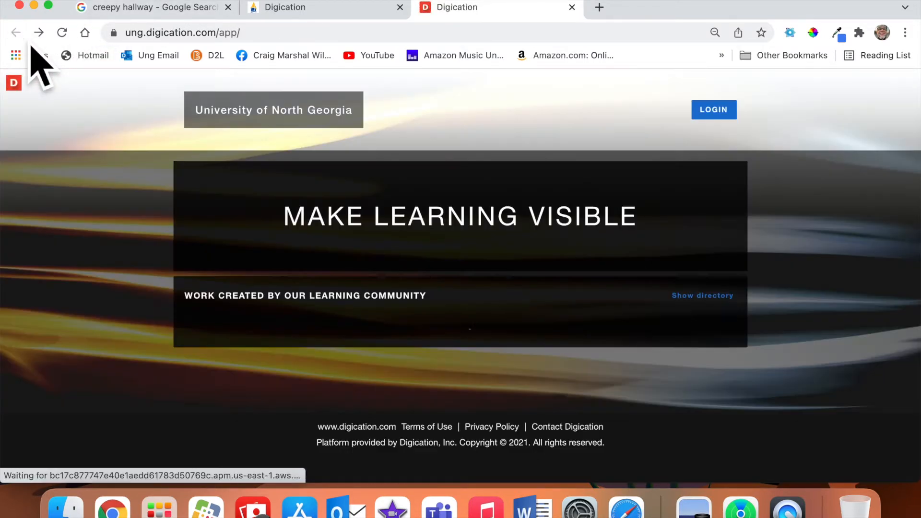
pyautogui.click(349, 378)
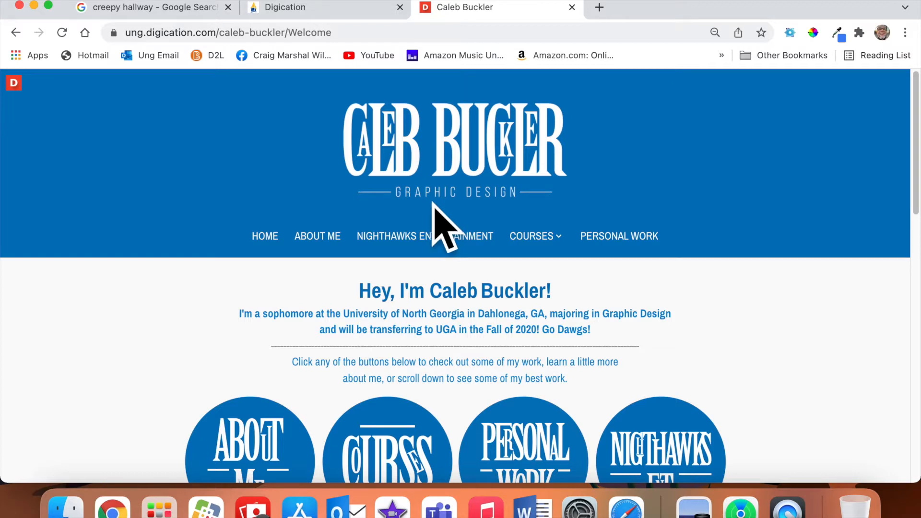
pyautogui.click(334, 14)
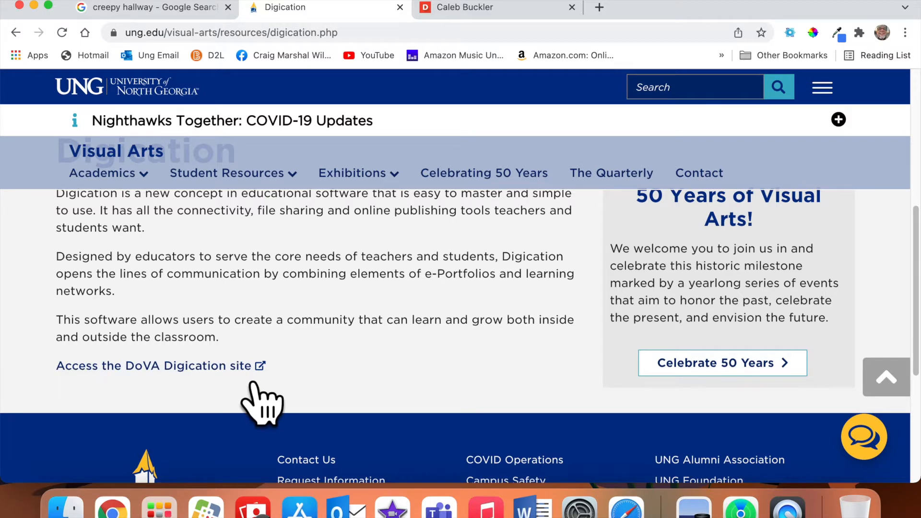
pyautogui.click(242, 367)
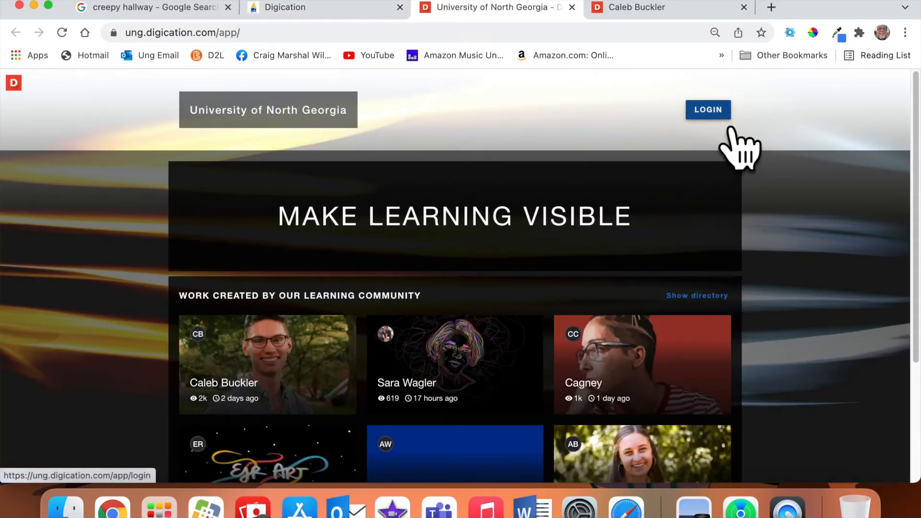
# Sign in to Digication with the University of North Georgia account.
pyautogui.click(728, 117)
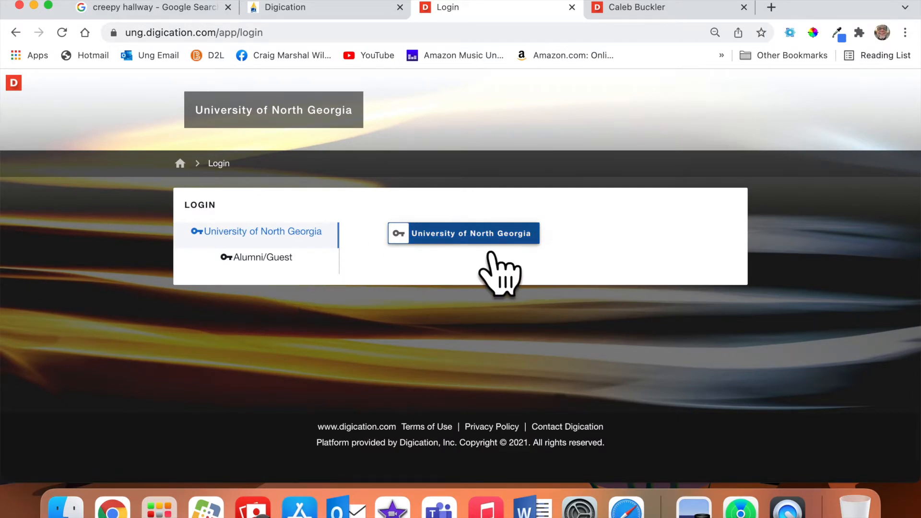
pyautogui.click(489, 251)
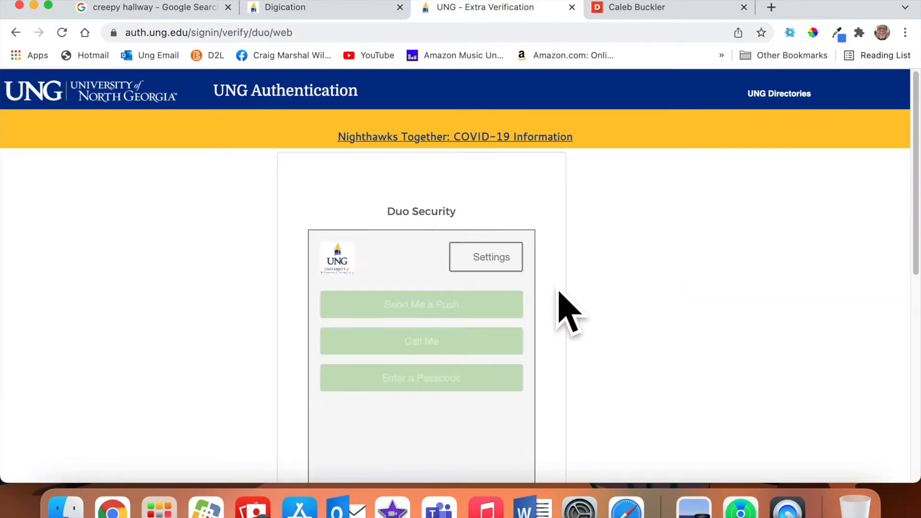
pyautogui.scroll(-2, 558, 291)
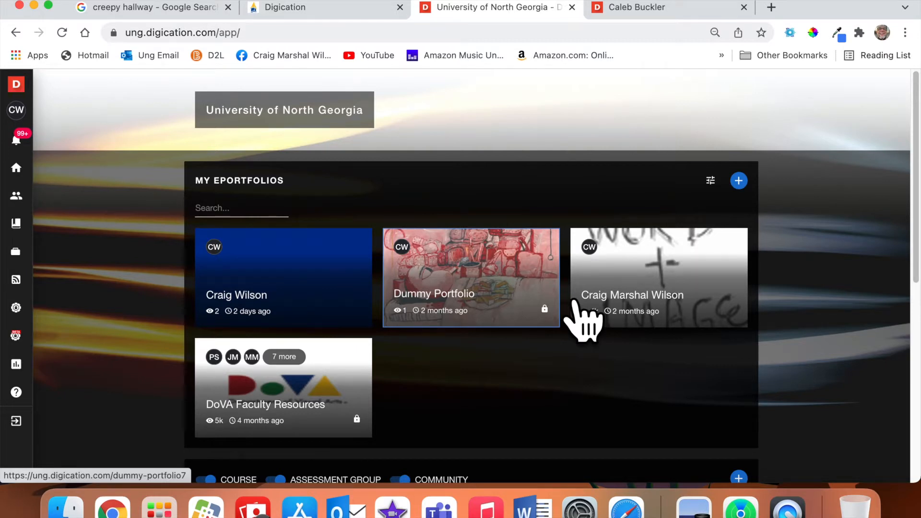
pyautogui.scroll(-8, 583, 321)
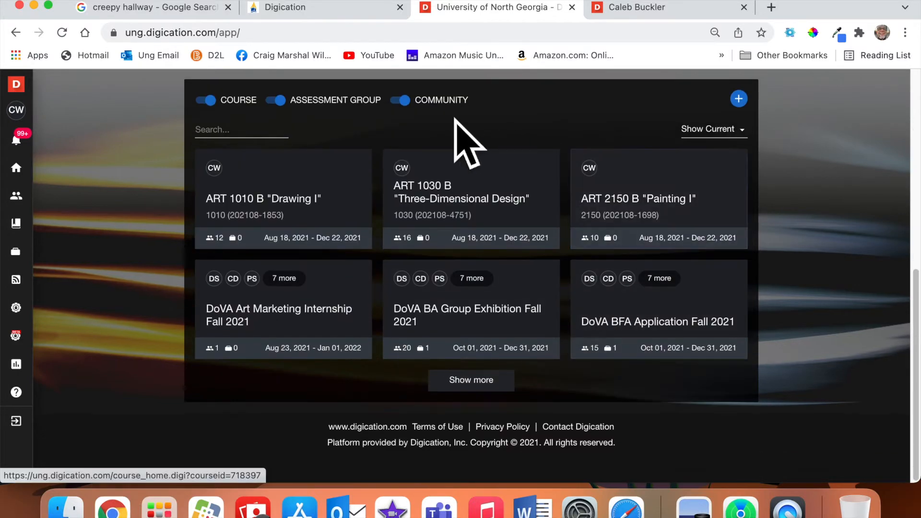
pyautogui.scroll(8, 494, 339)
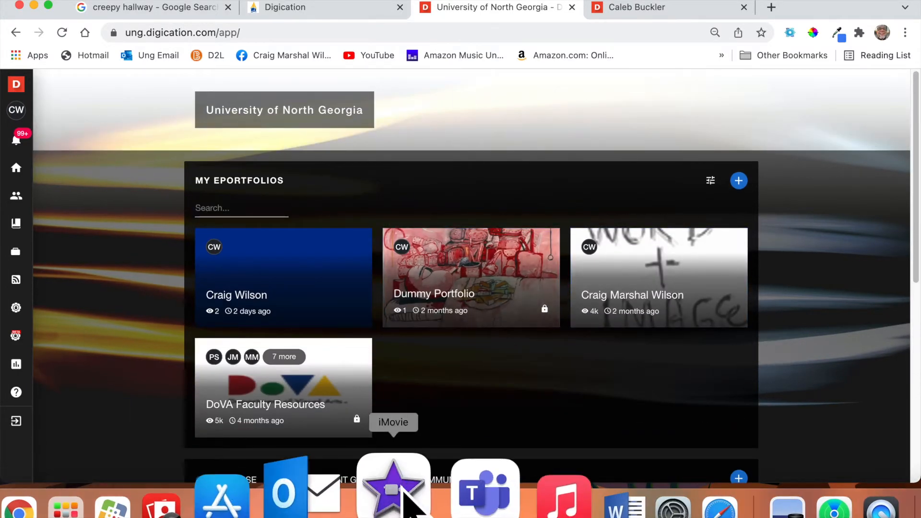
pyautogui.scroll(-5, 566, 421)
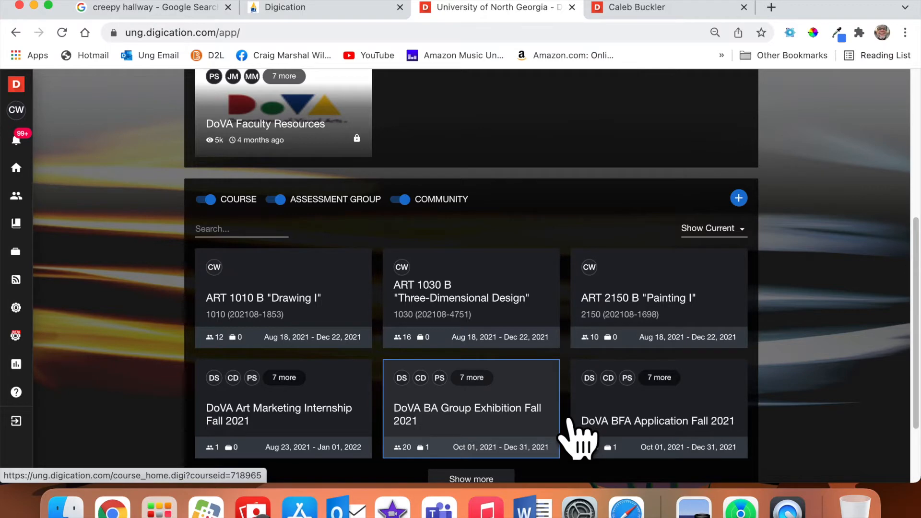
pyautogui.scroll(1, 577, 438)
pyautogui.scroll(5, 578, 437)
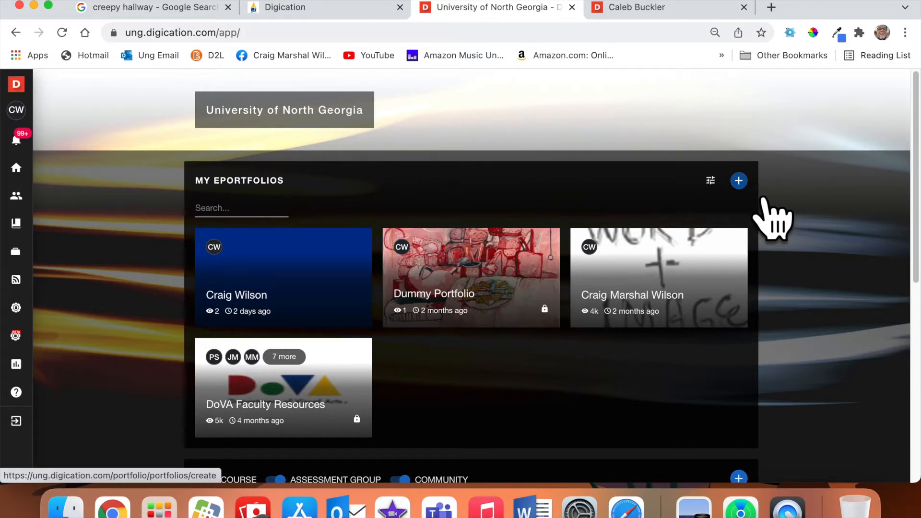
# Create a new ePortfolio titled 'Federal Frankenstein' from the DOVA Template.
pyautogui.click(738, 181)
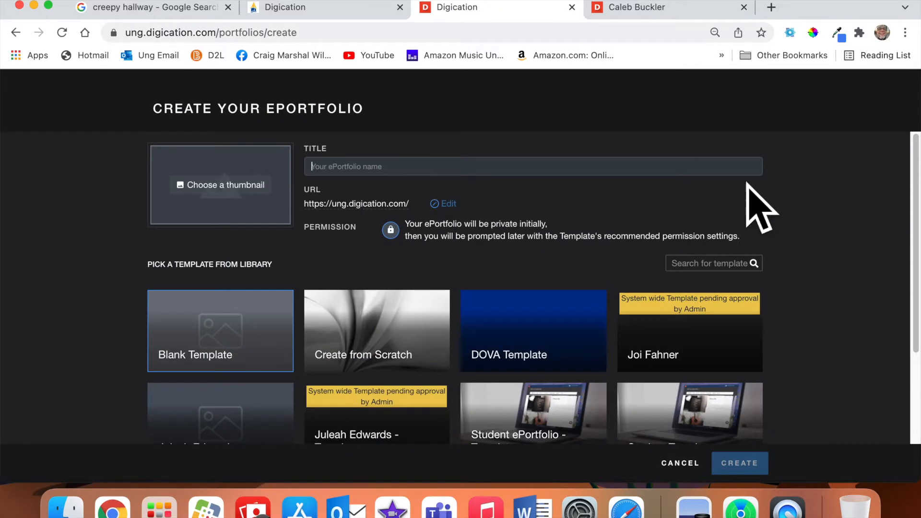
pyautogui.click(528, 373)
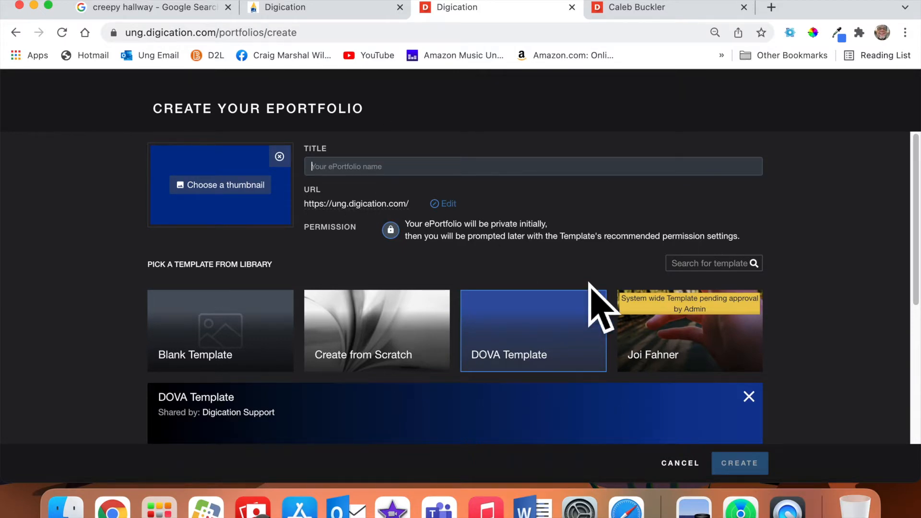
pyautogui.write('Fe')
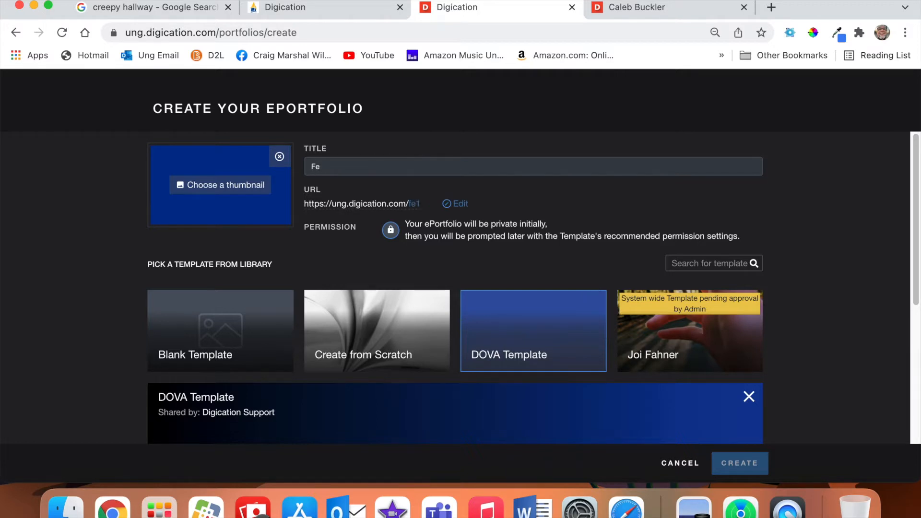
pyautogui.write('deral')
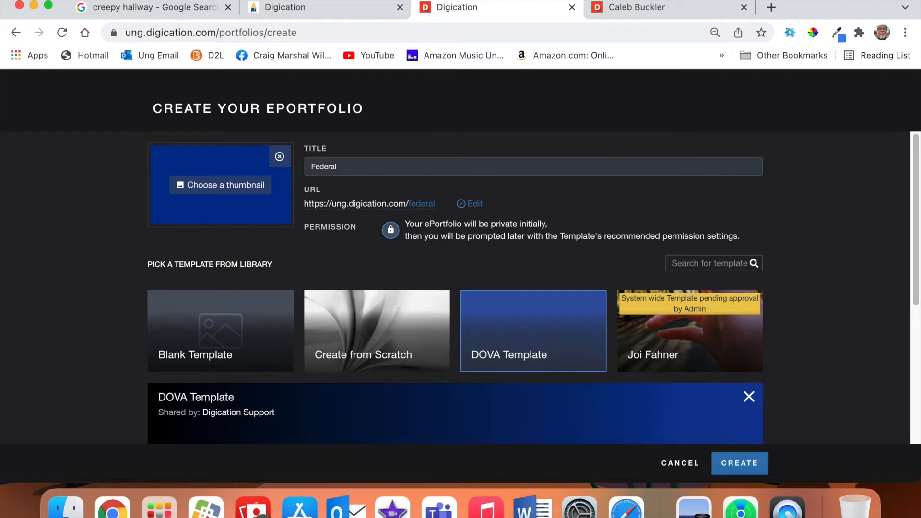
pyautogui.write(' Frankenstein')
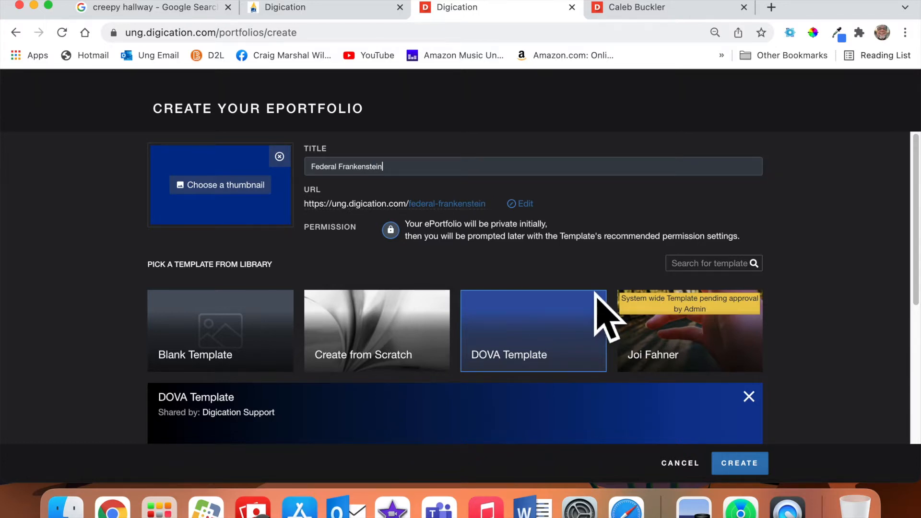
pyautogui.click(739, 463)
pyautogui.click(755, 465)
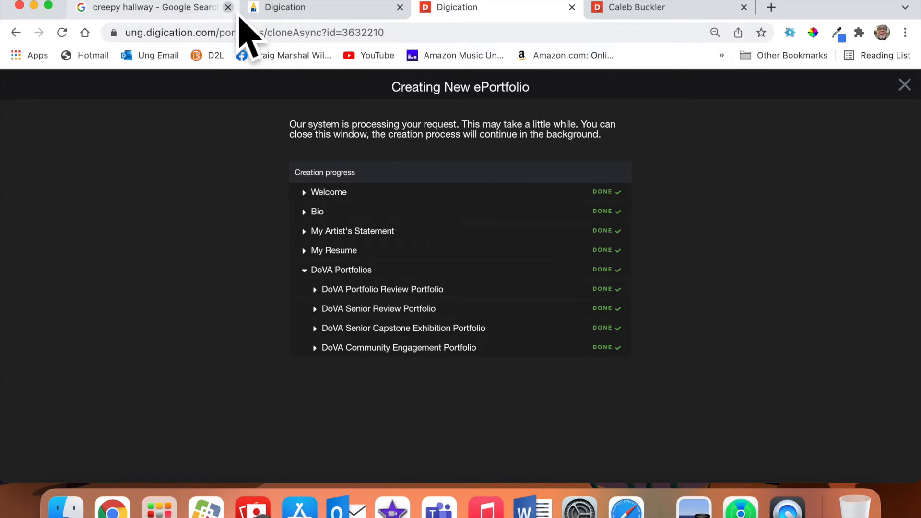
# Close the extra browser tabs and publish Federal Frankenstein with its settings saved.
pyautogui.click(228, 7)
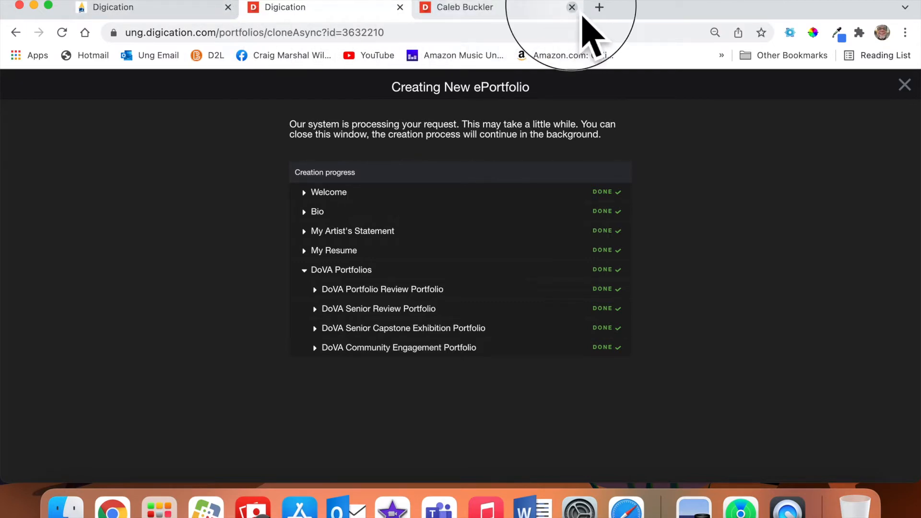
pyautogui.click(572, 7)
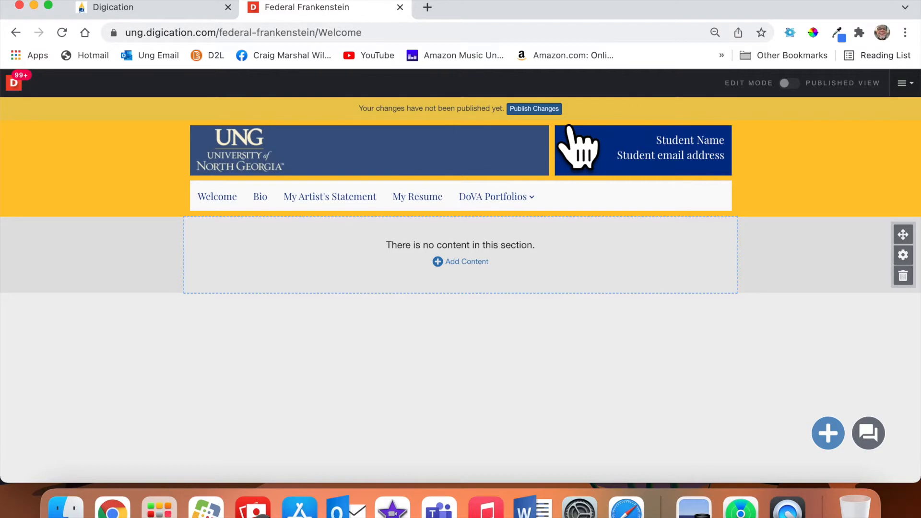
pyautogui.click(552, 110)
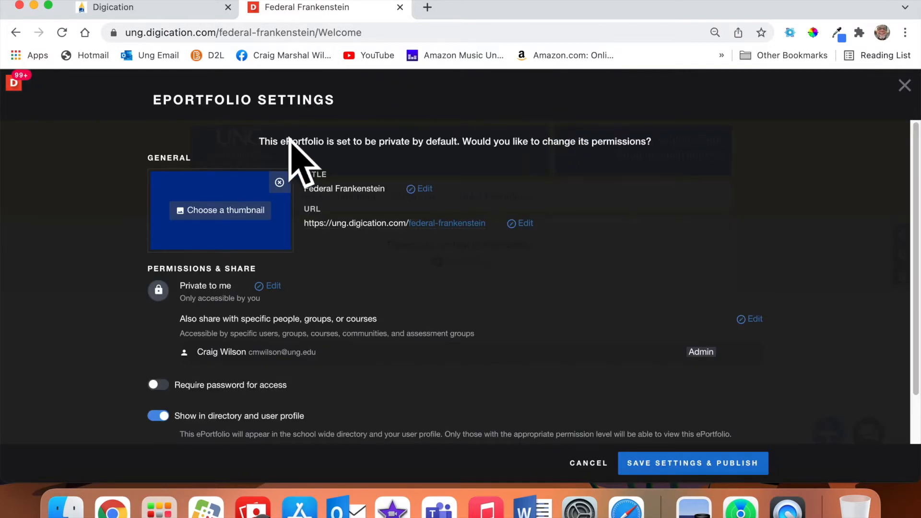
pyautogui.click(715, 473)
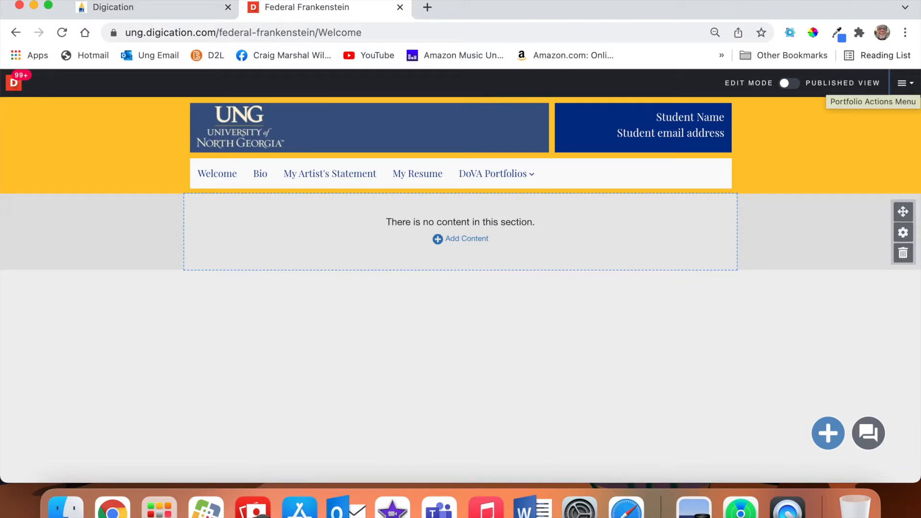
# Change Federal Frankenstein's visibility from 'Private to me' to Public in ePortfolio Settings.
pyautogui.click(904, 83)
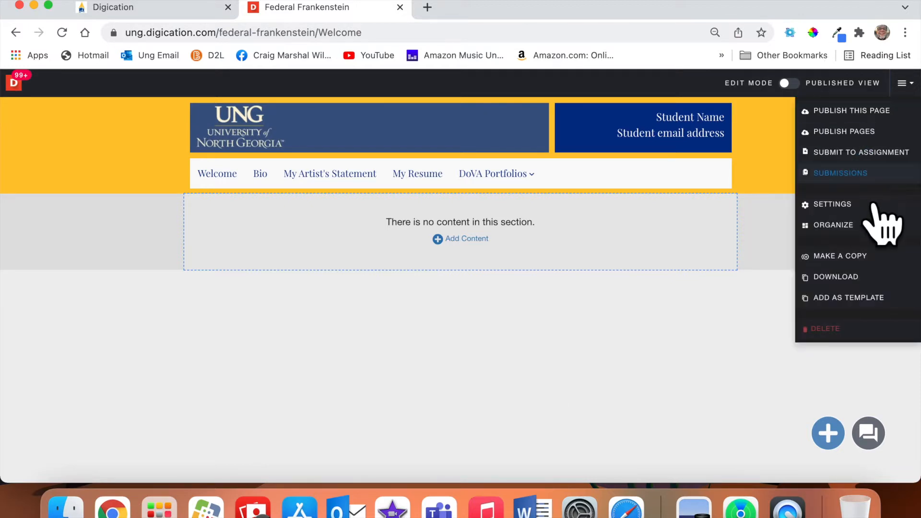
pyautogui.click(866, 215)
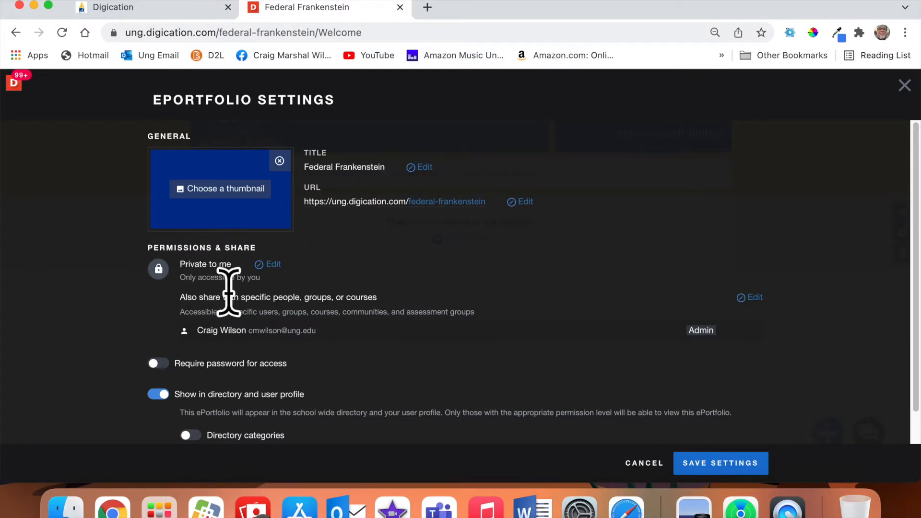
pyautogui.click(267, 264)
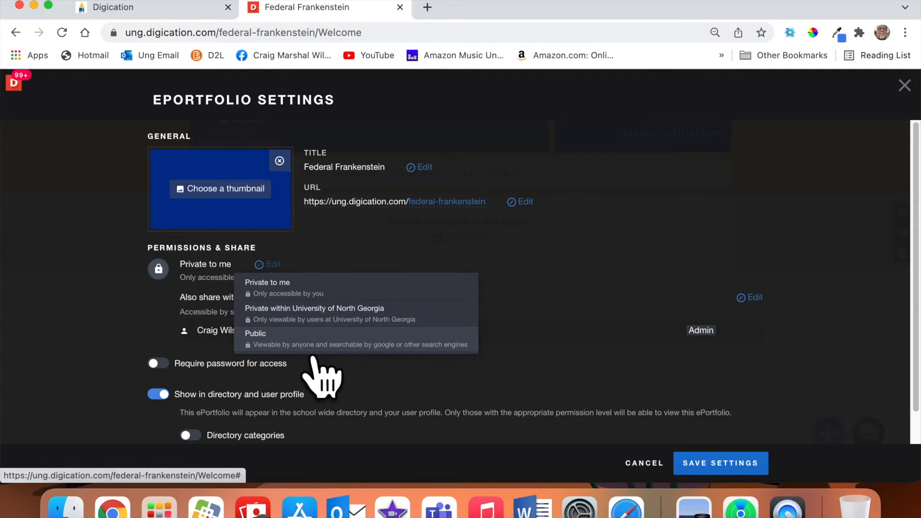
pyautogui.click(314, 349)
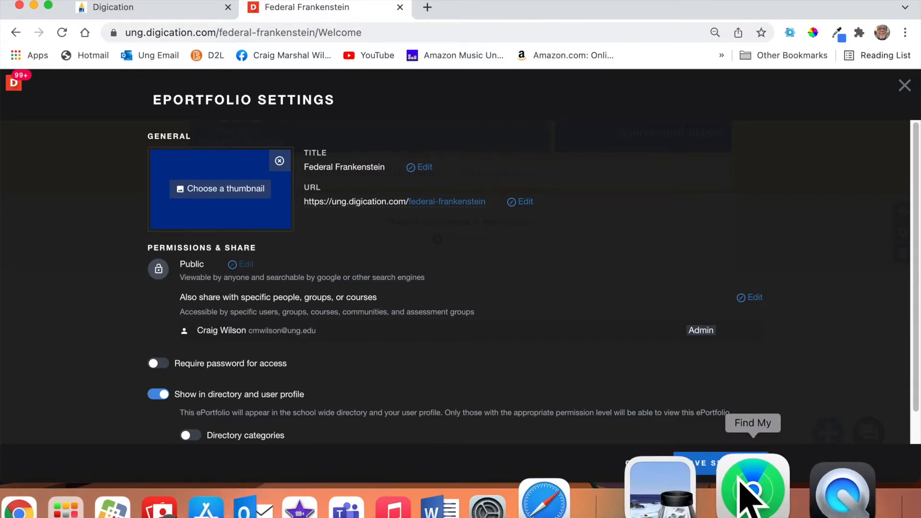
pyautogui.click(743, 471)
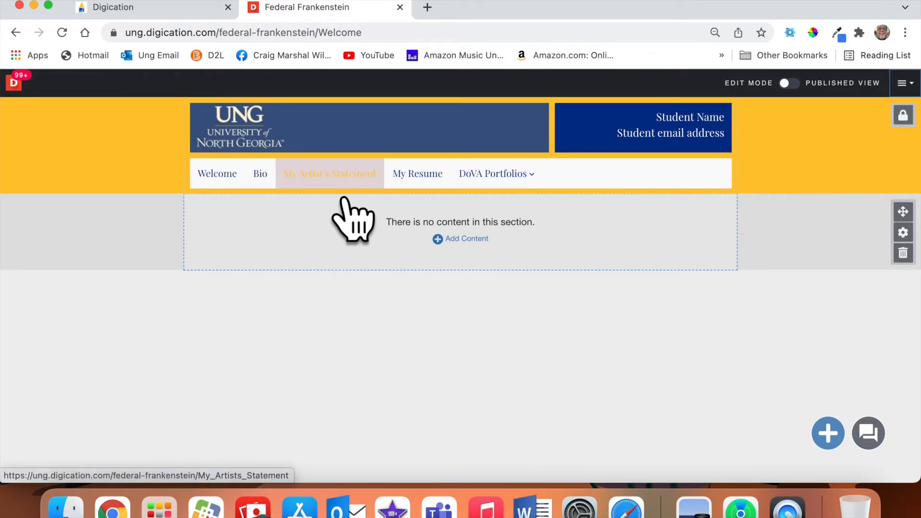
# Unlock the header section so edits apply across all portfolio pages.
pyautogui.moveTo(491, 192)
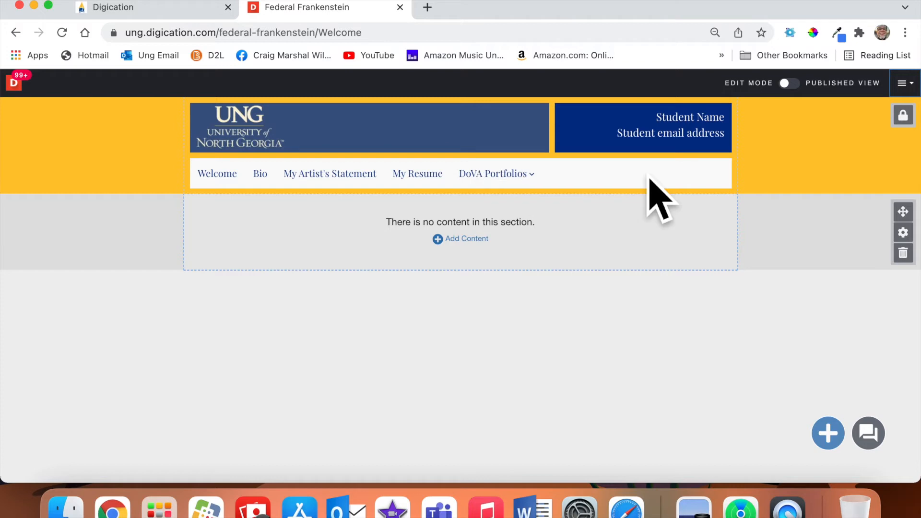
pyautogui.click(903, 115)
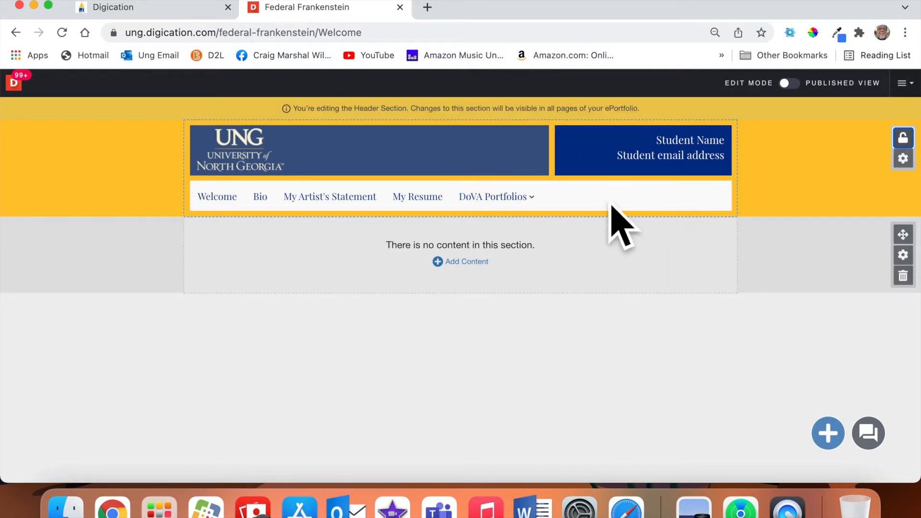
# Replace the Student Name and email placeholder lines in the header with the portfolio title.
pyautogui.moveTo(719, 159)
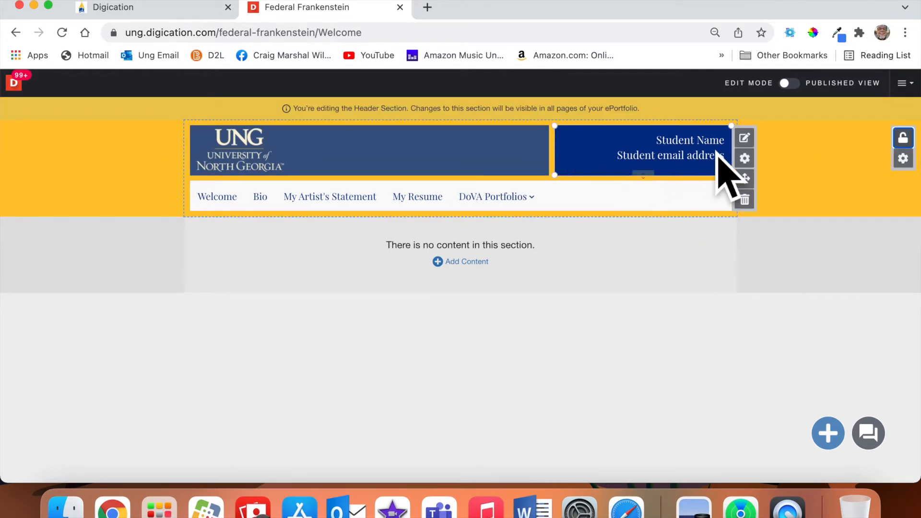
pyautogui.click(745, 138)
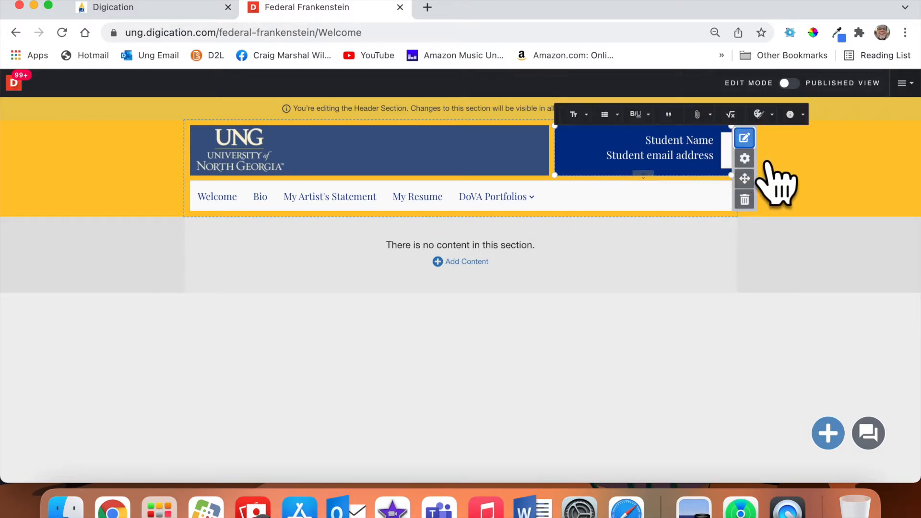
pyautogui.tripleClick(709, 146)
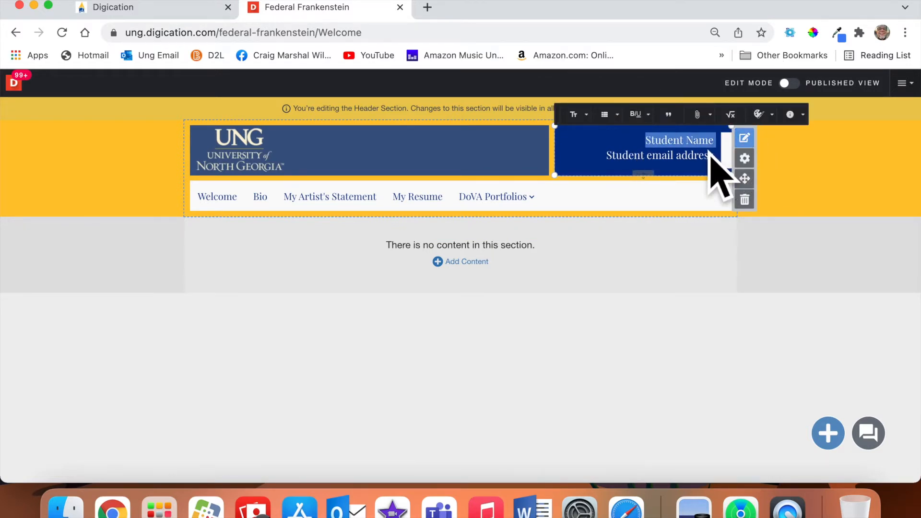
pyautogui.write('Federa')
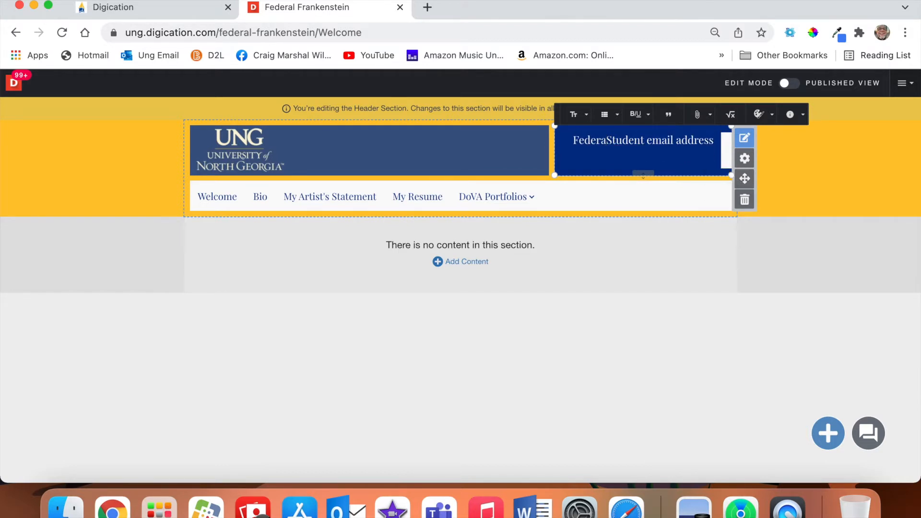
pyautogui.press('super+a')
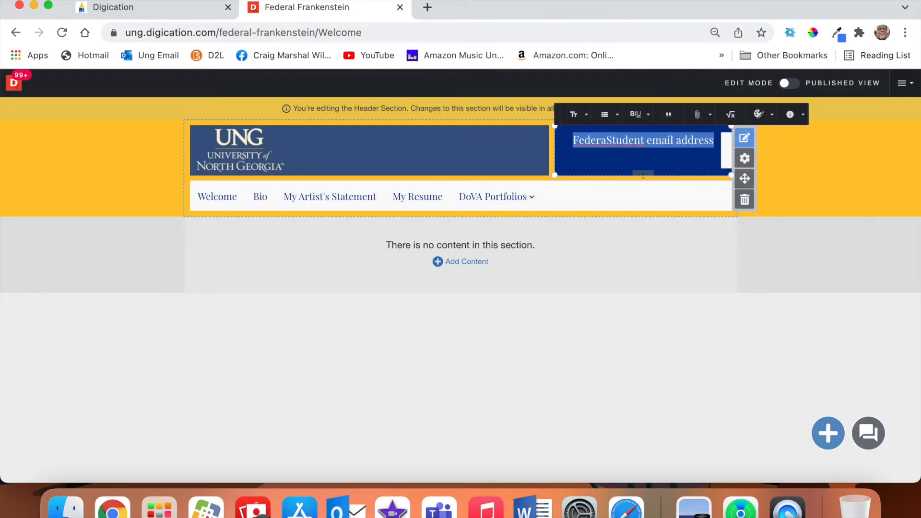
pyautogui.write('Federeal Frenkenstein')
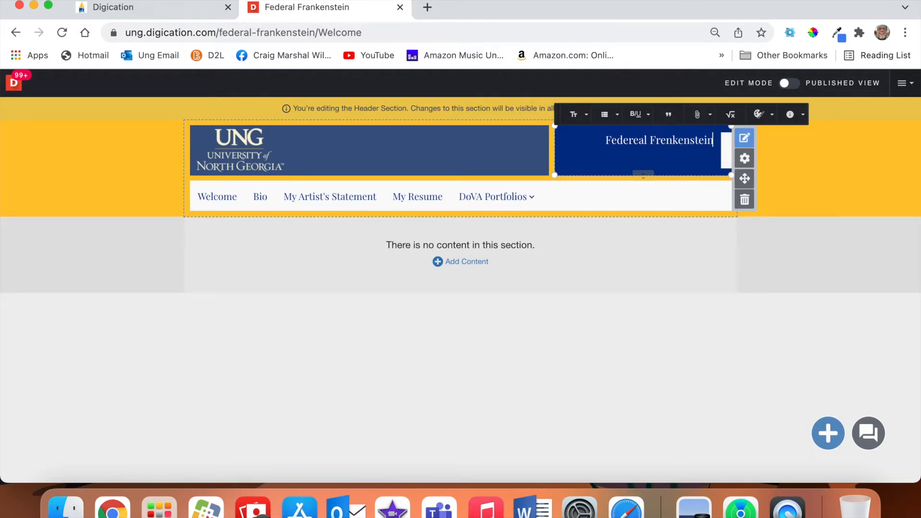
# Correct the typos so the header title reads 'Federal Frankenstein' and save it.
pyautogui.click(674, 152)
pyautogui.press('BackSpace')
pyautogui.write('a')
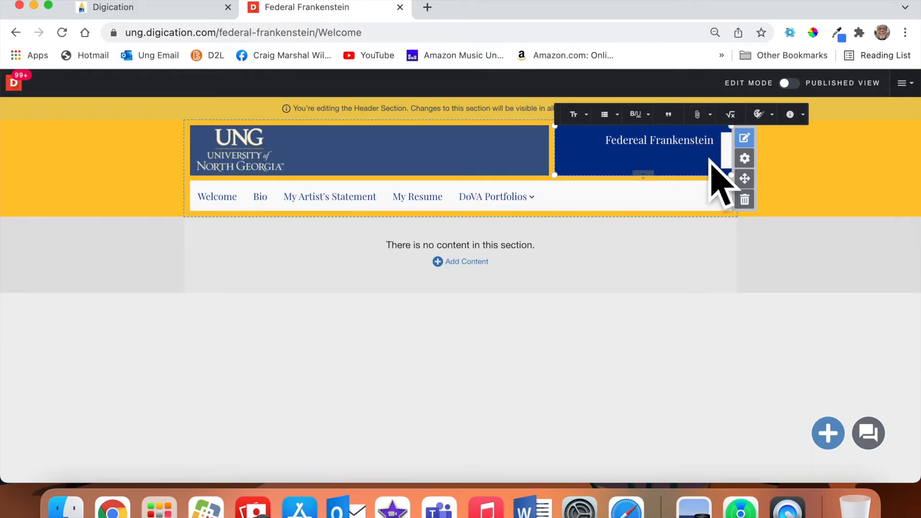
pyautogui.click(842, 205)
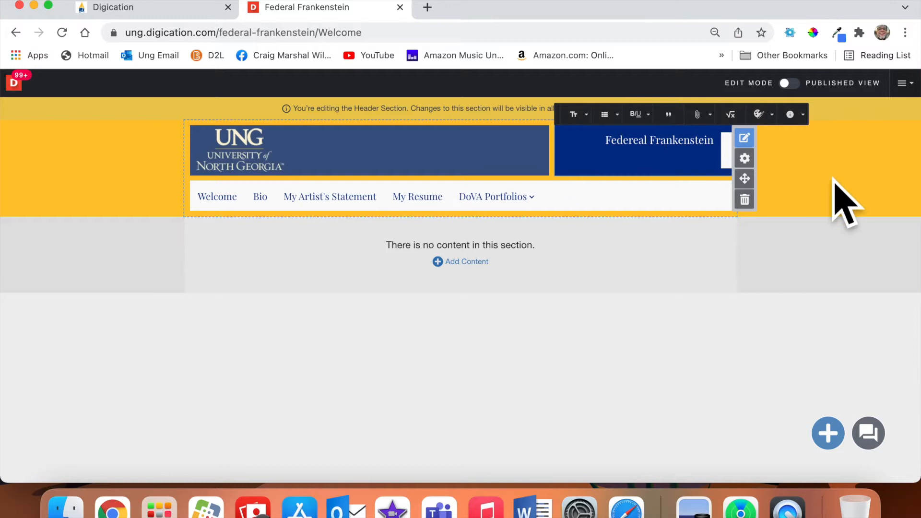
pyautogui.click(647, 150)
pyautogui.press('BackSpace')
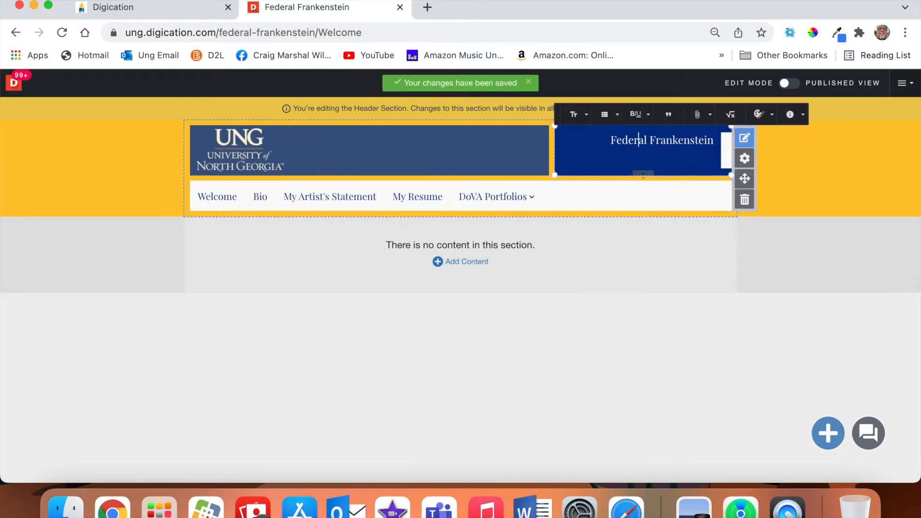
pyautogui.click(786, 178)
pyautogui.moveTo(683, 148)
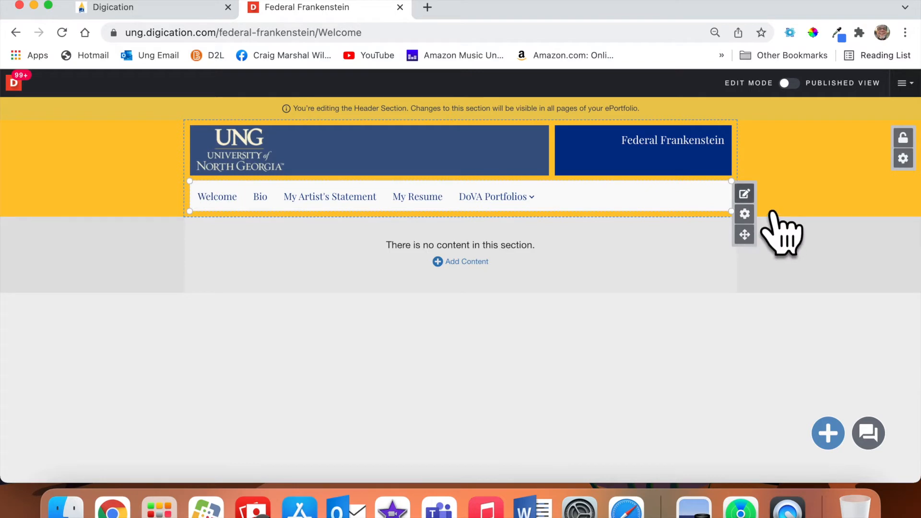
# Delete the Welcome and Bio pages from Page Settings, confirming with 'delete'.
pyautogui.click(744, 194)
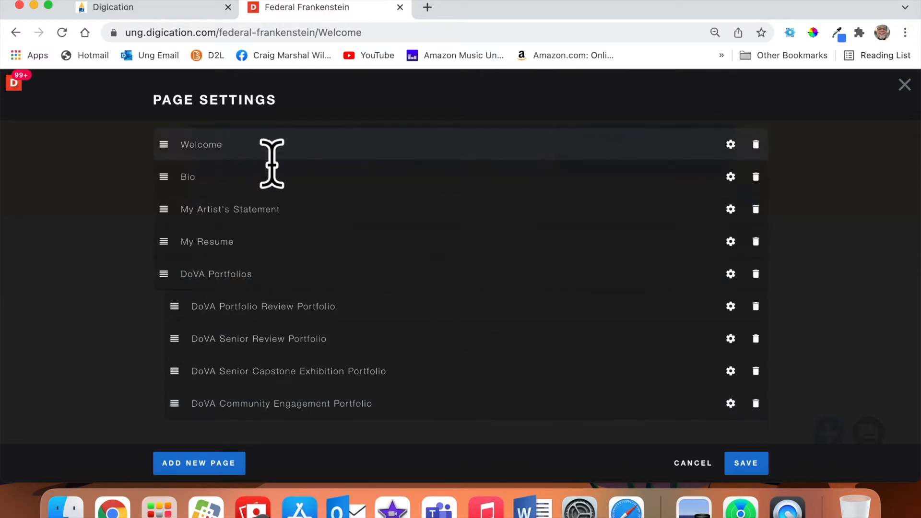
pyautogui.click(756, 145)
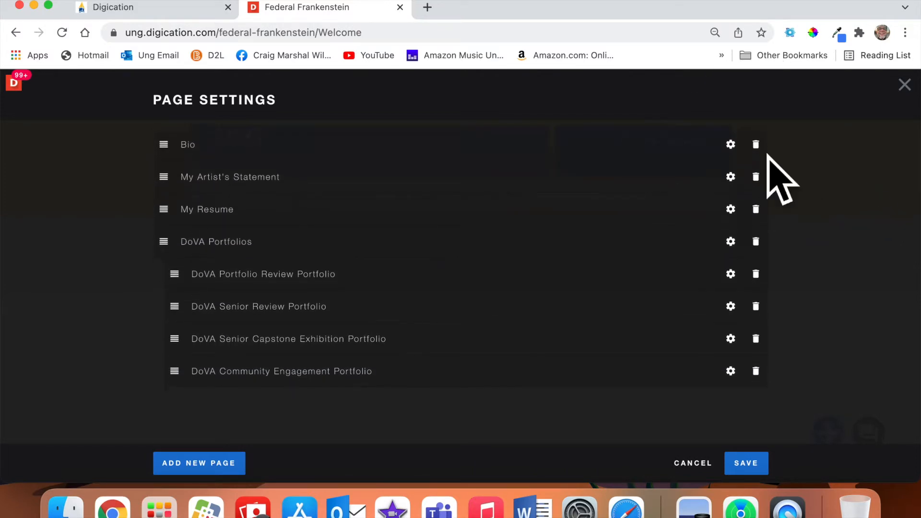
pyautogui.click(756, 145)
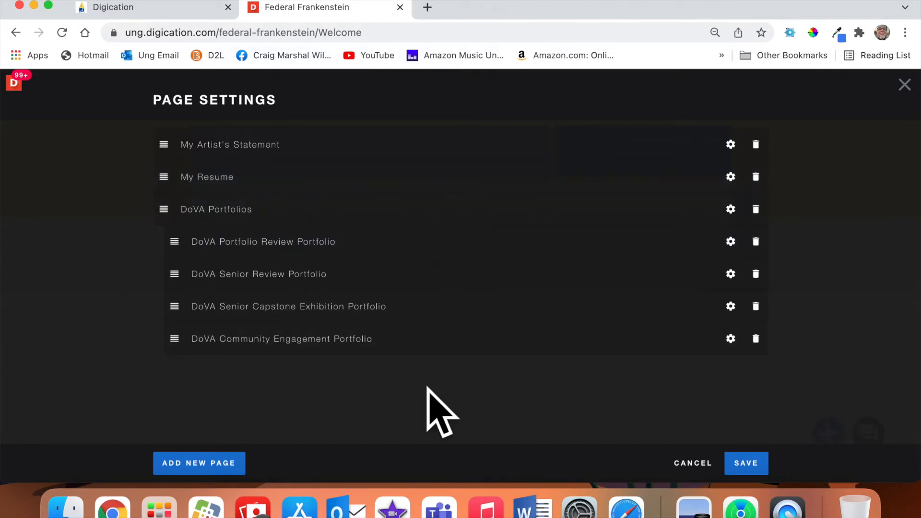
pyautogui.click(766, 472)
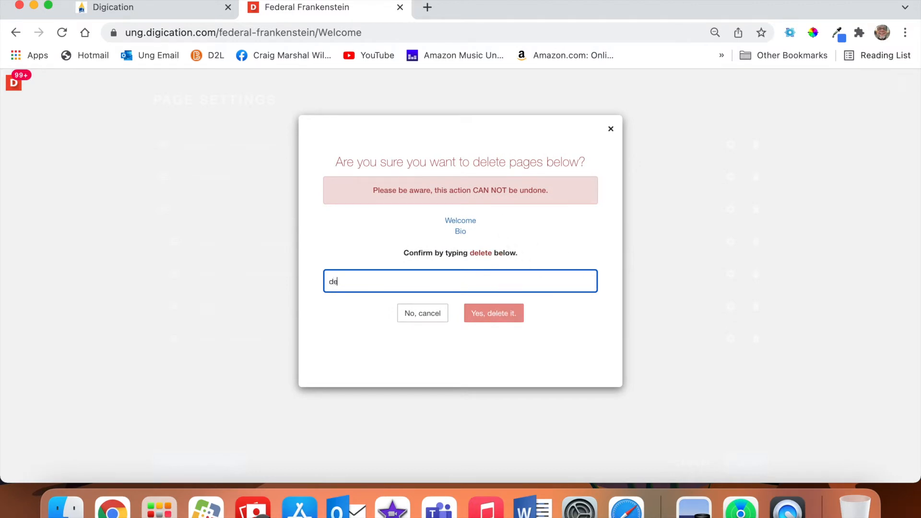
pyautogui.write('delete')
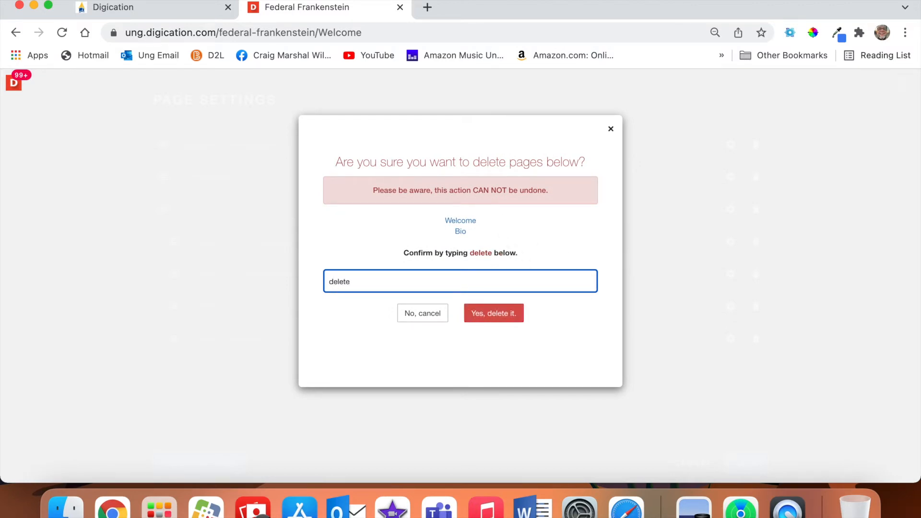
pyautogui.click(494, 314)
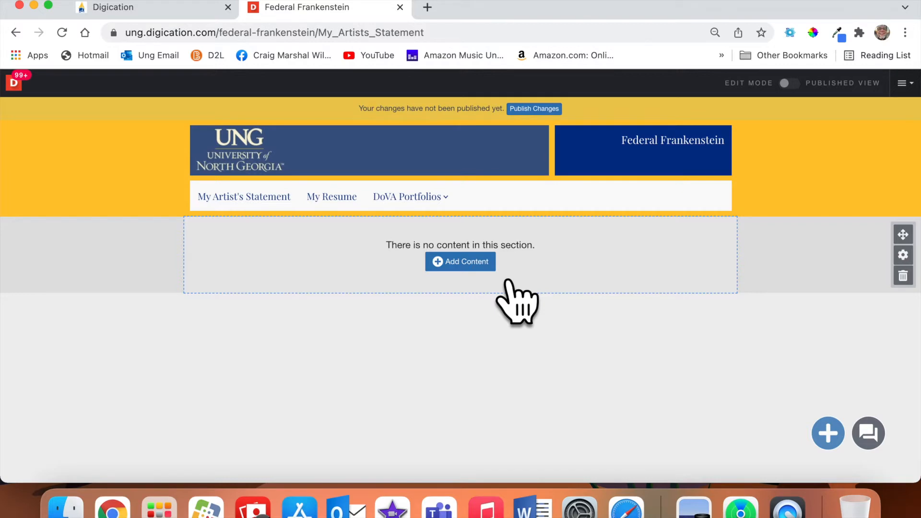
# Navigate back through the tabs and dashboard to the Federal Frankenstein portfolio's My Artist's Statement page.
pyautogui.click(491, 267)
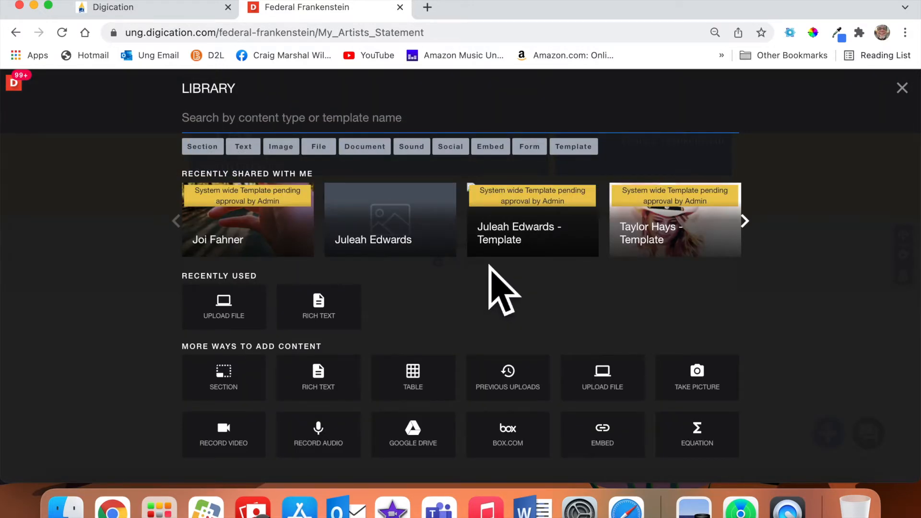
pyautogui.click(16, 32)
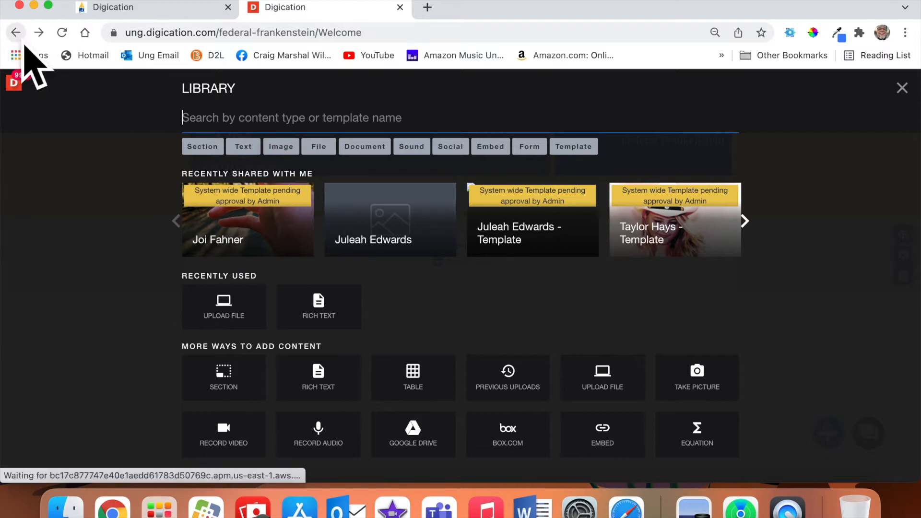
pyautogui.click(156, 10)
pyautogui.click(285, 10)
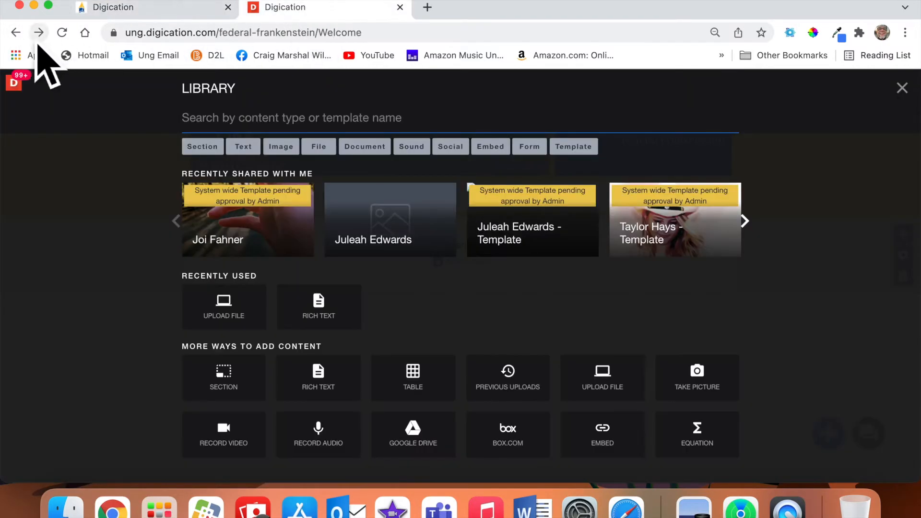
pyautogui.click(17, 34)
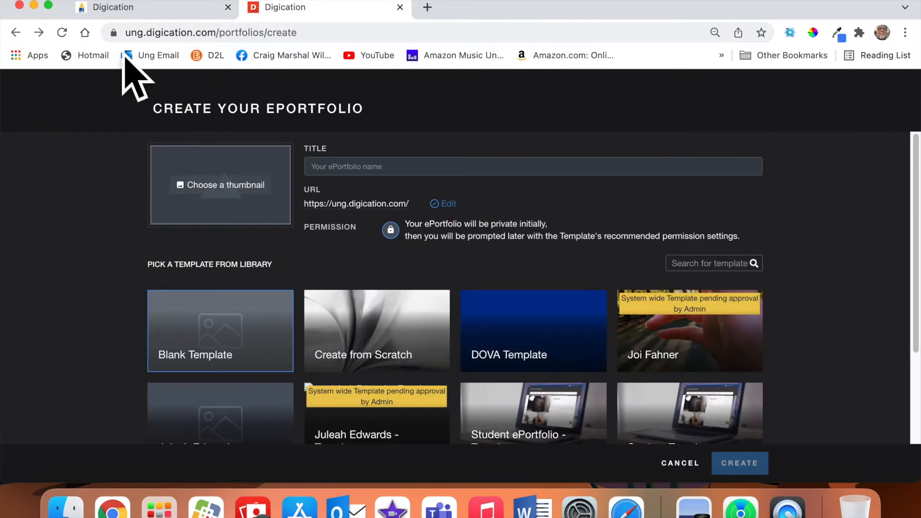
pyautogui.click(16, 33)
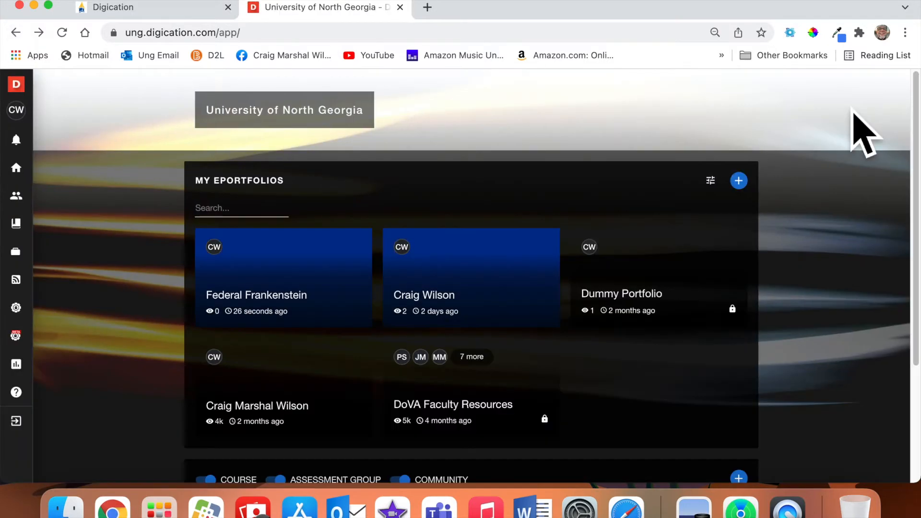
pyautogui.click(304, 312)
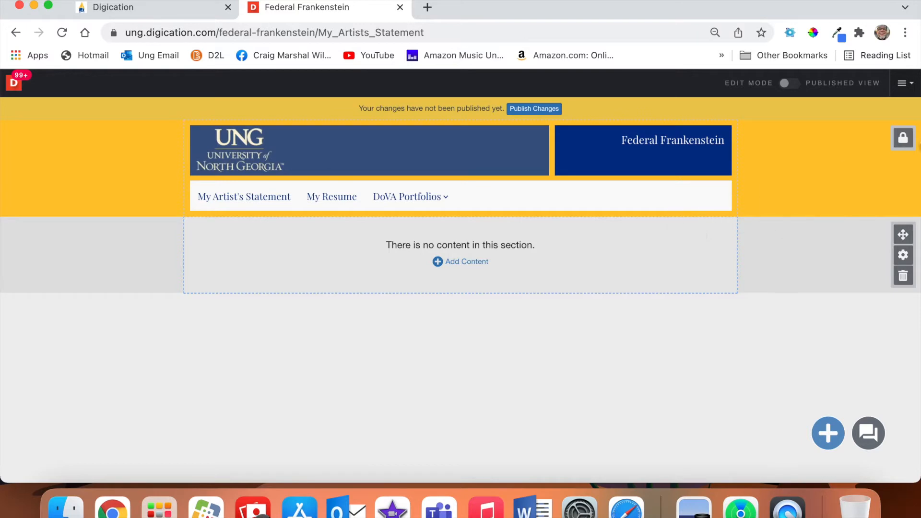
# Unlock the header section and open the portfolio's navigation page list.
pyautogui.click(903, 138)
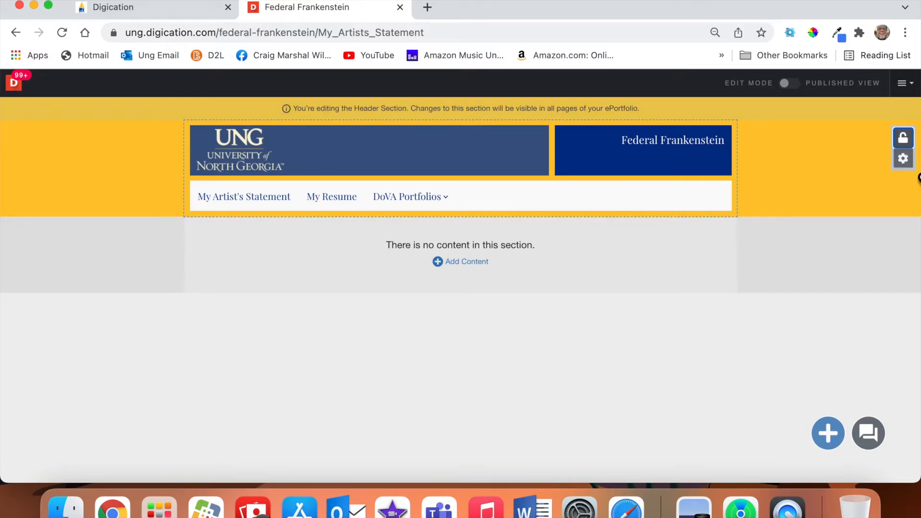
pyautogui.moveTo(509, 202)
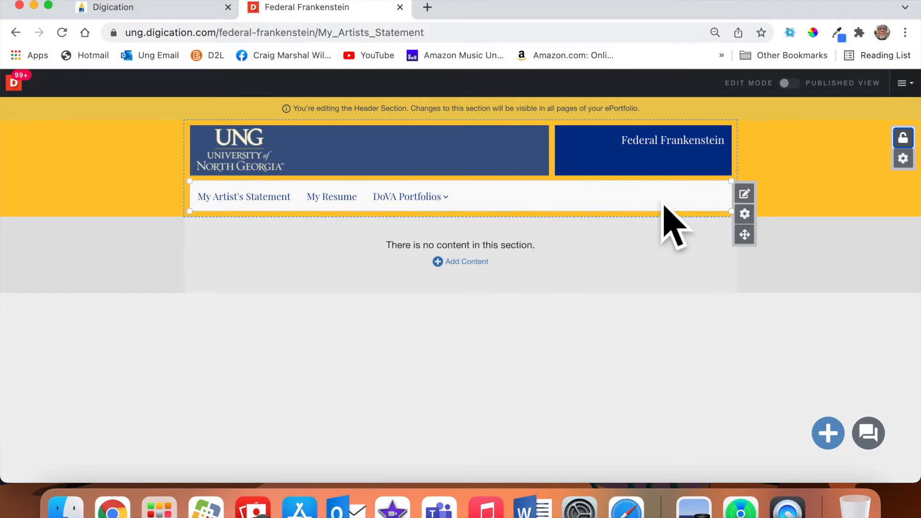
pyautogui.click(744, 194)
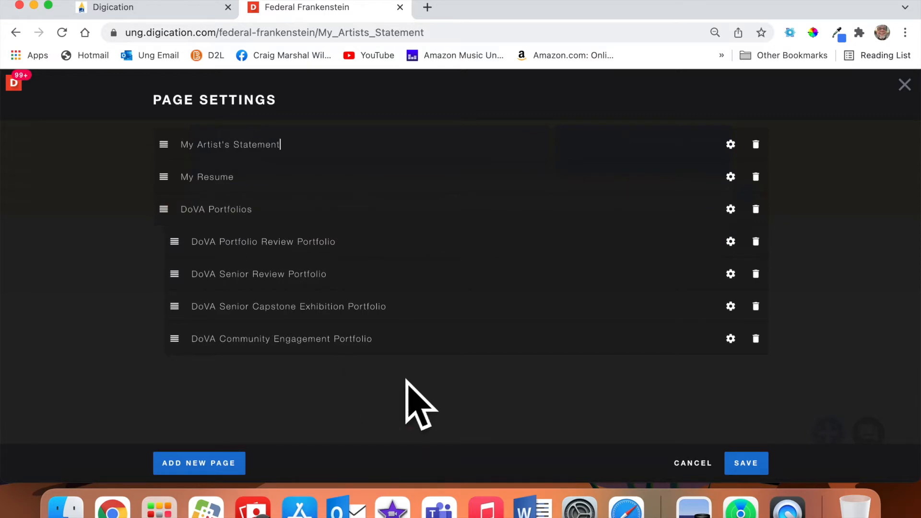
pyautogui.click(747, 463)
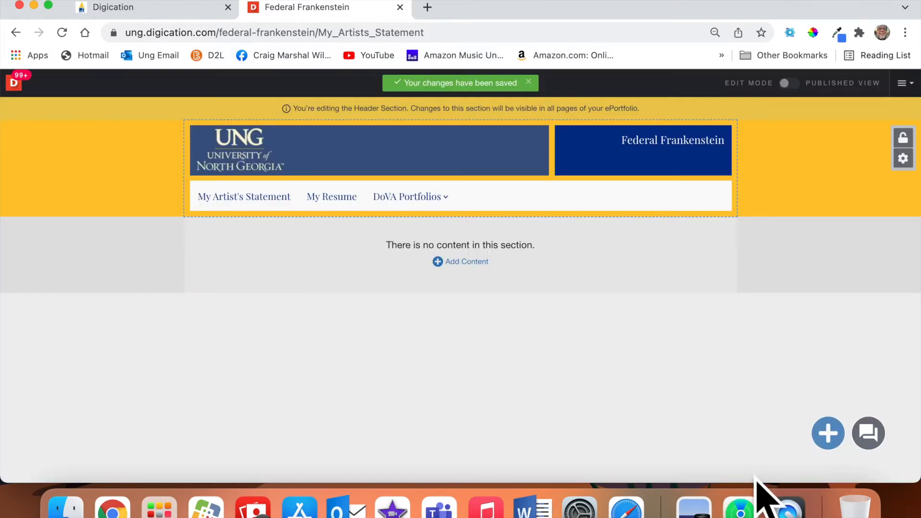
pyautogui.moveTo(723, 221)
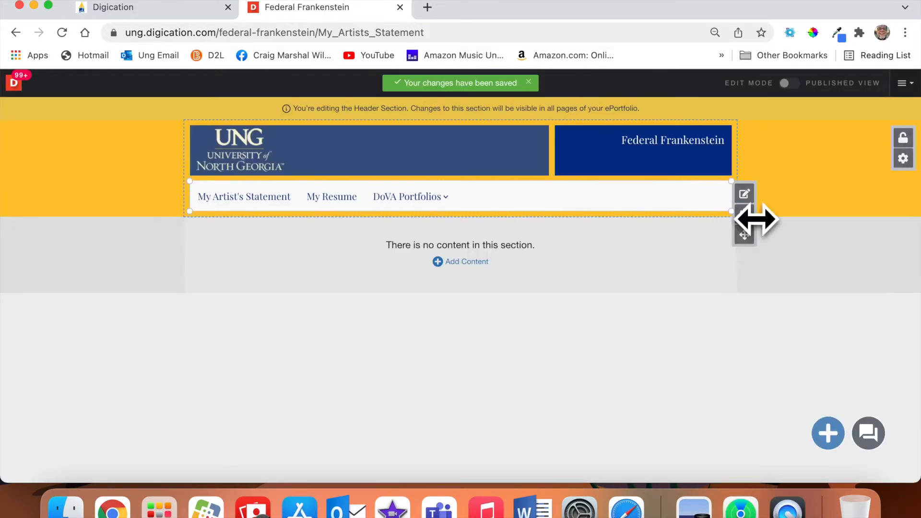
pyautogui.click(744, 194)
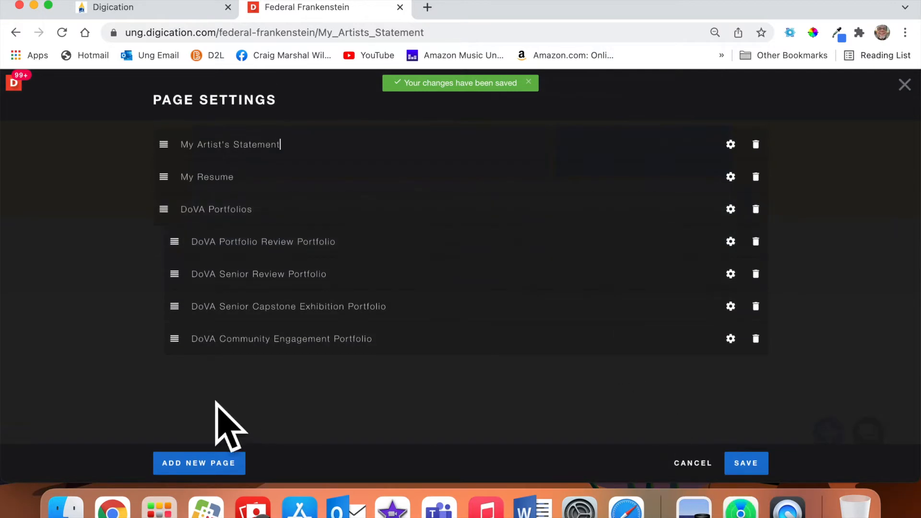
# Add two new pages to the list, Classwork and Personal Work.
pyautogui.click(225, 464)
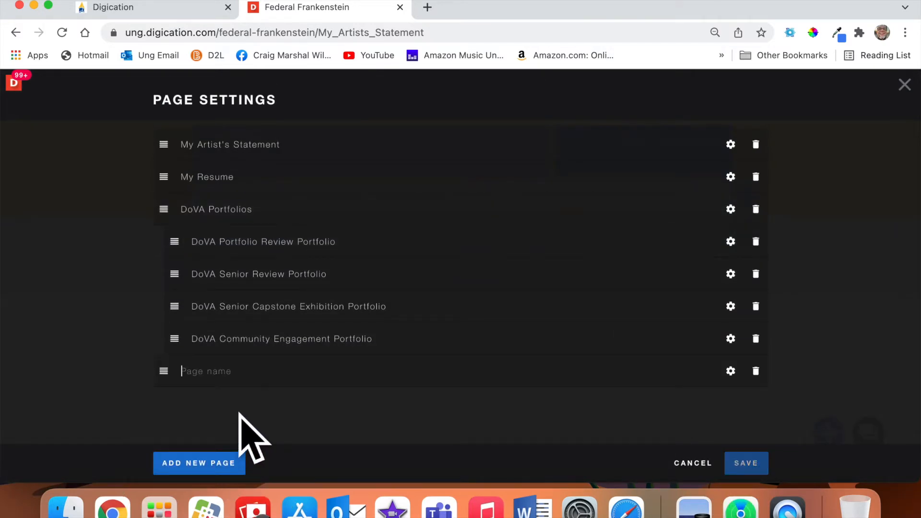
pyautogui.write('Classwork')
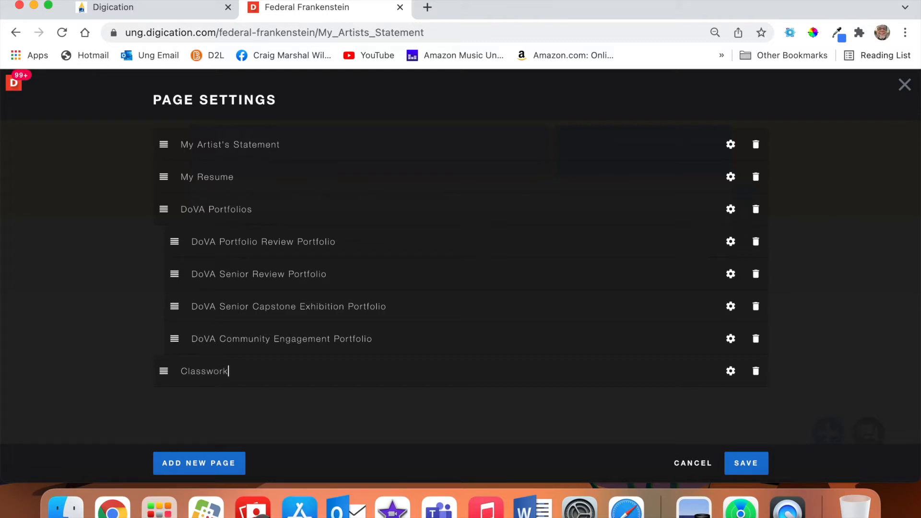
pyautogui.click(218, 464)
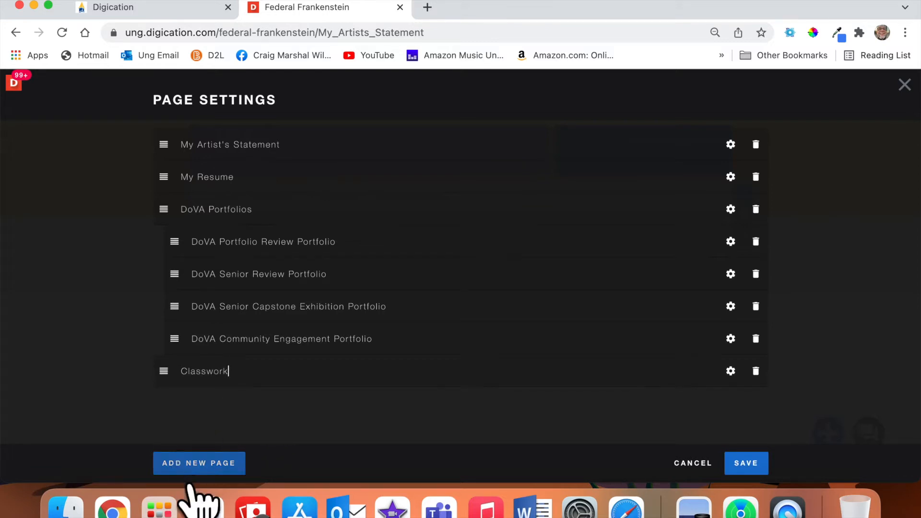
pyautogui.write('Personal Work')
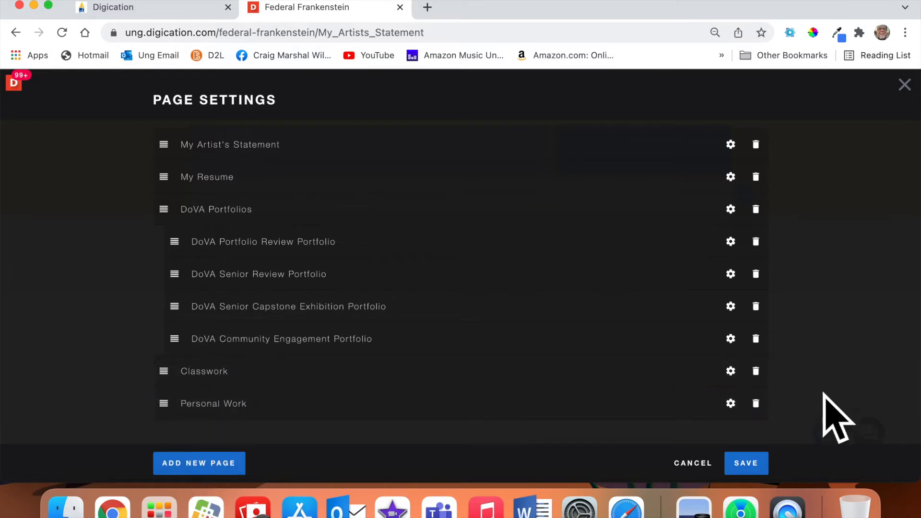
# Rename the Classwork page to 'Class Work' and save the navigation.
pyautogui.click(729, 370)
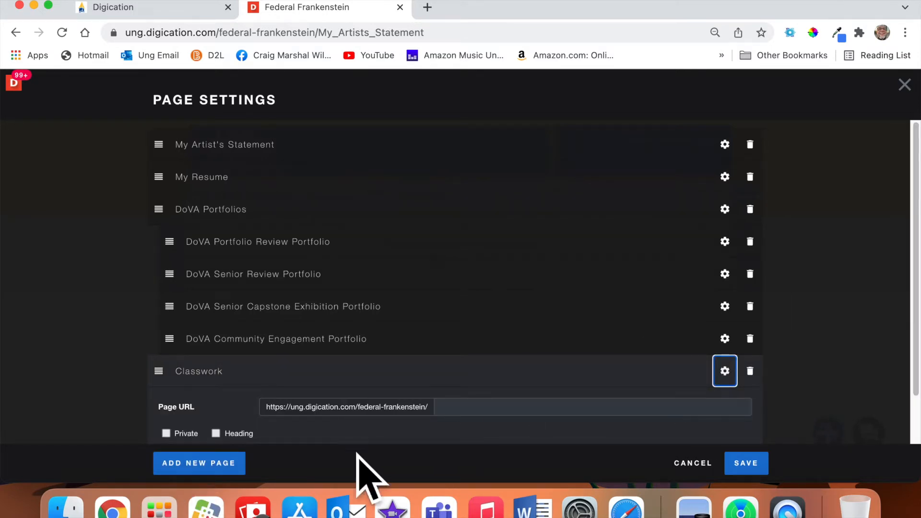
pyautogui.click(216, 378)
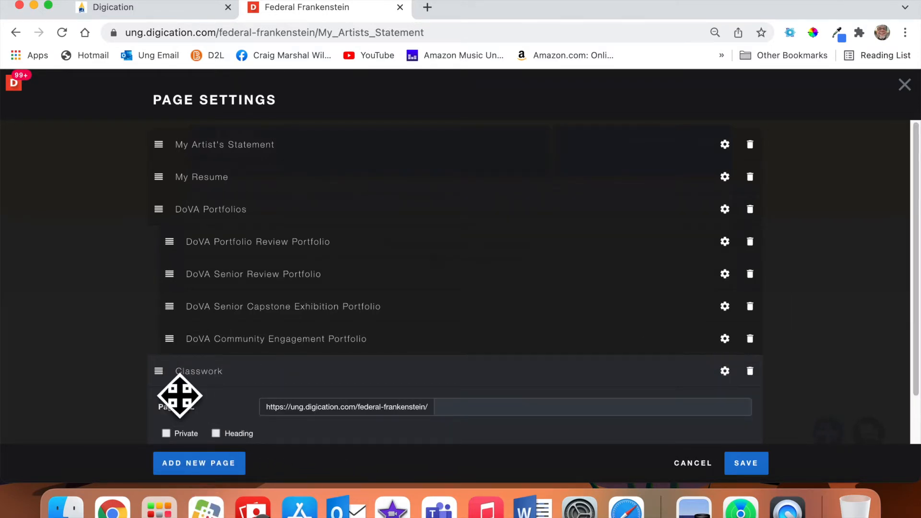
pyautogui.click(725, 370)
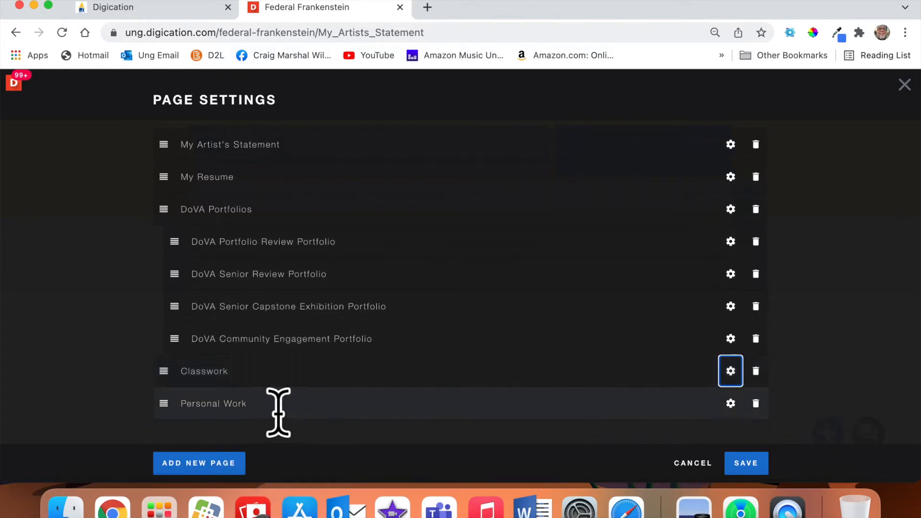
pyautogui.click(225, 376)
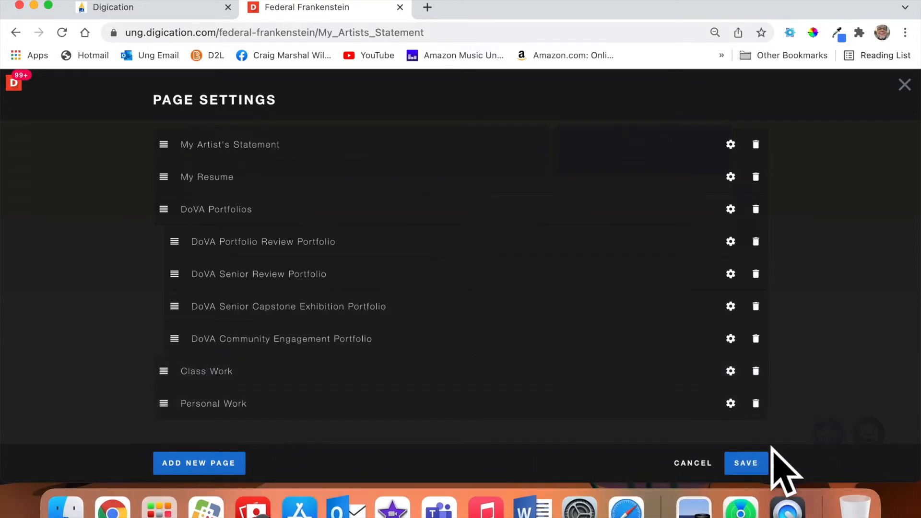
pyautogui.click(762, 464)
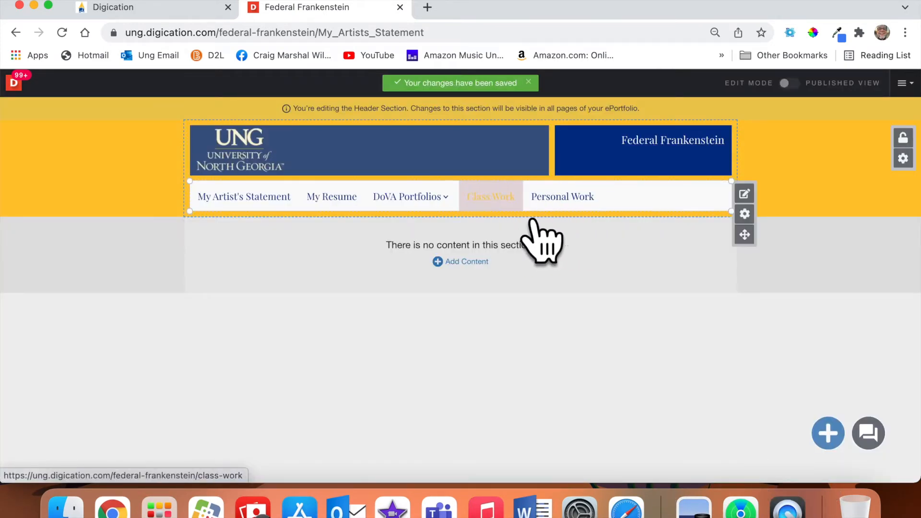
# Move Personal Work and Class Work above DoVA Portfolios in the page list.
pyautogui.moveTo(446, 211)
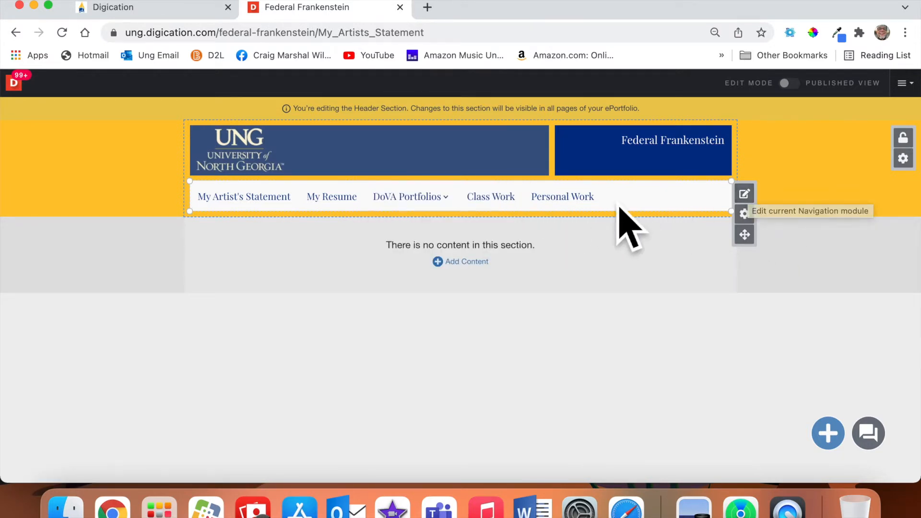
pyautogui.click(744, 194)
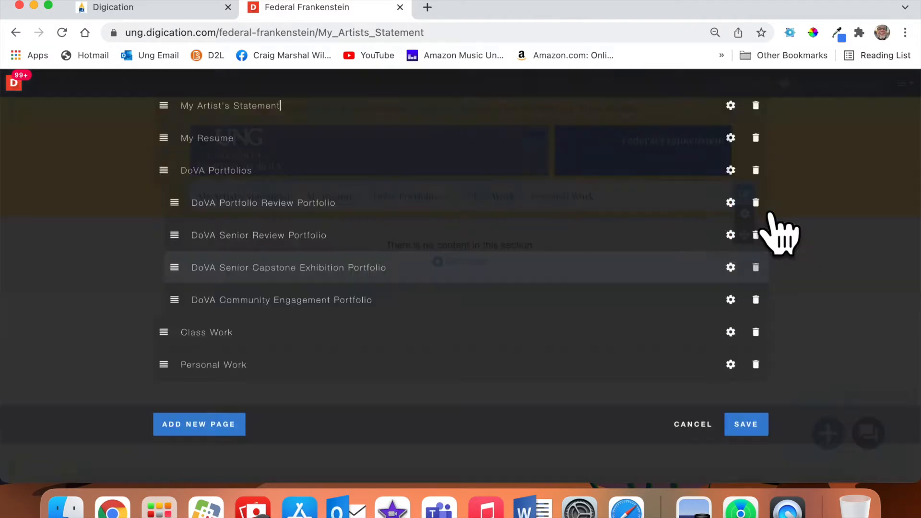
pyautogui.moveTo(184, 381); pyautogui.dragTo(185, 224)
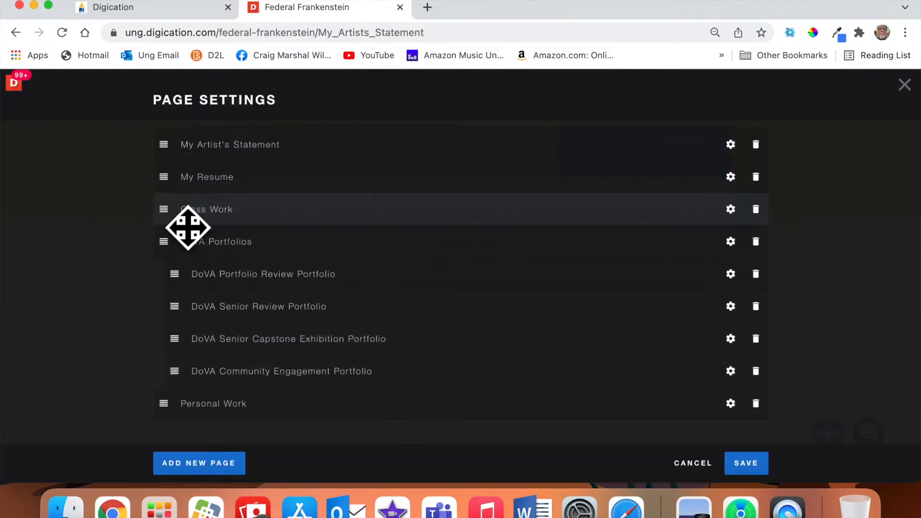
pyautogui.moveTo(182, 425); pyautogui.dragTo(189, 229)
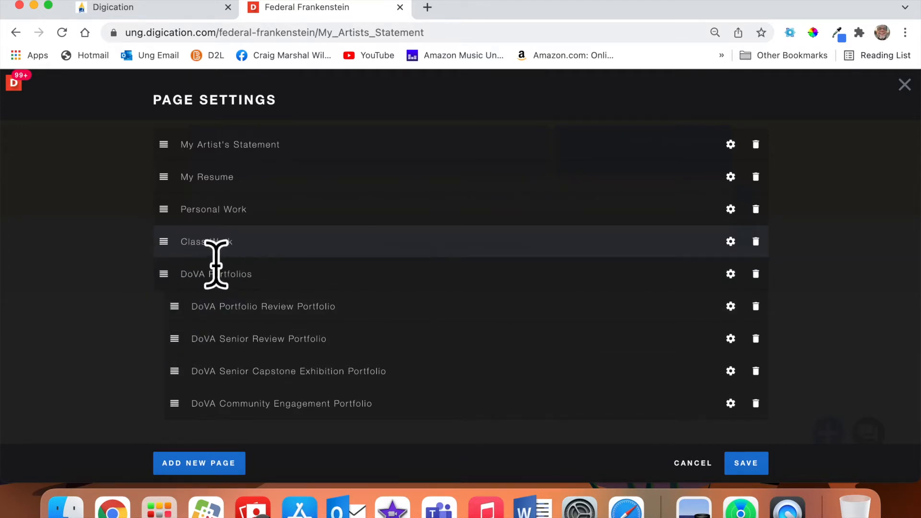
# Add pages Drawing 1, 3D Design, 2D Design and Color Theory, and Life Drawing, then save.
pyautogui.click(230, 469)
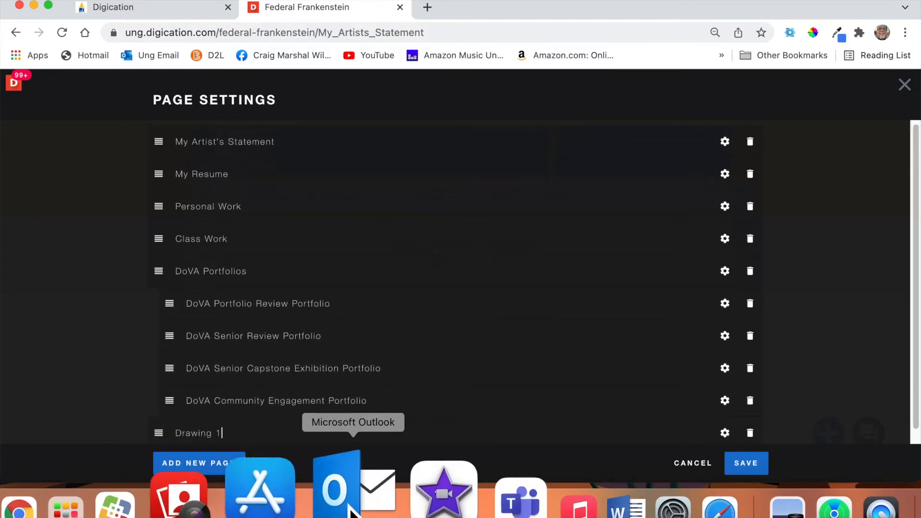
pyautogui.click(226, 463)
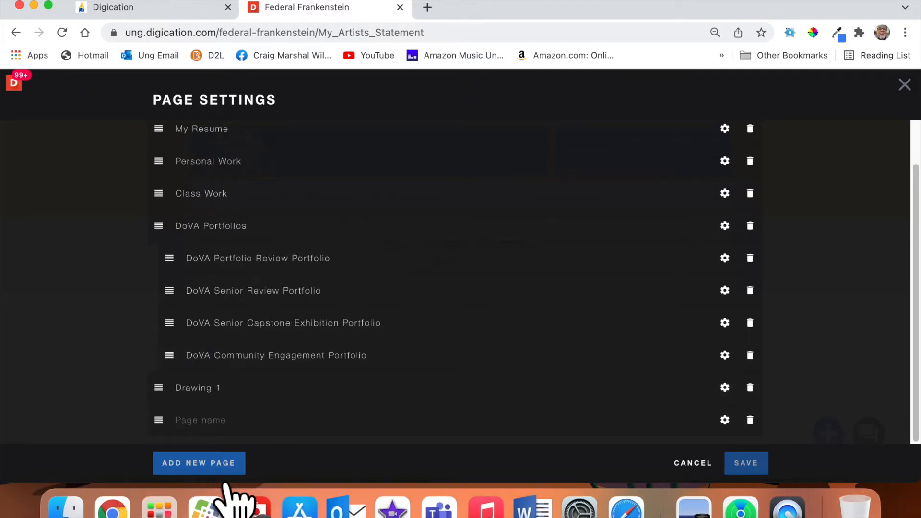
pyautogui.write('3D Design')
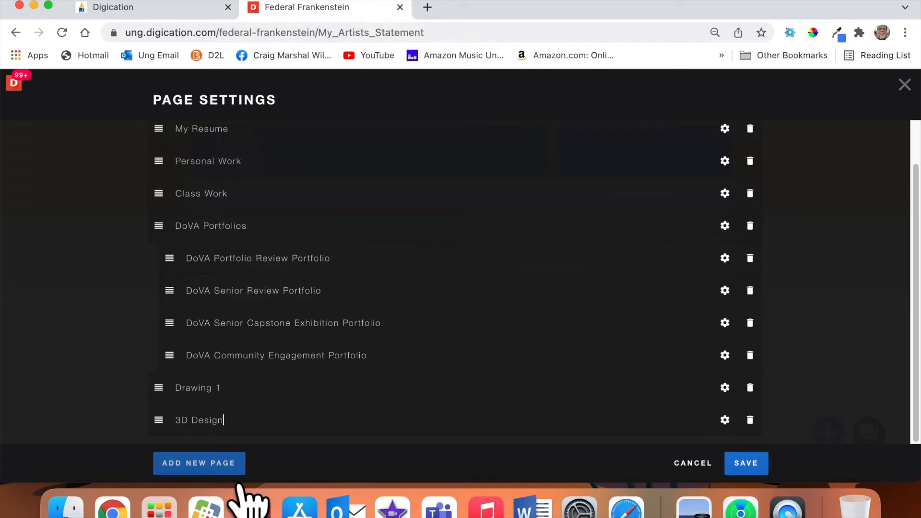
pyautogui.click(235, 465)
pyautogui.write('A')
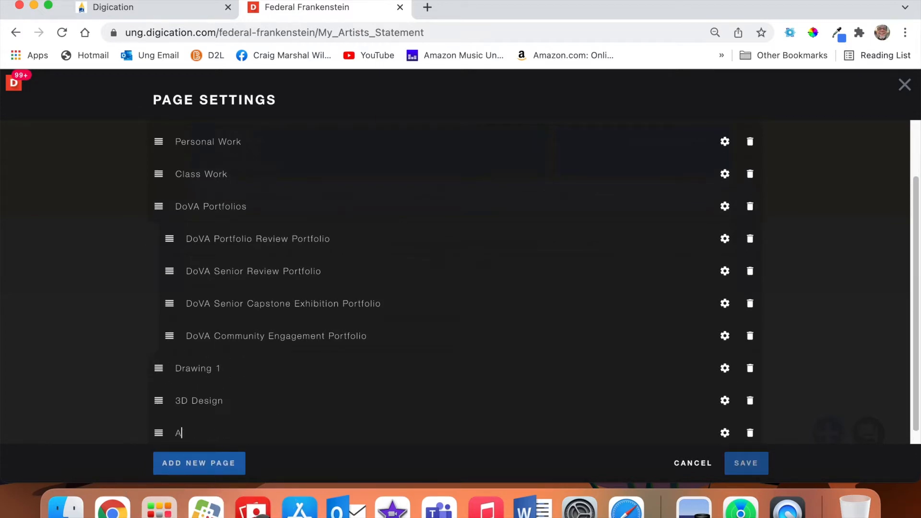
pyautogui.write('d2D Design and Color Theory')
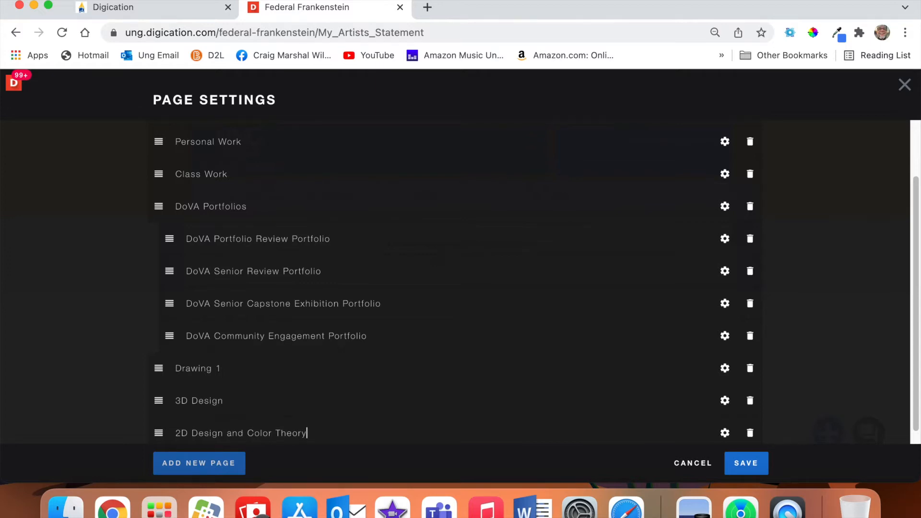
pyautogui.click(222, 468)
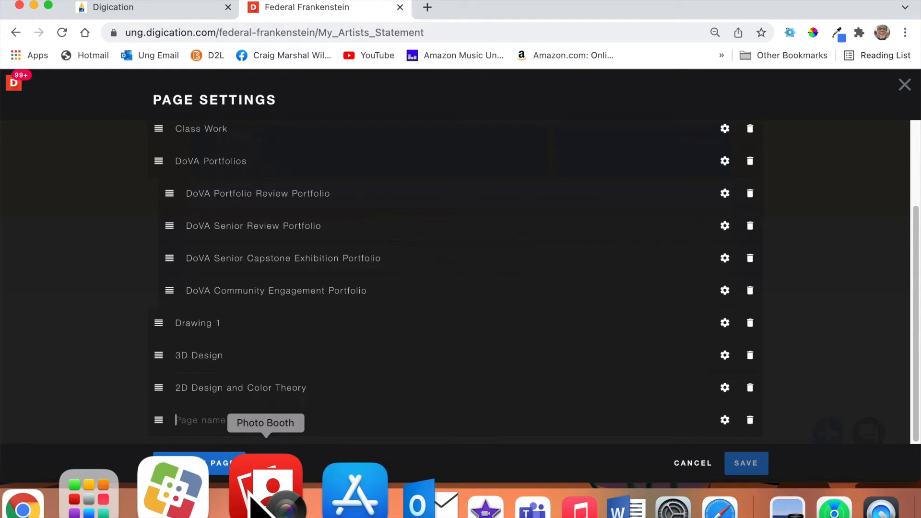
pyautogui.write('Fibe')
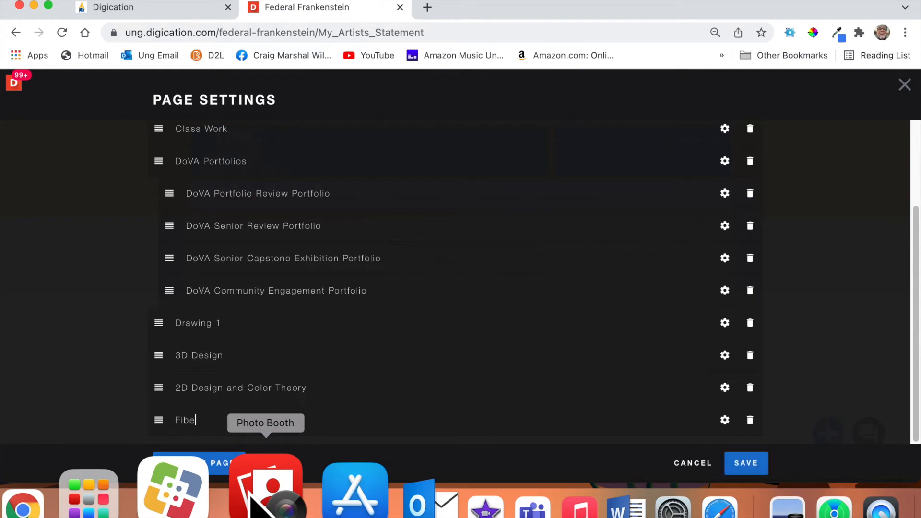
pyautogui.press('BackSpace')
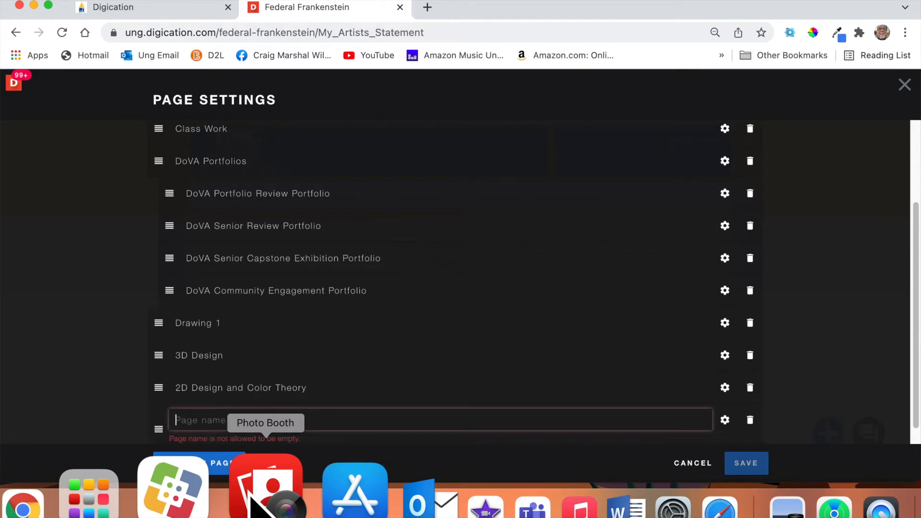
pyautogui.write('Life Drawing')
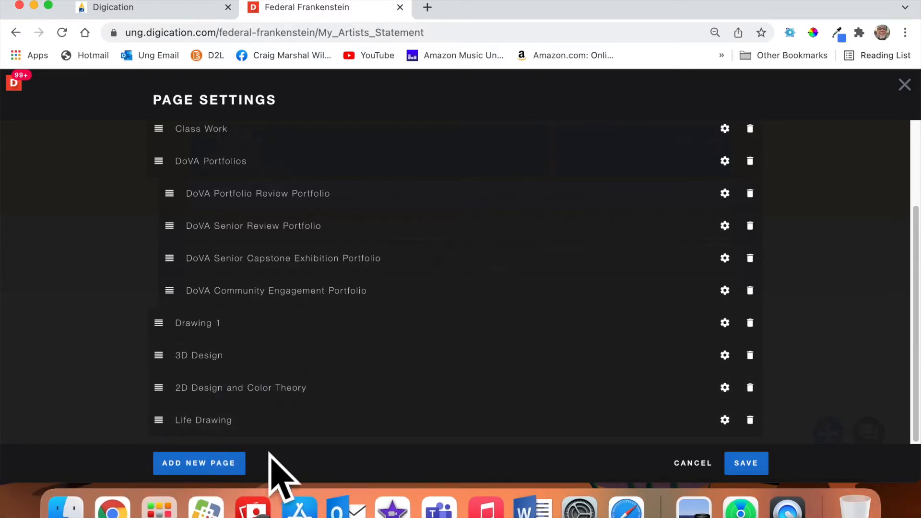
pyautogui.click(765, 466)
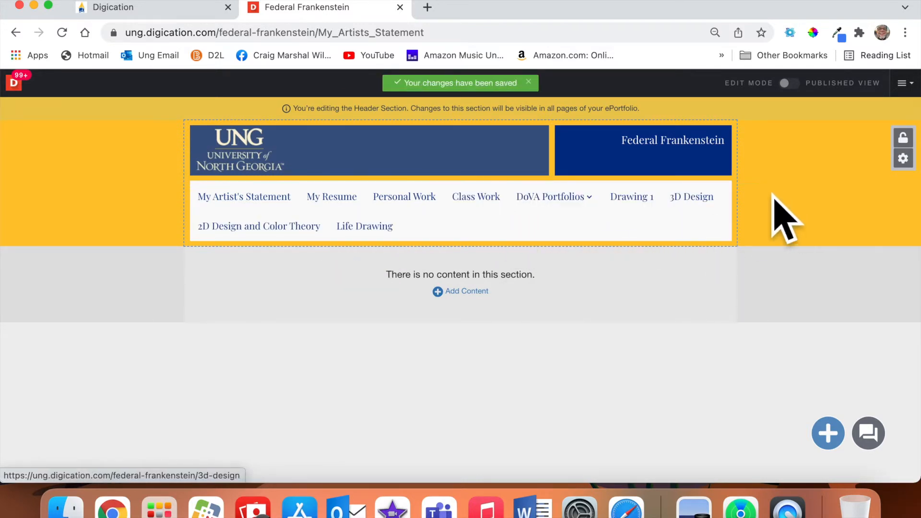
# Nest Drawing 1 under Class Work as a sub-page.
pyautogui.click(744, 214)
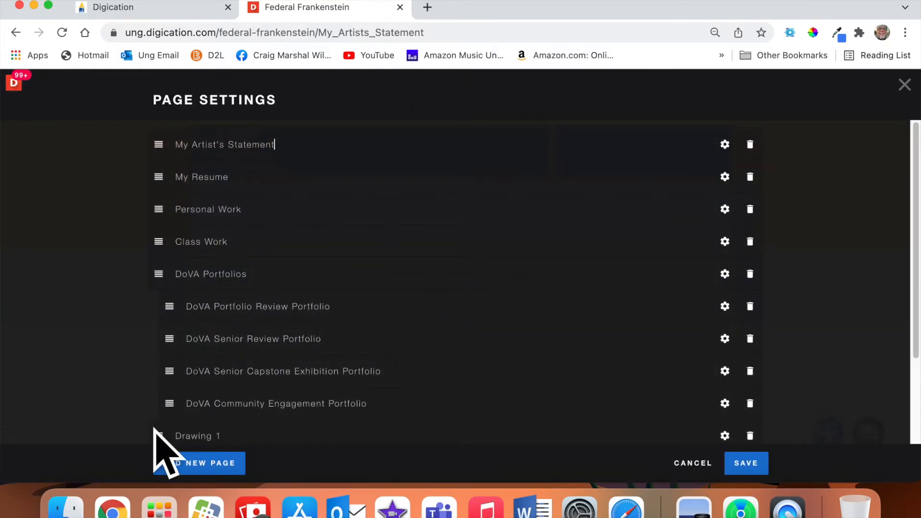
pyautogui.moveTo(162, 437)
pyautogui.mouseDown()
pyautogui.moveTo(192, 283)
pyautogui.moveTo(185, 275)
pyautogui.mouseUp()
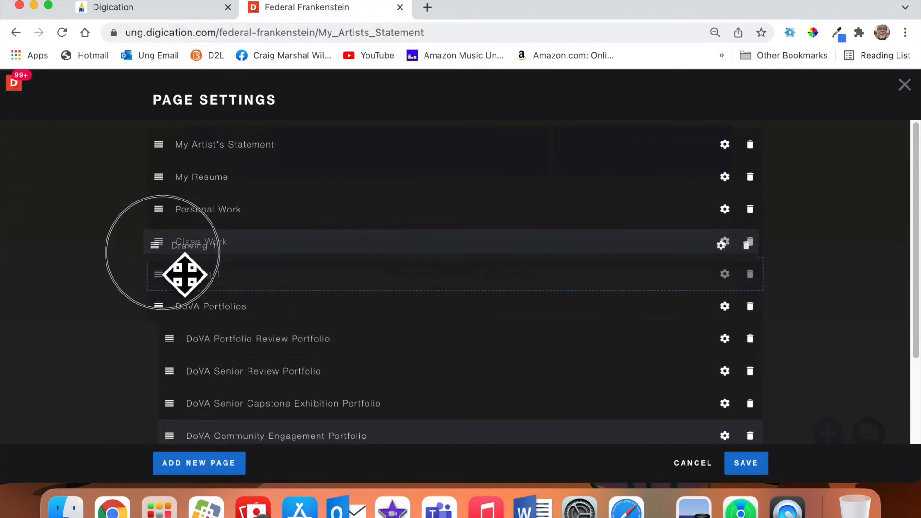
pyautogui.moveTo(184, 274); pyautogui.dragTo(215, 282)
pyautogui.scroll(-1, 325, 355)
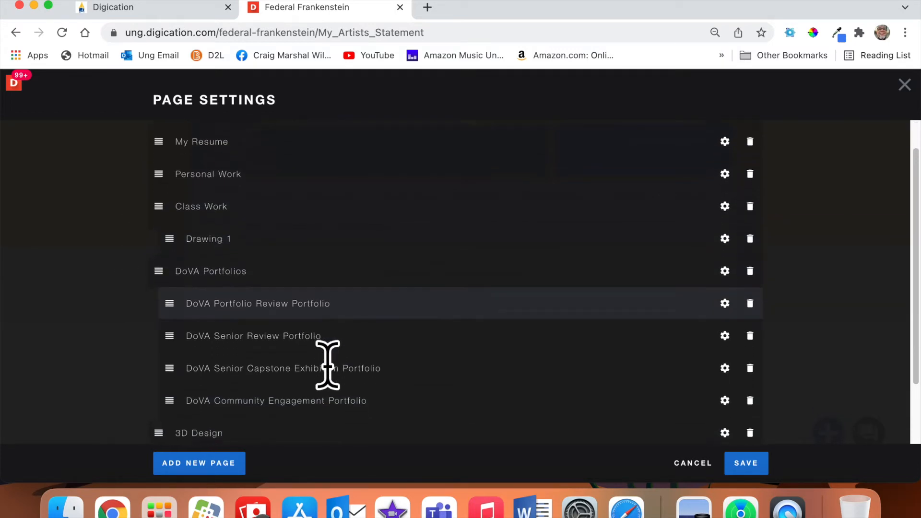
pyautogui.scroll(-2, 328, 365)
# Nest 3D Design, 2D Design and Color Theory, and Life Drawing under Class Work, then save.
pyautogui.moveTo(161, 366)
pyautogui.mouseDown()
pyautogui.moveTo(195, 205)
pyautogui.moveTo(185, 197)
pyautogui.moveTo(189, 211)
pyautogui.moveTo(149, 205)
pyautogui.mouseUp()
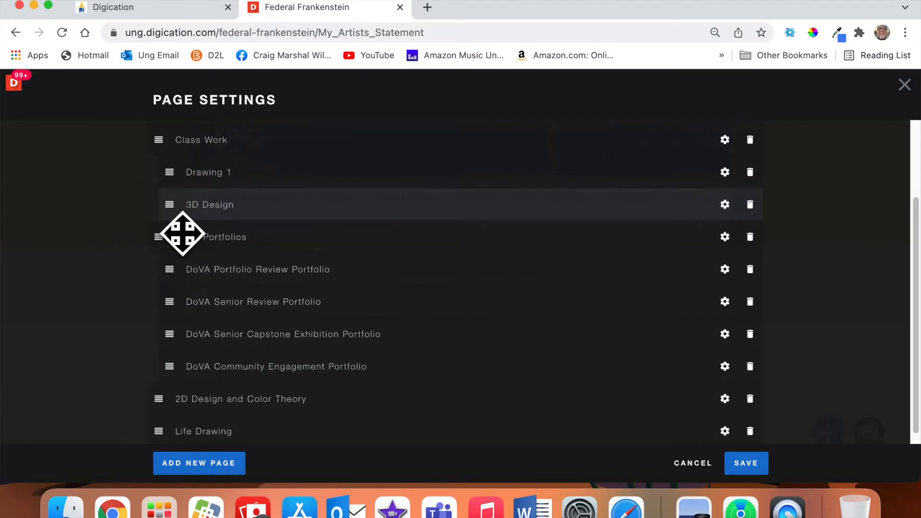
pyautogui.moveTo(196, 223)
pyautogui.mouseDown()
pyautogui.moveTo(147, 202)
pyautogui.moveTo(156, 220)
pyautogui.moveTo(184, 226)
pyautogui.moveTo(175, 259)
pyautogui.moveTo(197, 237)
pyautogui.moveTo(181, 214)
pyautogui.moveTo(189, 200)
pyautogui.mouseUp()
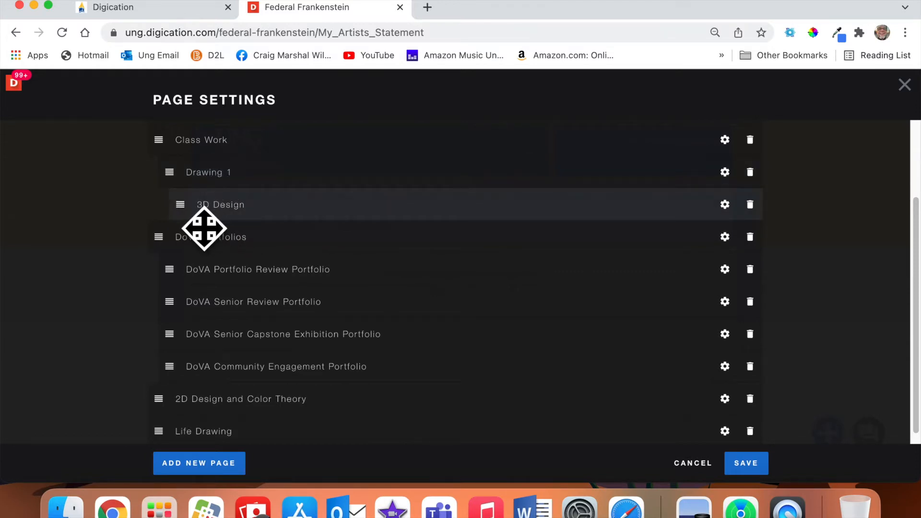
pyautogui.moveTo(205, 228)
pyautogui.mouseDown()
pyautogui.moveTo(171, 220)
pyautogui.moveTo(195, 181)
pyautogui.moveTo(192, 253)
pyautogui.mouseUp()
pyautogui.scroll(-1, 216, 312)
pyautogui.moveTo(180, 404); pyautogui.dragTo(197, 242)
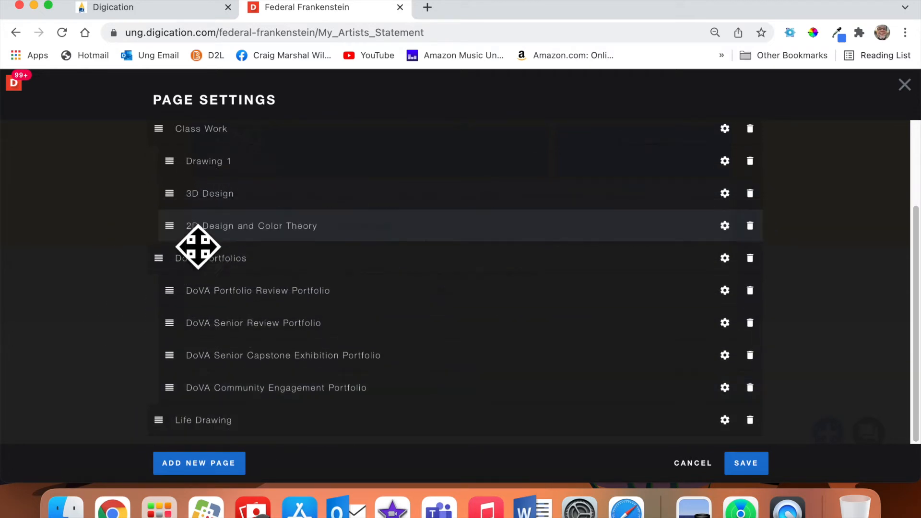
pyautogui.moveTo(180, 432)
pyautogui.mouseDown()
pyautogui.moveTo(191, 262)
pyautogui.moveTo(171, 257)
pyautogui.mouseUp()
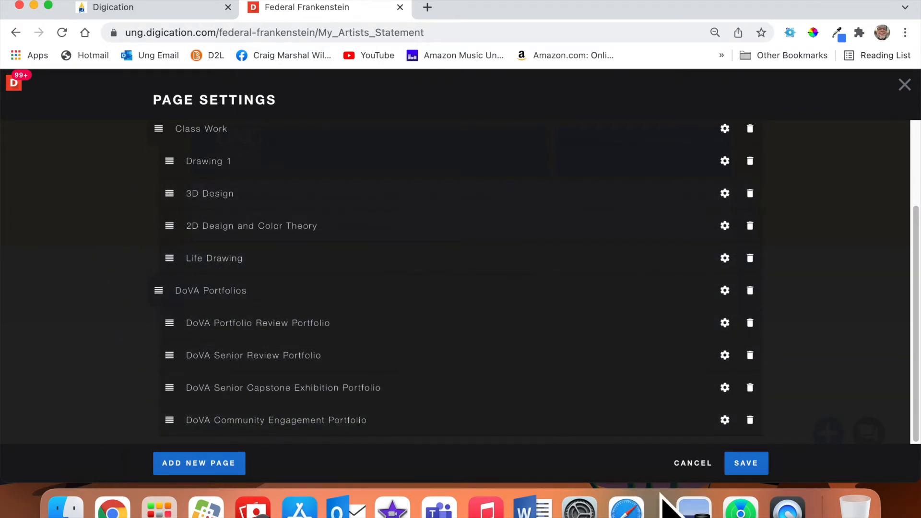
pyautogui.click(746, 461)
pyautogui.moveTo(509, 221)
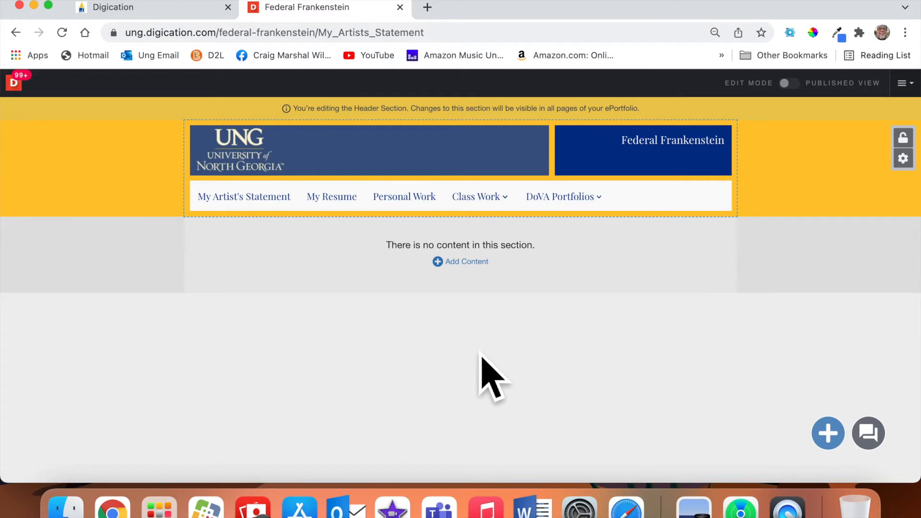
# Open the empty Drawing 1 page from the Class Work menu.
pyautogui.moveTo(472, 10); pyautogui.dragTo(456, 204)
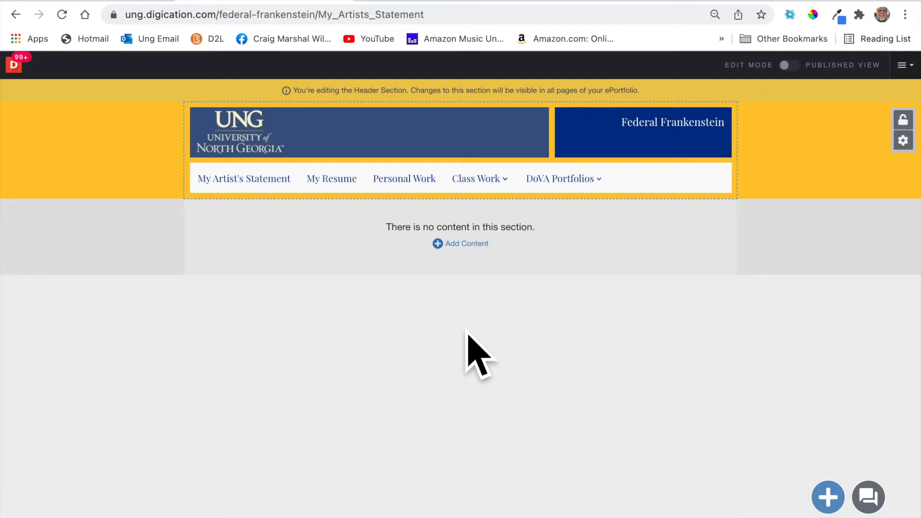
pyautogui.moveTo(508, 185)
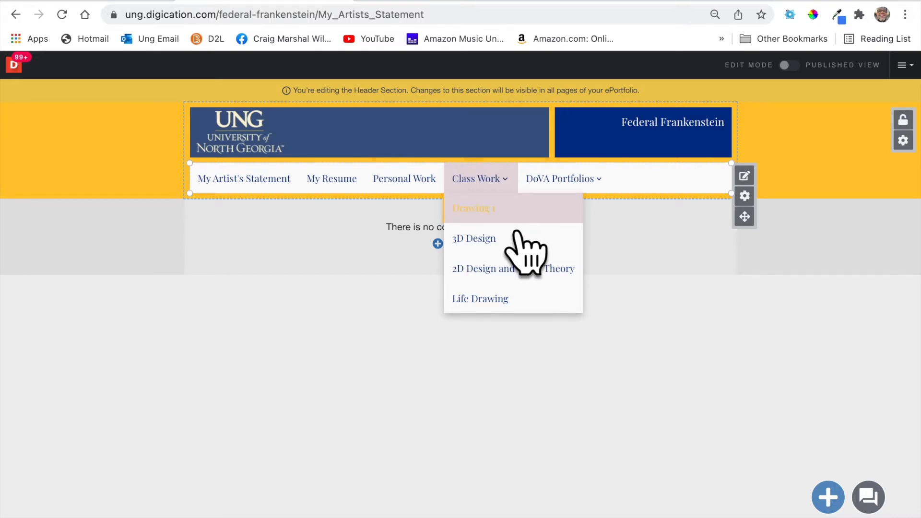
pyautogui.click(500, 217)
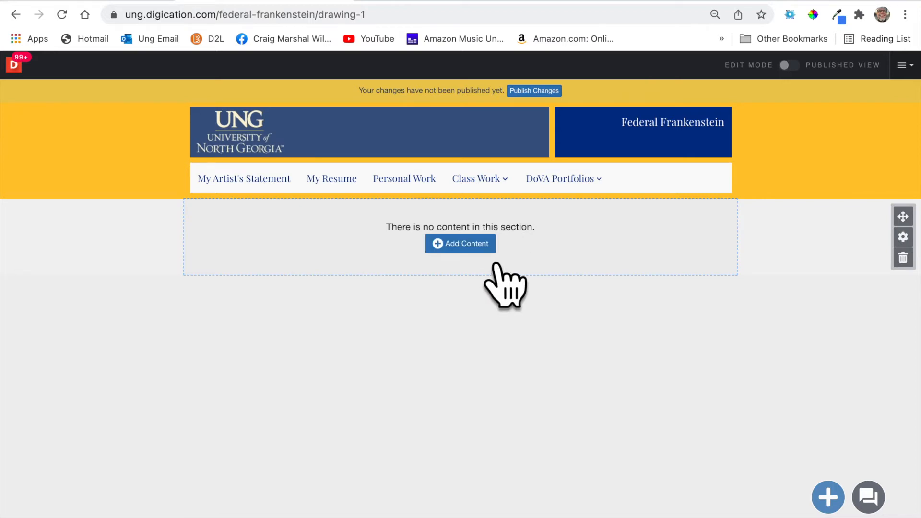
# Start an Upload File content block, then exit fullscreen and clear windows to expose the desktop.
pyautogui.click(467, 243)
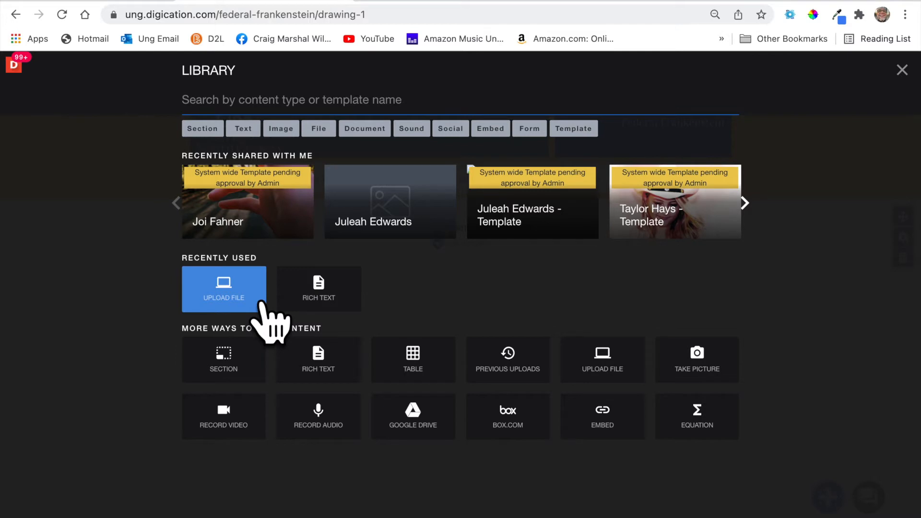
pyautogui.click(261, 302)
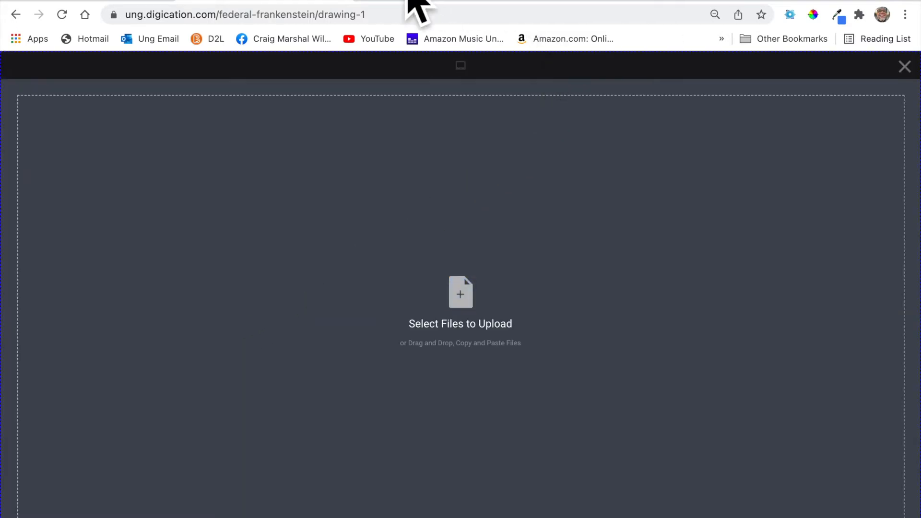
pyautogui.moveTo(409, 1)
pyautogui.click(49, 2)
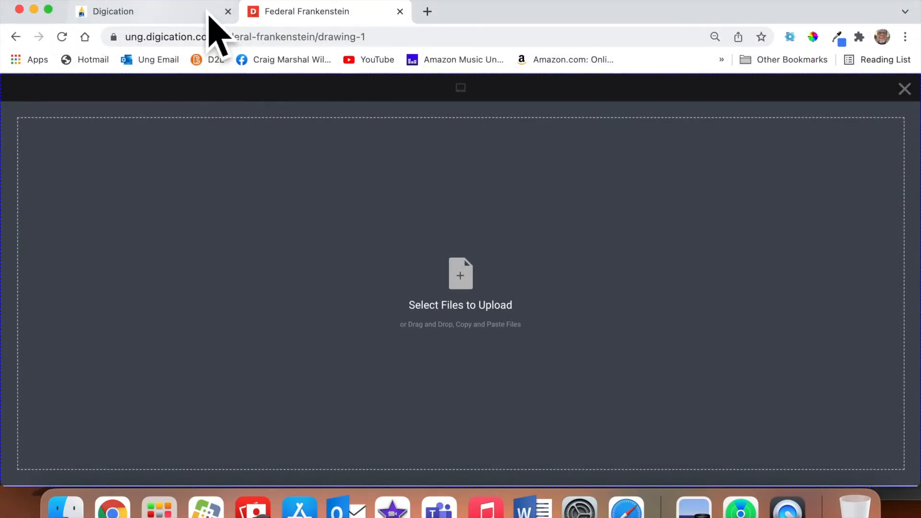
pyautogui.moveTo(502, 21); pyautogui.dragTo(227, 10)
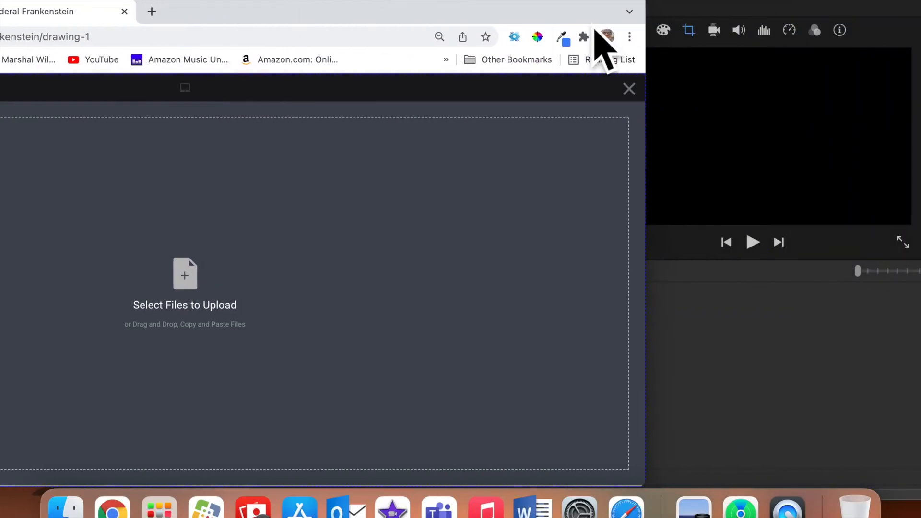
pyautogui.moveTo(688, 12); pyautogui.dragTo(803, 492)
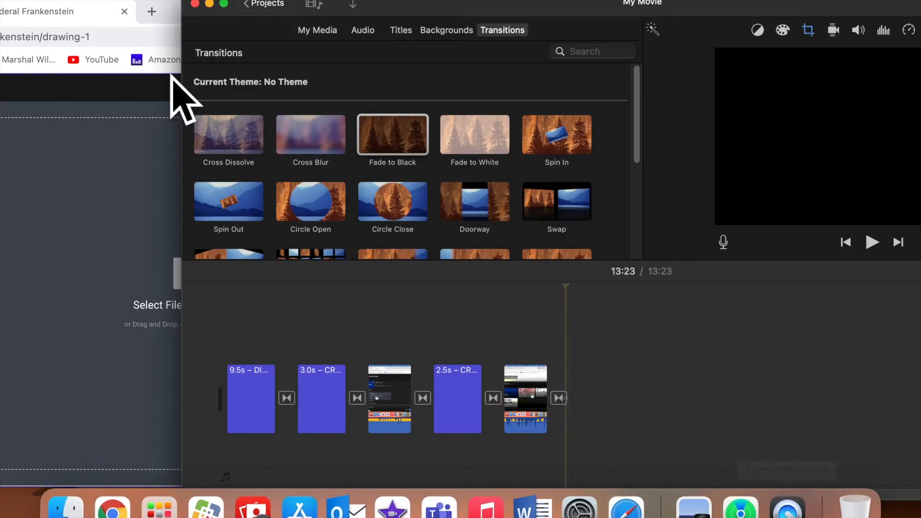
pyautogui.click(209, 3)
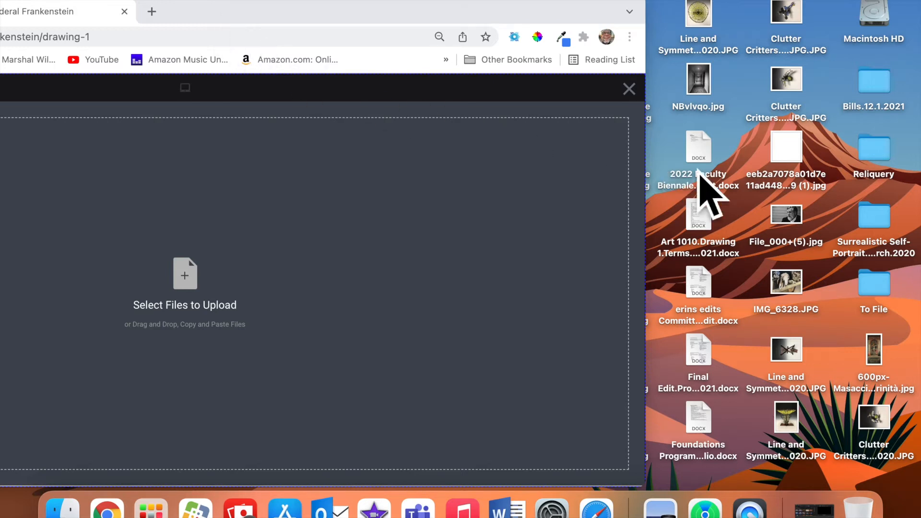
# Drag the Enter Wind image from the To File > Art folder into the upload area.
pyautogui.click(887, 293)
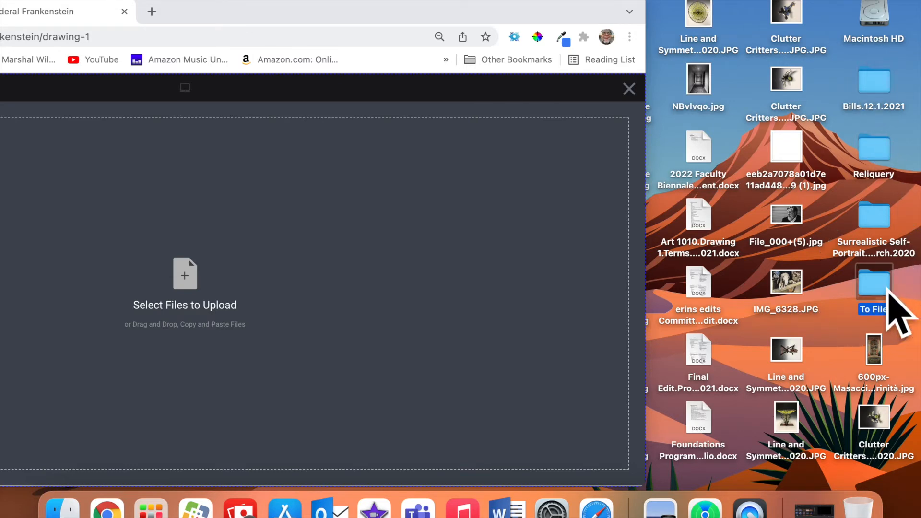
pyautogui.doubleClick(888, 293)
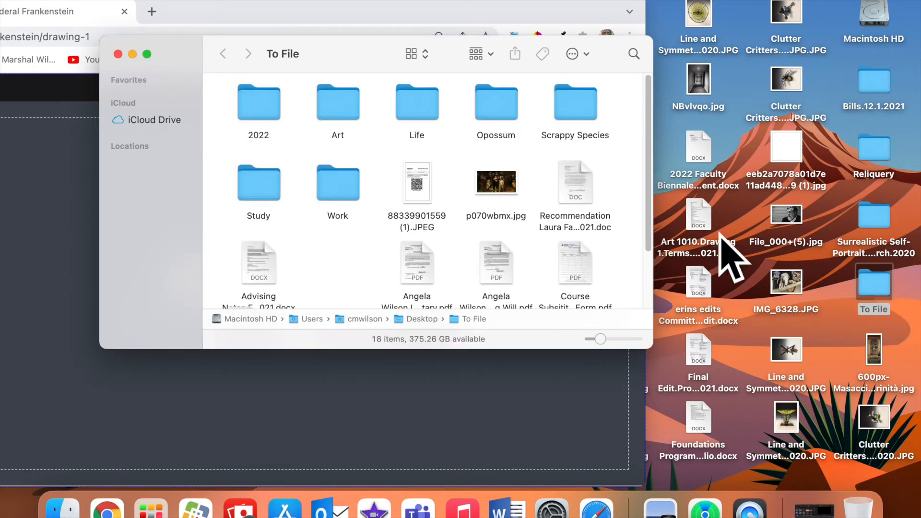
pyautogui.doubleClick(336, 110)
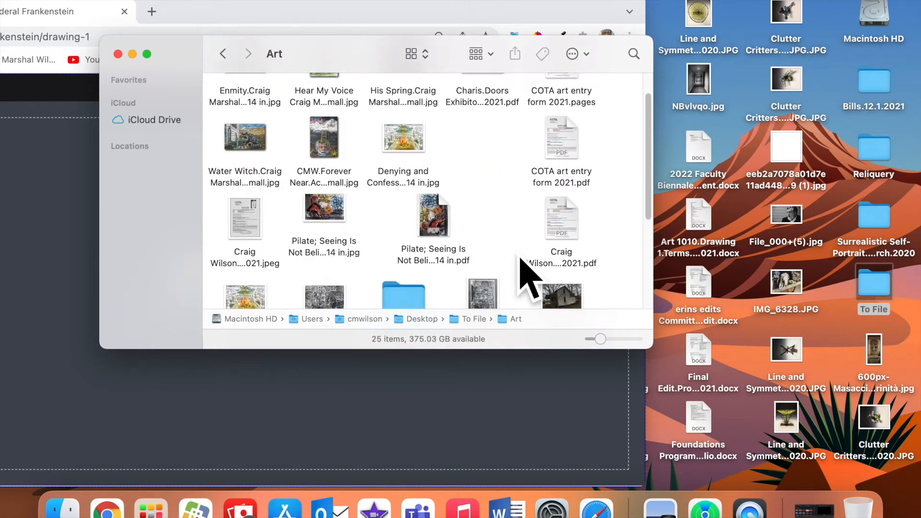
pyautogui.scroll(-2, 521, 261)
pyautogui.scroll(-2, 526, 273)
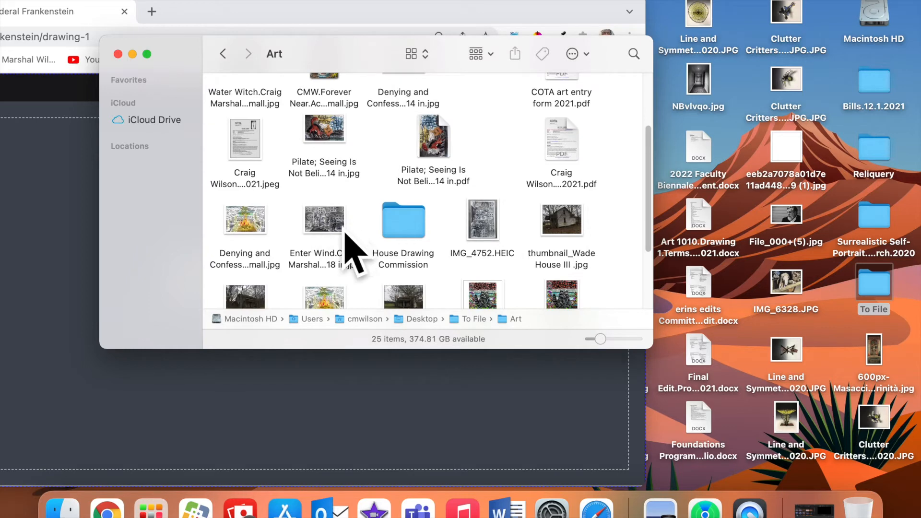
pyautogui.moveTo(345, 233)
pyautogui.mouseDown()
pyautogui.moveTo(144, 339)
pyautogui.moveTo(62, 327)
pyautogui.mouseUp()
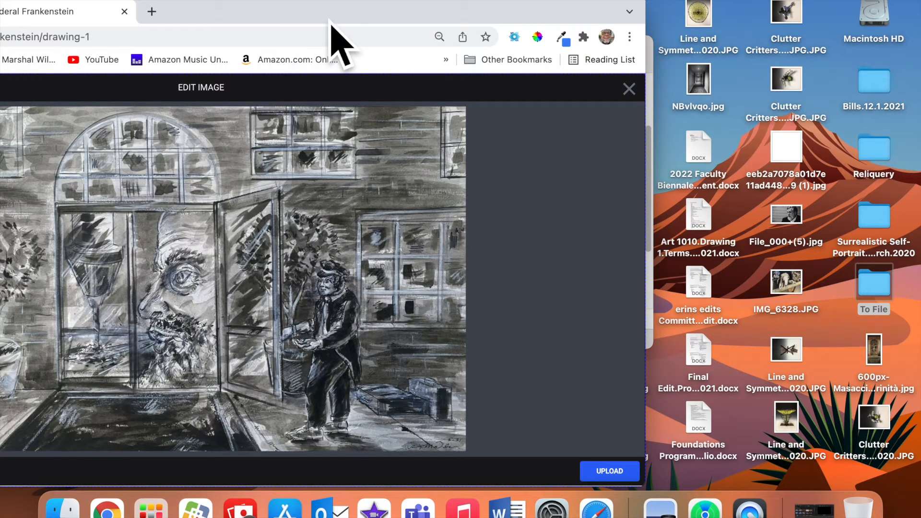
# Upload Enter Wind to Drawing 1, then visit the 3D Design and 2D Design and Color Theory pages.
pyautogui.moveTo(330, 22); pyautogui.dragTo(579, 4)
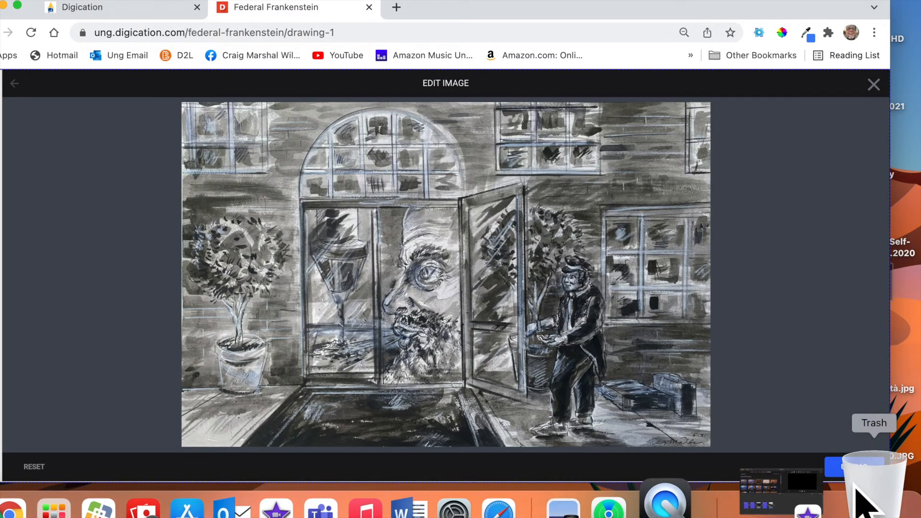
pyautogui.click(856, 466)
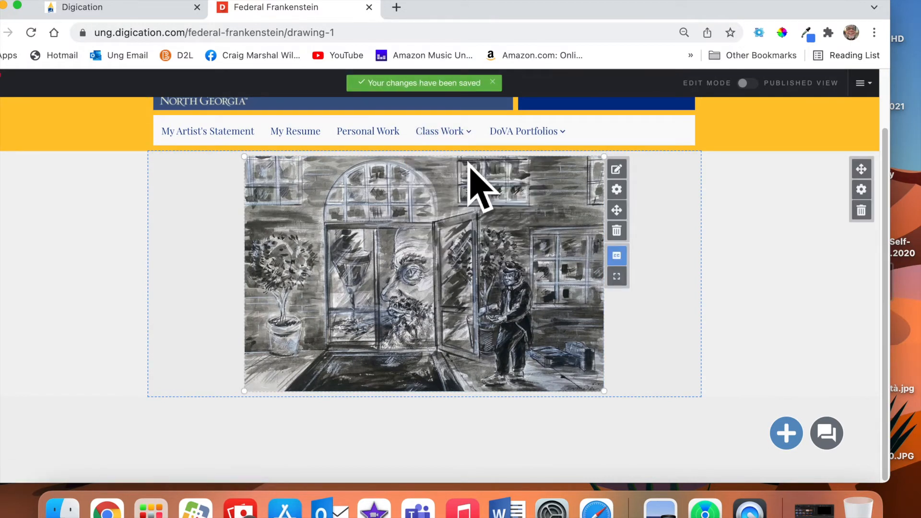
pyautogui.moveTo(499, 170)
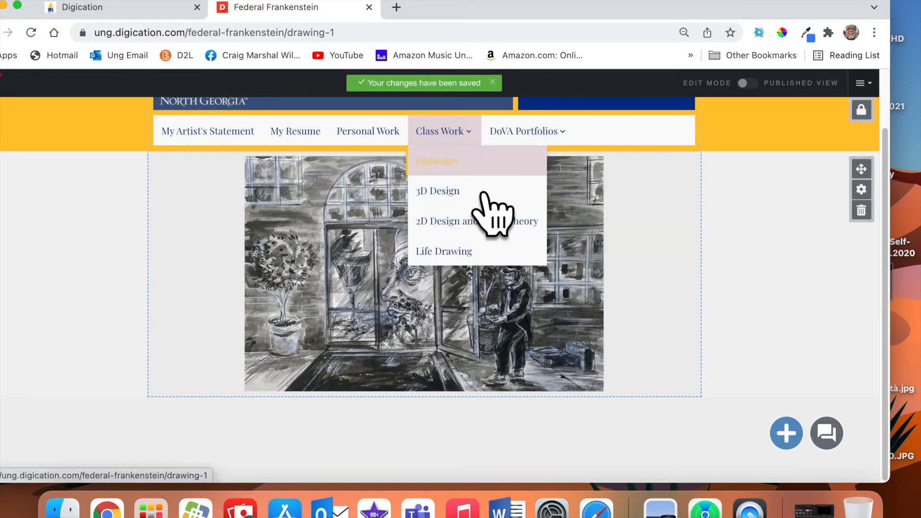
pyautogui.click(463, 196)
pyautogui.moveTo(494, 215)
pyautogui.click(482, 286)
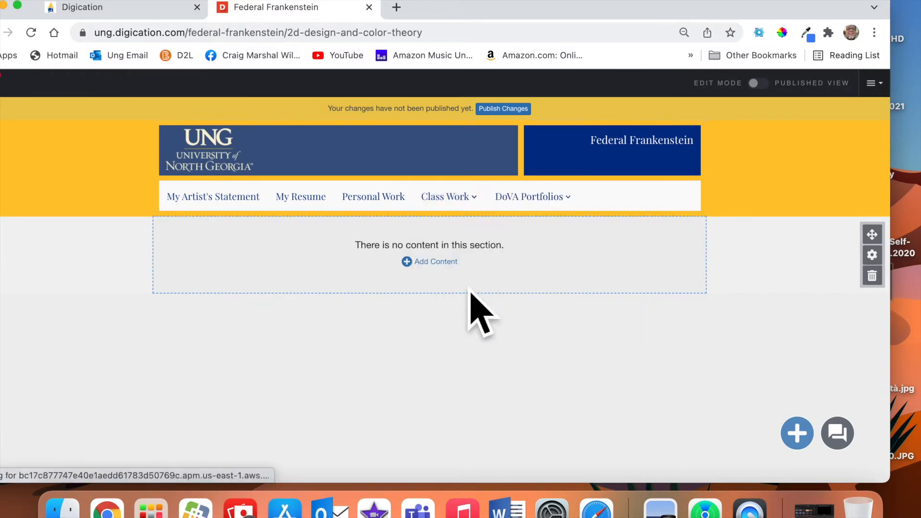
# Return to Drawing 1 via the Class Work menu and scroll to the Enter Wind drawing.
pyautogui.moveTo(494, 211)
pyautogui.click(489, 229)
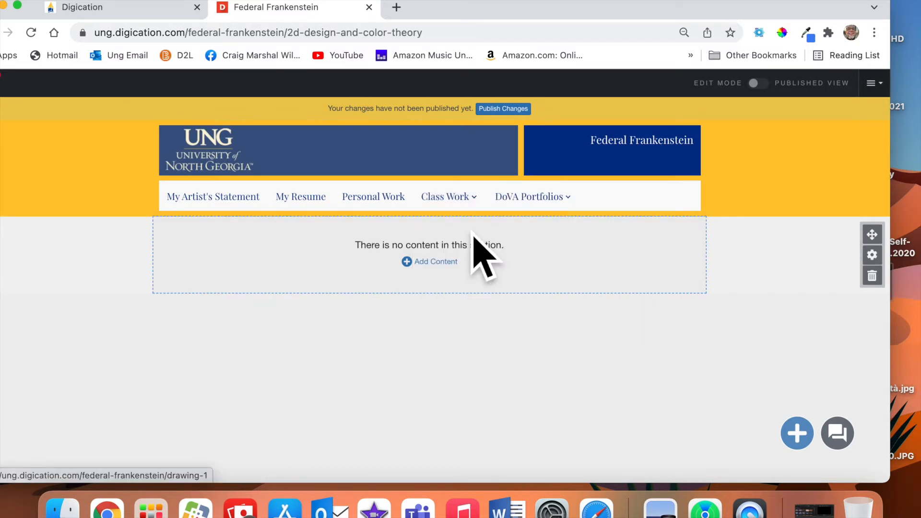
pyautogui.scroll(-1, 534, 350)
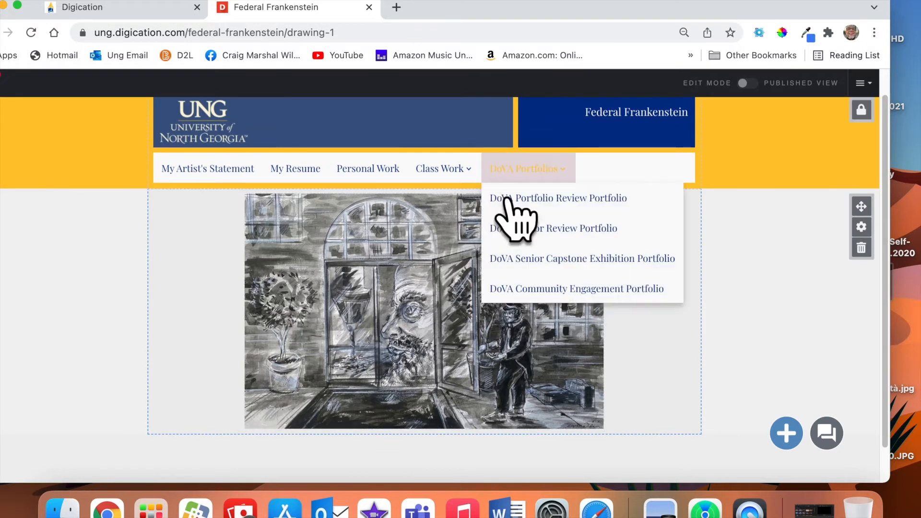
pyautogui.moveTo(462, 187)
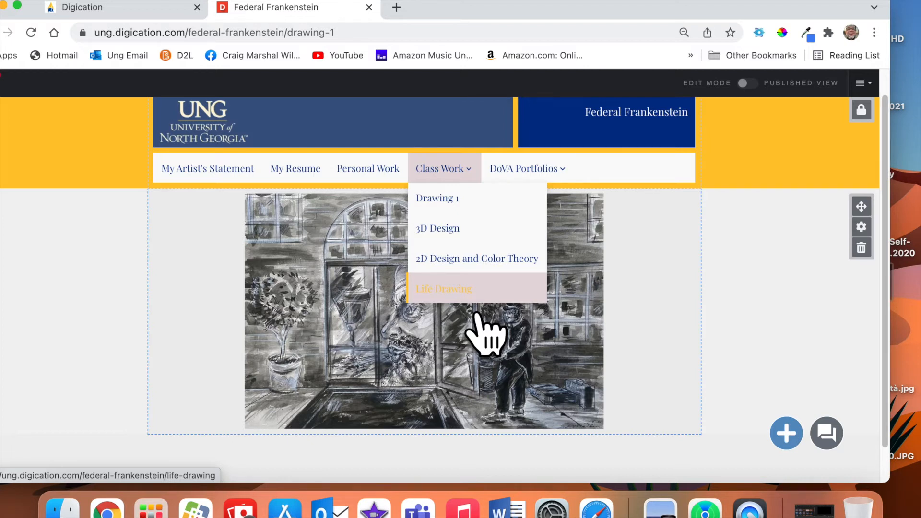
pyautogui.click(525, 180)
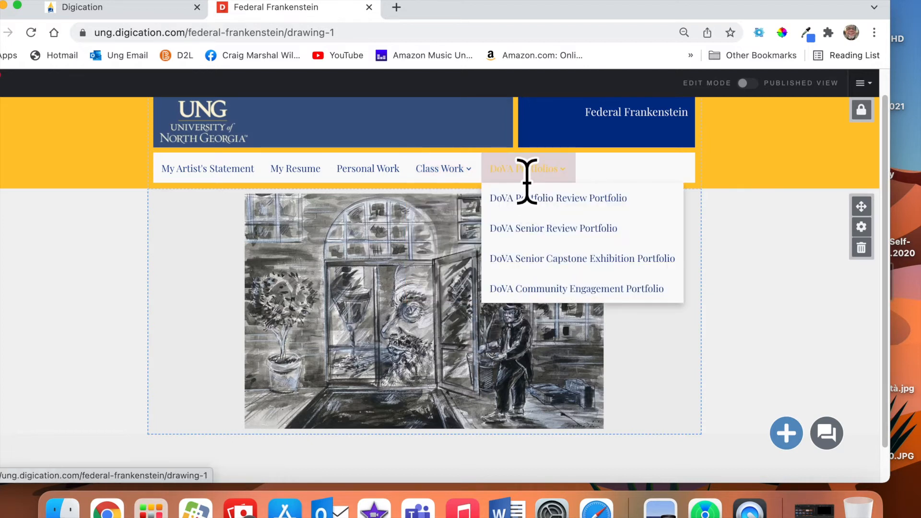
pyautogui.click(446, 169)
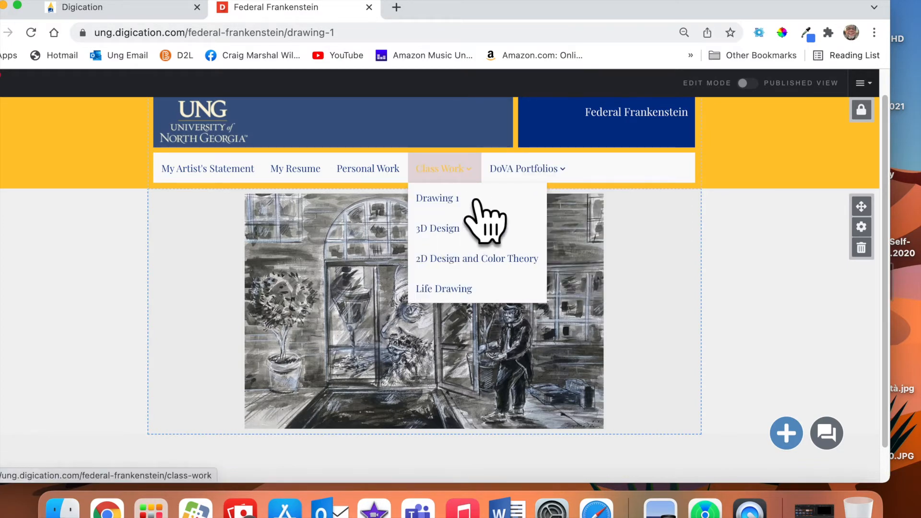
pyautogui.moveTo(515, 179)
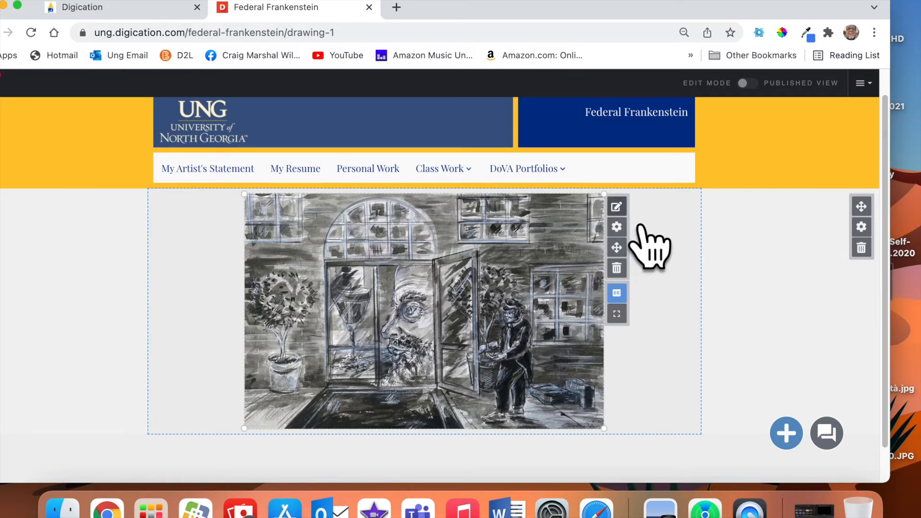
# Open an empty caption field under the Enter Wind drawing and move the browser aside to reveal Finder.
pyautogui.click(618, 207)
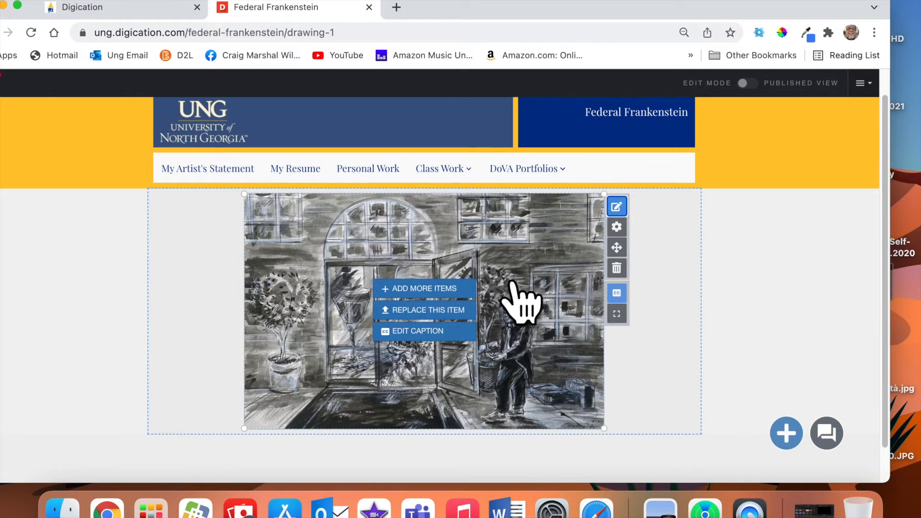
pyautogui.click(443, 332)
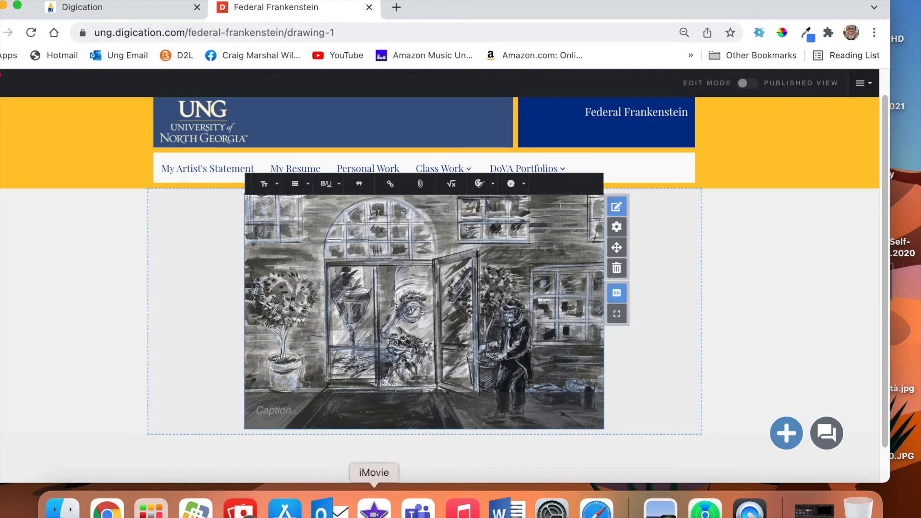
pyautogui.moveTo(708, 10); pyautogui.dragTo(383, 1)
# Open the Enter Wind file's name for copying in Finder, then bring the Drawing 1 page back.
pyautogui.click(623, 216)
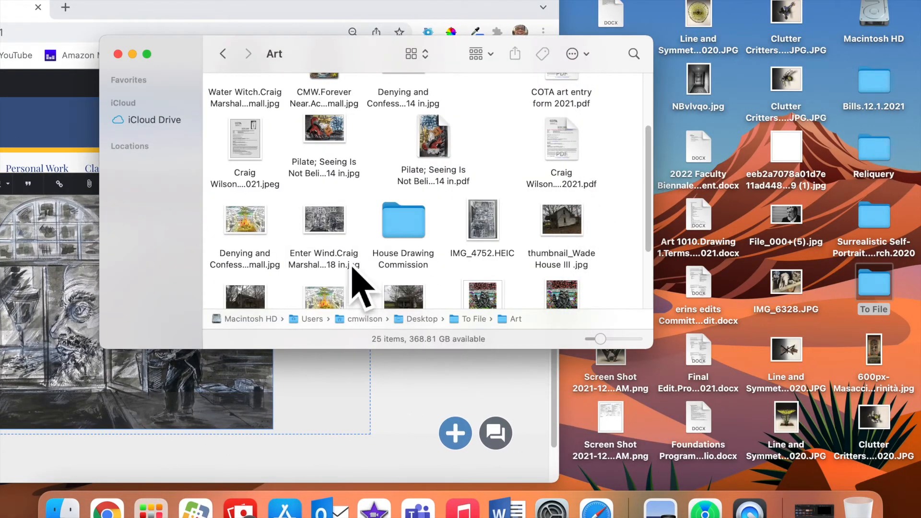
pyautogui.click(331, 265)
pyautogui.click(330, 264)
pyautogui.press('super+c')
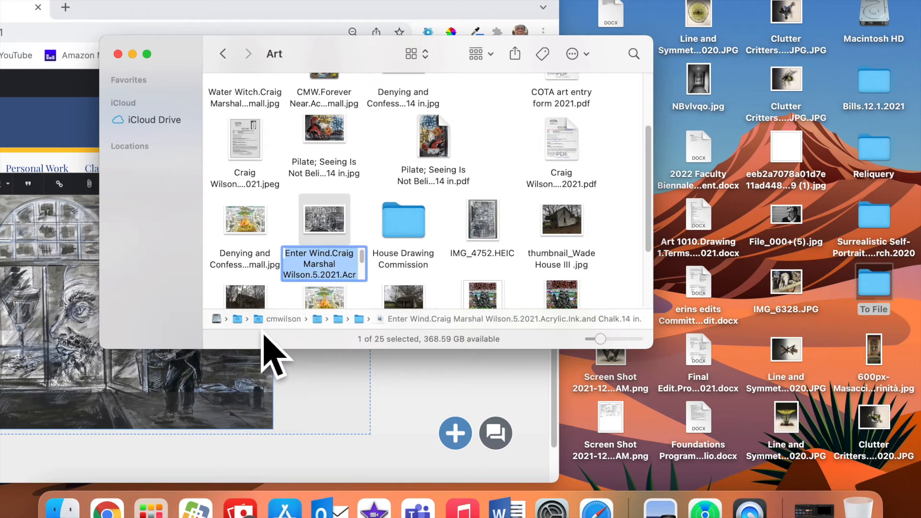
pyautogui.click(58, 312)
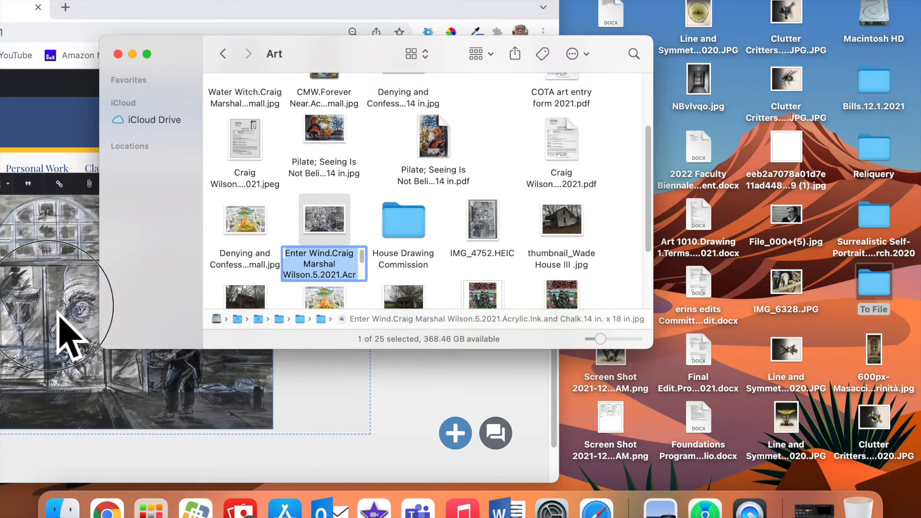
pyautogui.moveTo(270, 5); pyautogui.dragTo(566, 4)
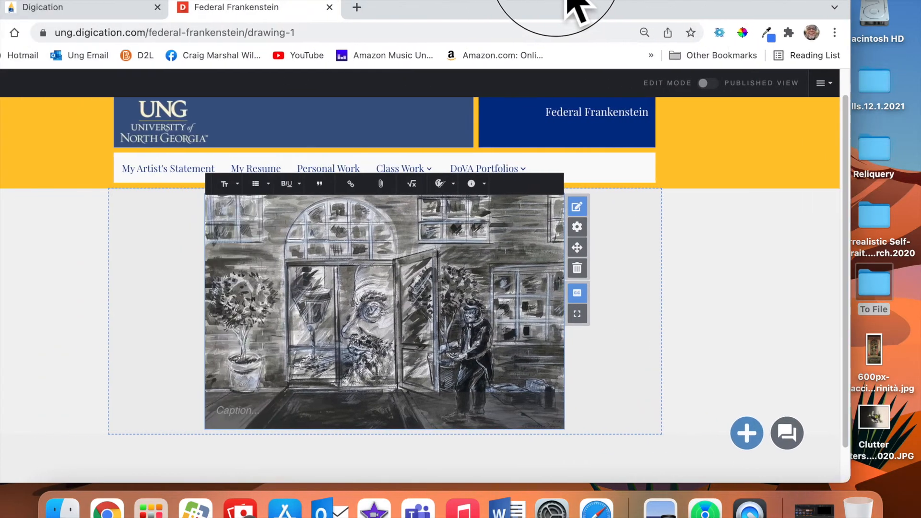
# Paste the Enter Wind file name as the caption and quote the title as "Enter Wind,".
pyautogui.click(322, 422)
pyautogui.press('super+v')
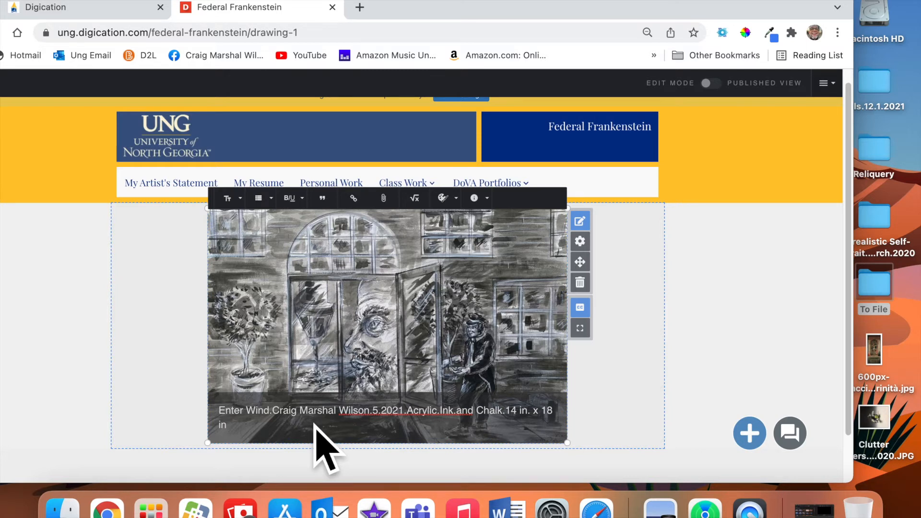
pyautogui.click(253, 414)
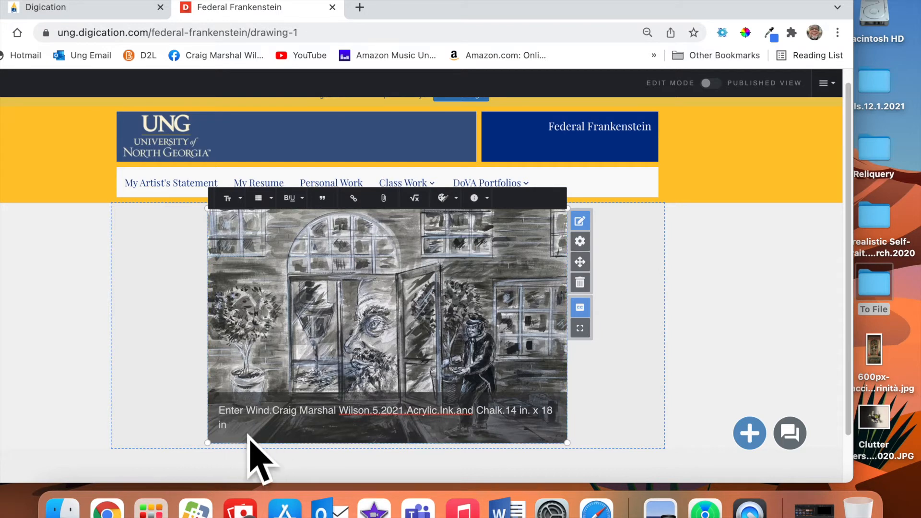
pyautogui.write('"')
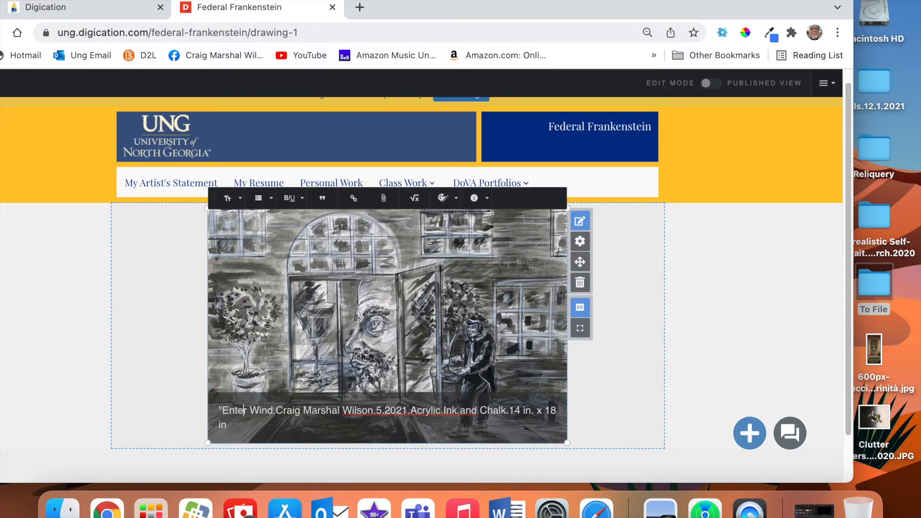
pyautogui.write('.')
pyautogui.press('BackSpace')
pyautogui.write(',"')
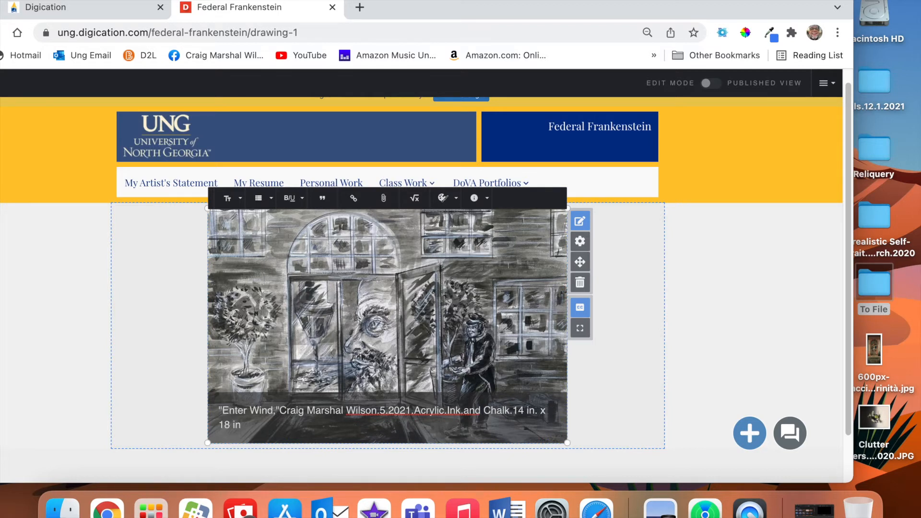
# Replace the periods after the artist's name, 5.2021, Acrylic, Ink and Chalk with commas.
pyautogui.press('Right')
pyautogui.press('Right')
pyautogui.press('Right')
pyautogui.press('Right')
pyautogui.press('Right')
pyautogui.press('Right')
pyautogui.press('Right')
pyautogui.press('Right')
pyautogui.press('Right')
pyautogui.press('Right')
pyautogui.press('Right')
pyautogui.press('Right')
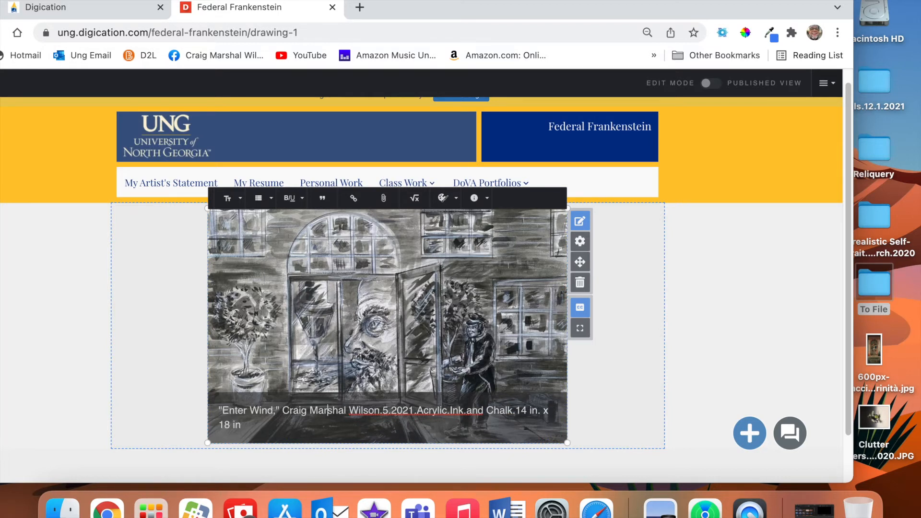
pyautogui.press('Delete')
pyautogui.write(',')
pyautogui.press('Right')
pyautogui.press('Right')
pyautogui.press('Right')
pyautogui.press('Right')
pyautogui.press('Right')
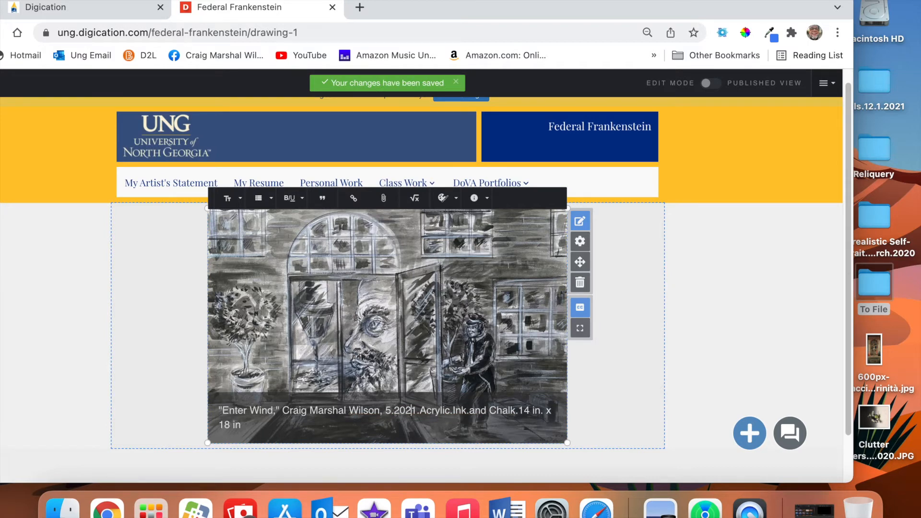
pyautogui.press('Delete')
pyautogui.write(',')
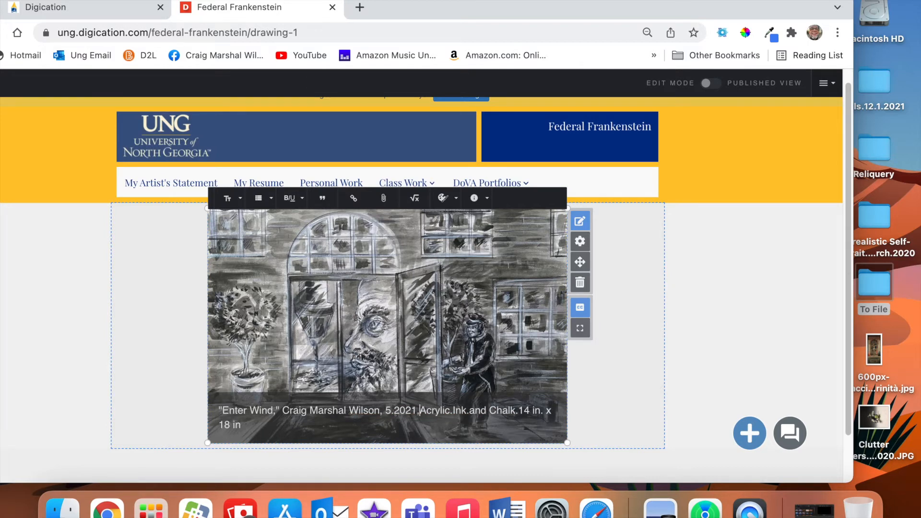
pyautogui.press('Right')
pyautogui.press('Right')
pyautogui.press('Right')
pyautogui.press('Right')
pyautogui.press('Right')
pyautogui.press('Right')
pyautogui.press('Right')
pyautogui.press('Right')
pyautogui.press('Right')
pyautogui.press('Right')
pyautogui.press('Right')
pyautogui.press('Right')
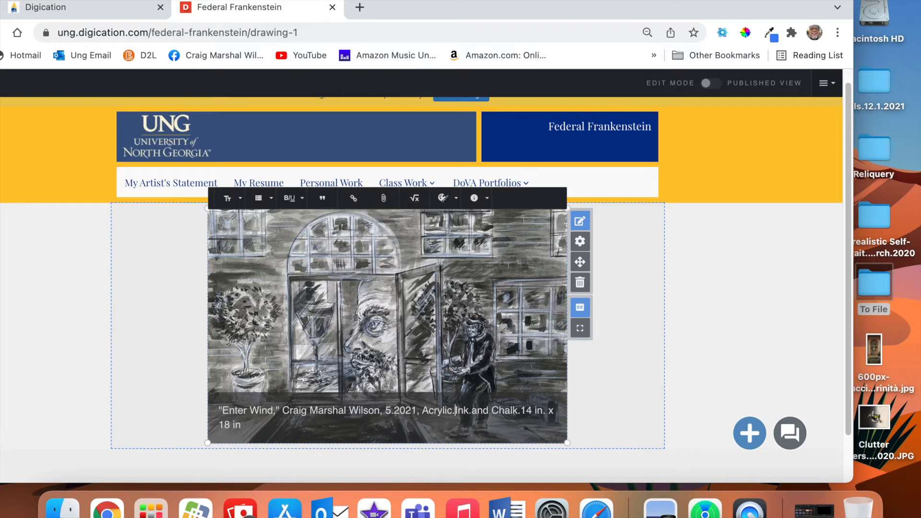
pyautogui.press('BackSpace')
pyautogui.write(',')
pyautogui.press('BackSpace')
pyautogui.write(',')
pyautogui.press('Right')
pyautogui.press('Right')
pyautogui.press('Right')
pyautogui.press('Right')
pyautogui.press('Right')
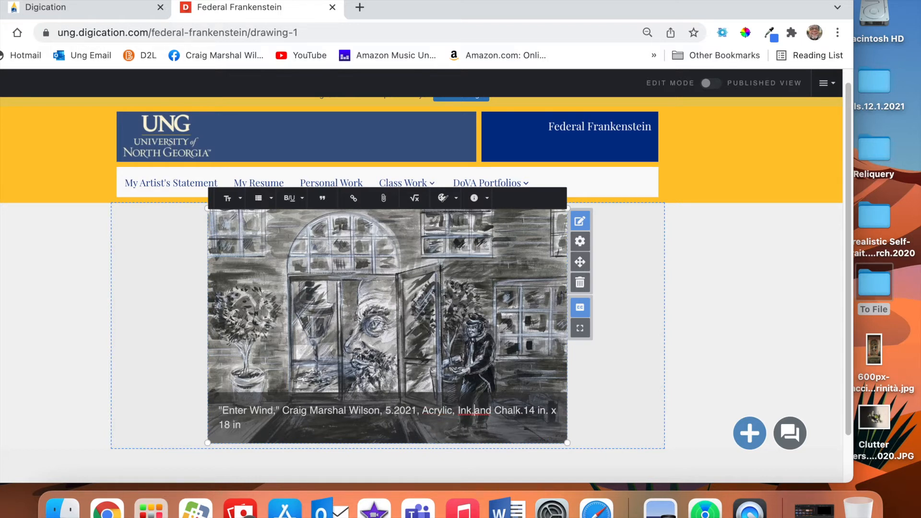
pyautogui.press('Right')
pyautogui.press('Right')
pyautogui.press('Right')
pyautogui.press('Right')
pyautogui.press('Right')
pyautogui.press('Right')
pyautogui.press('Right')
pyautogui.press('Right')
pyautogui.press('Right')
pyautogui.press('Right')
pyautogui.press('Right')
pyautogui.press('Right')
pyautogui.press('Right')
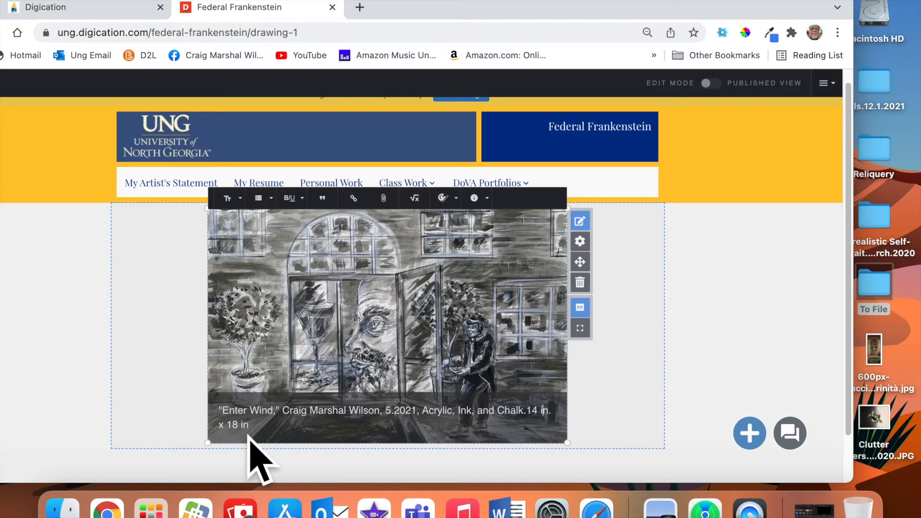
pyautogui.press('Left')
pyautogui.press('Left')
pyautogui.press('Left')
pyautogui.press('BackSpace')
pyautogui.write(',')
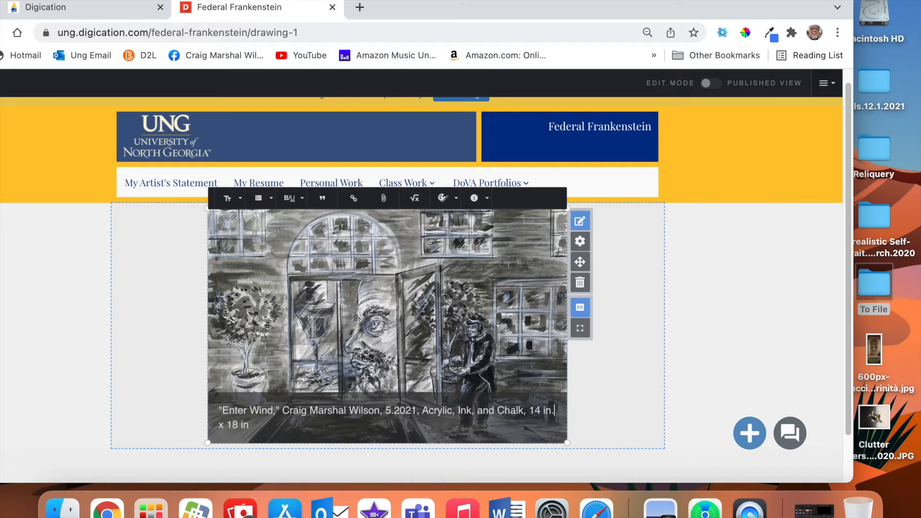
# Fix the dimensions to read 14 in. x 18 in. and end the caption with a period.
pyautogui.press('BackSpace')
pyautogui.press('BackSpace')
pyautogui.press('BackSpace')
pyautogui.write('"')
pyautogui.press('BackSpace')
pyautogui.write("'")
pyautogui.press('BackSpace')
pyautogui.write('in.c')
pyautogui.press('BackSpace')
pyautogui.click(258, 428)
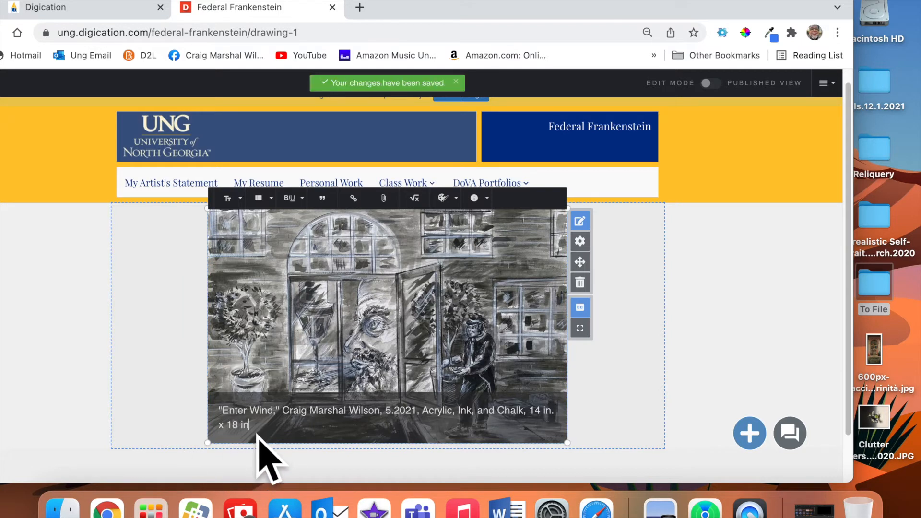
pyautogui.write('.')
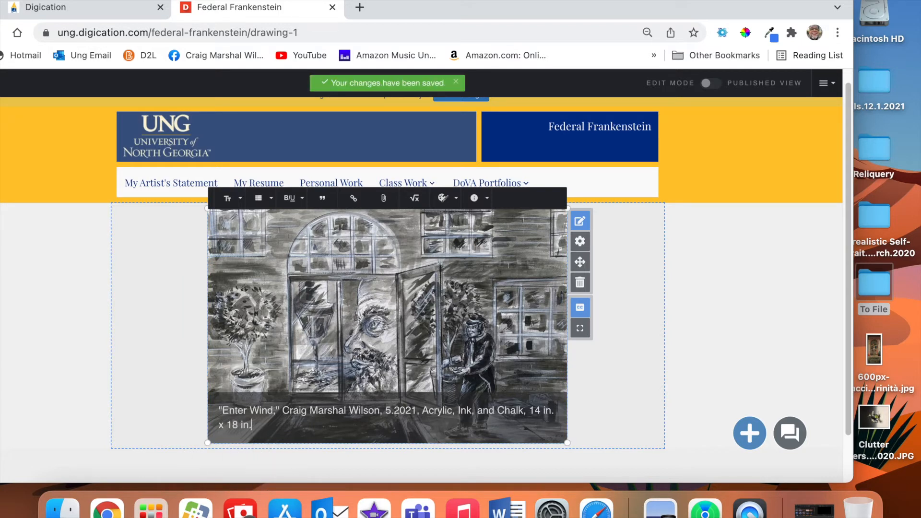
# Switch the browser to full screen and publish Drawing 1, saving the ePortfolio settings.
pyautogui.click(740, 345)
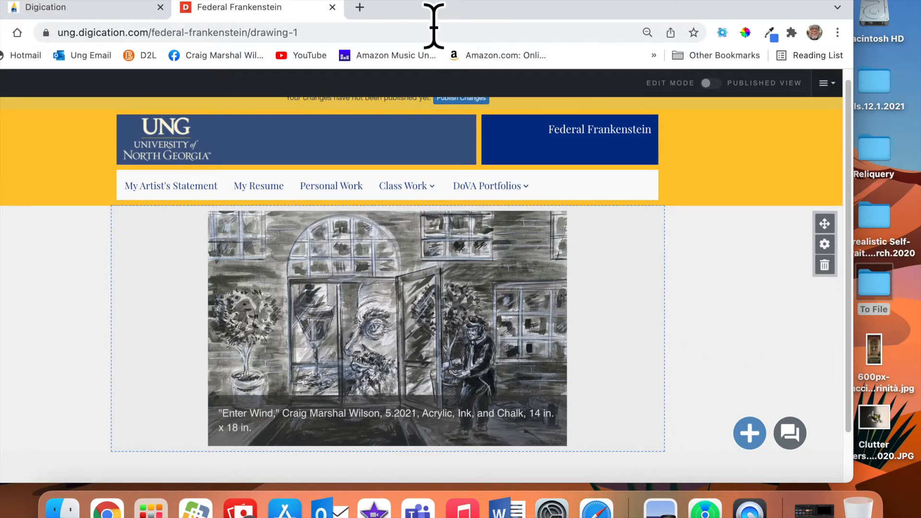
pyautogui.moveTo(422, 15); pyautogui.dragTo(490, 20)
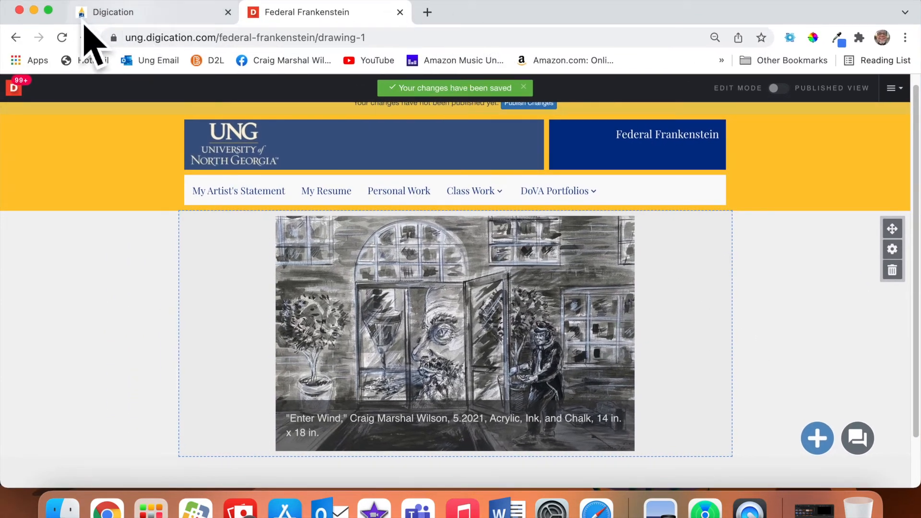
pyautogui.moveTo(48, 10)
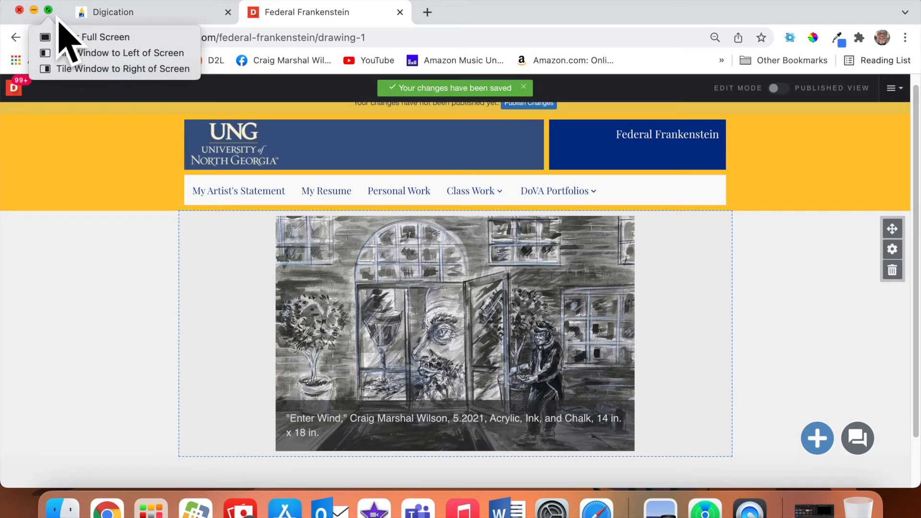
pyautogui.click(60, 34)
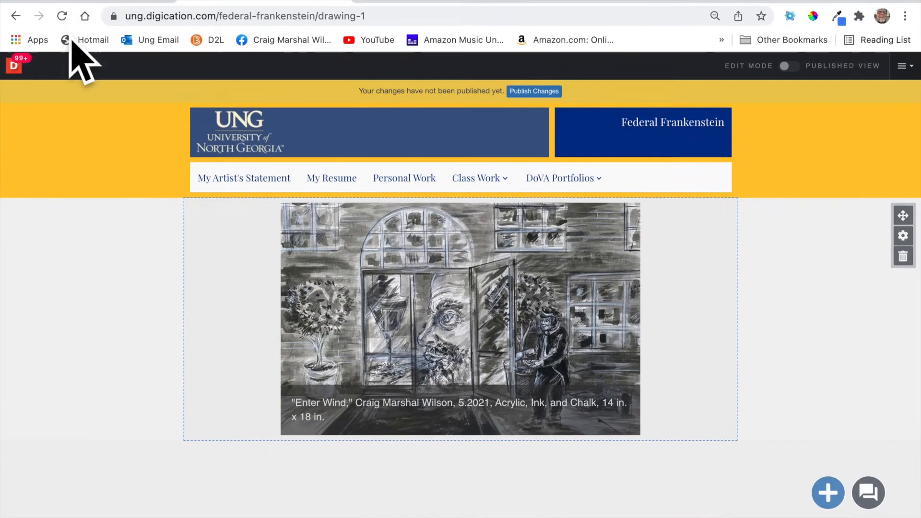
pyautogui.click(552, 92)
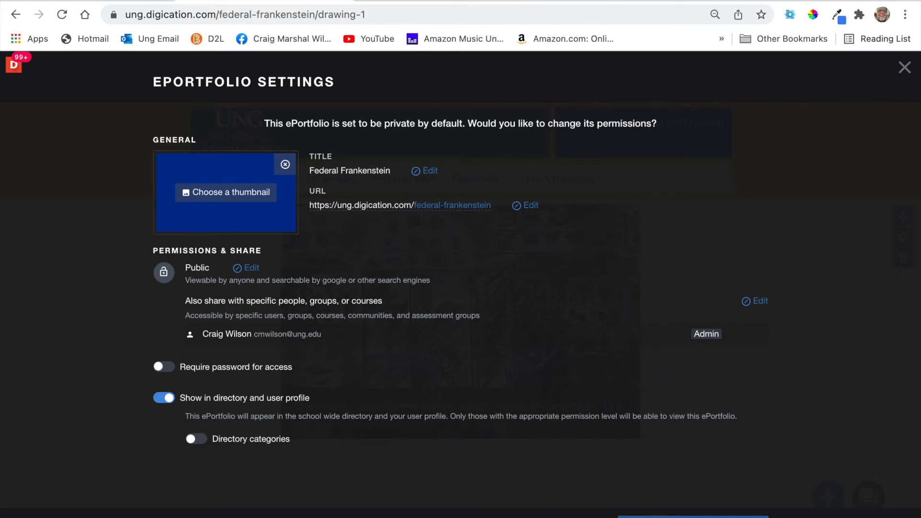
pyautogui.click(693, 517)
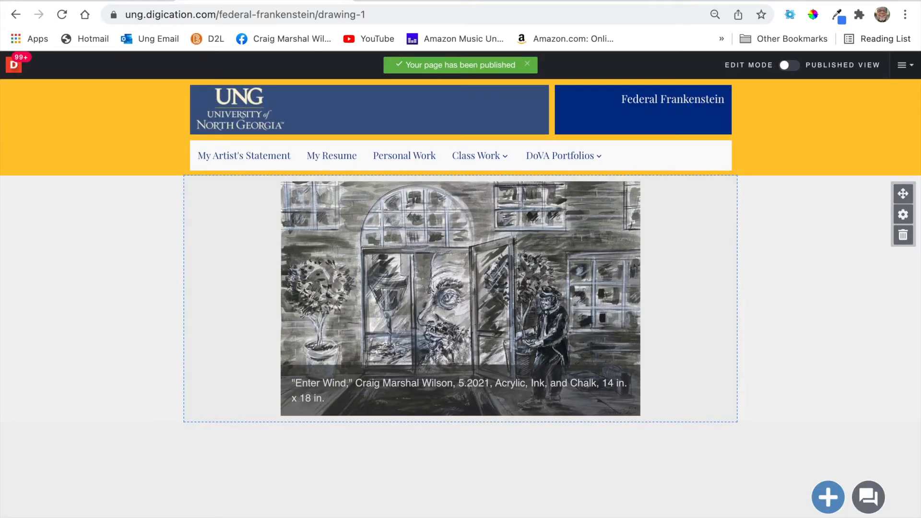
pyautogui.moveTo(444, 301)
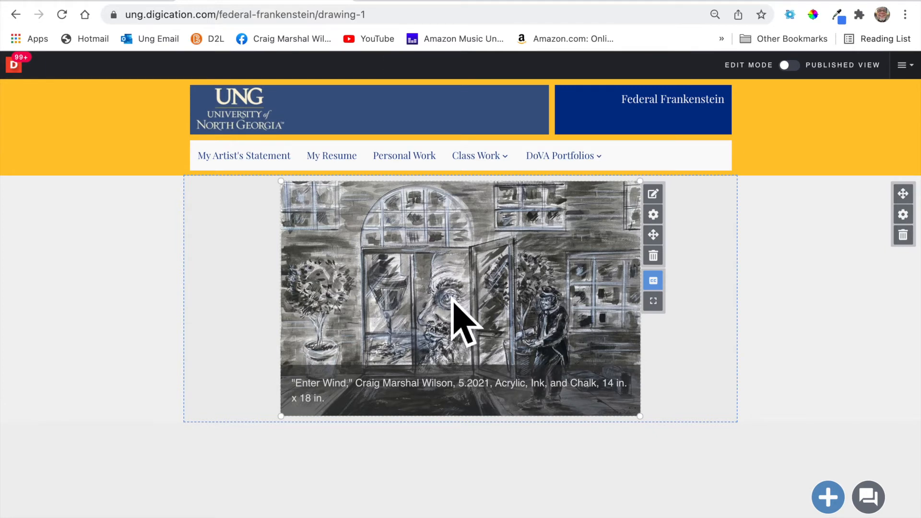
pyautogui.click(810, 85)
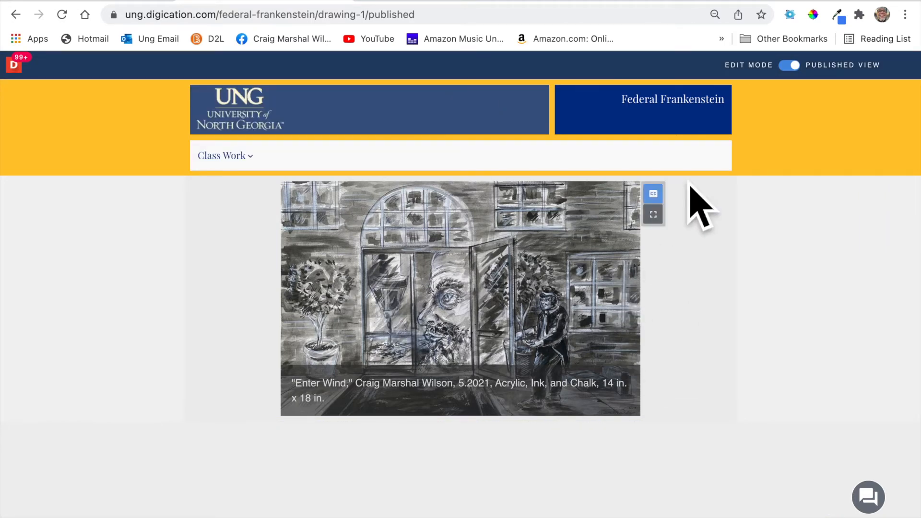
pyautogui.click(821, 87)
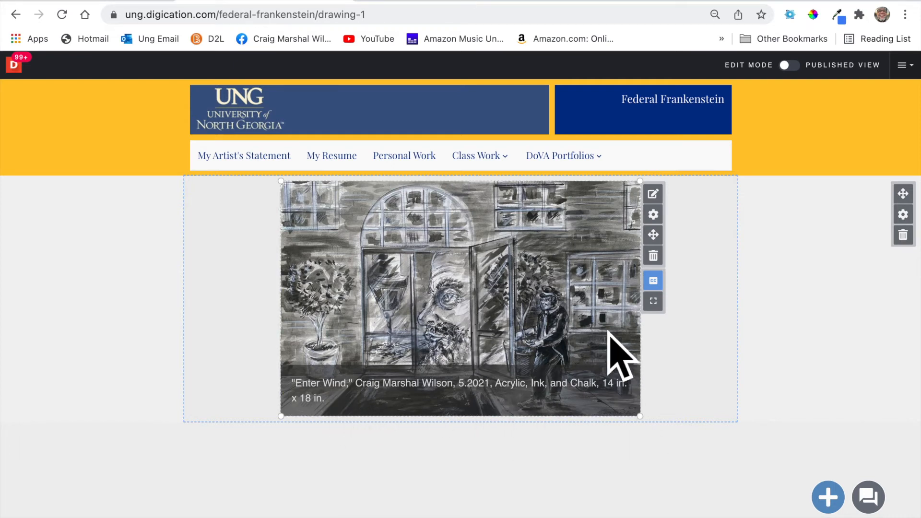
pyautogui.click(653, 301)
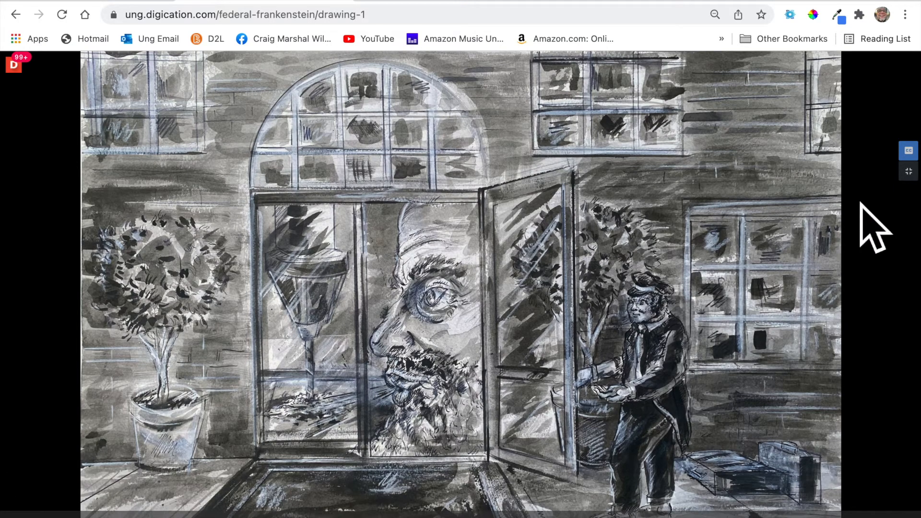
pyautogui.click(908, 151)
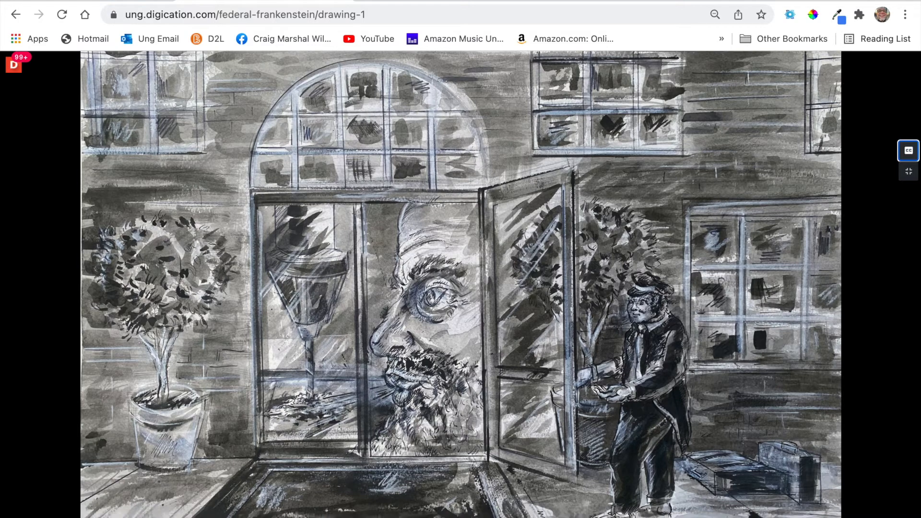
pyautogui.click(908, 150)
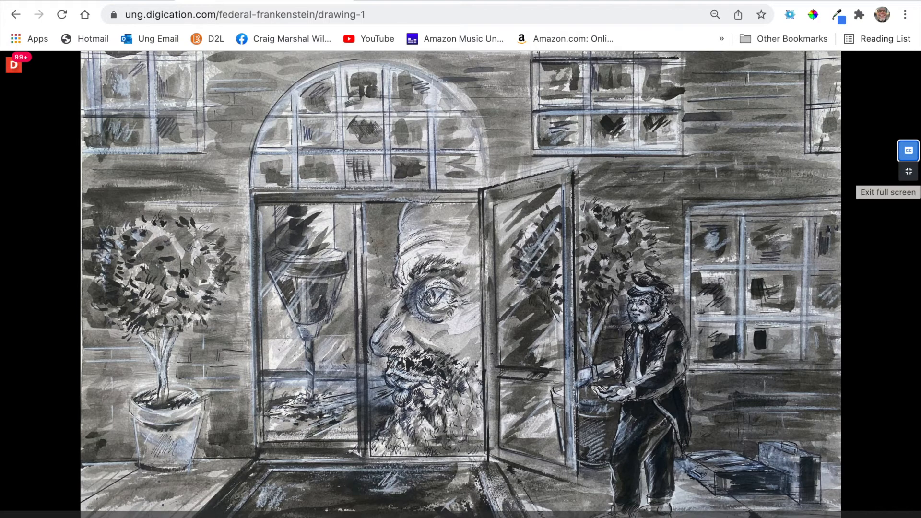
pyautogui.click(909, 171)
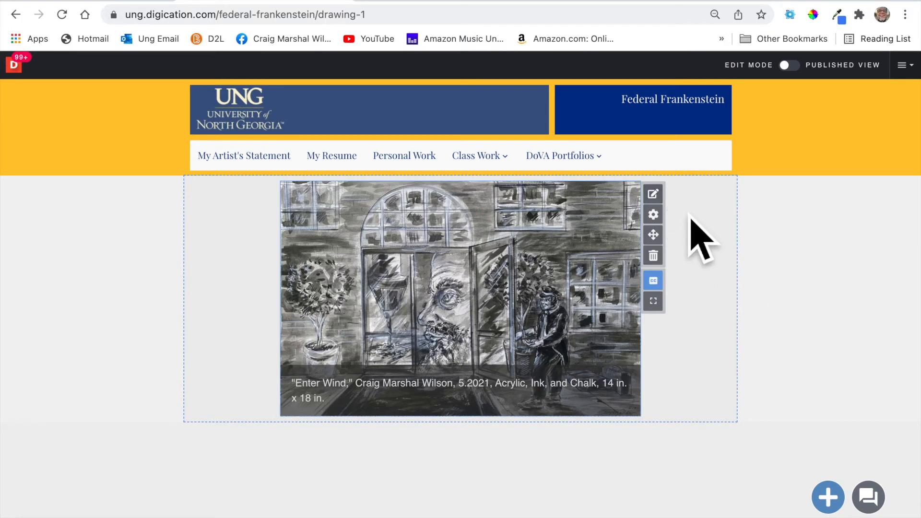
# Delete all caption text overlaid on the Enter Wind image and open the content library.
pyautogui.click(654, 194)
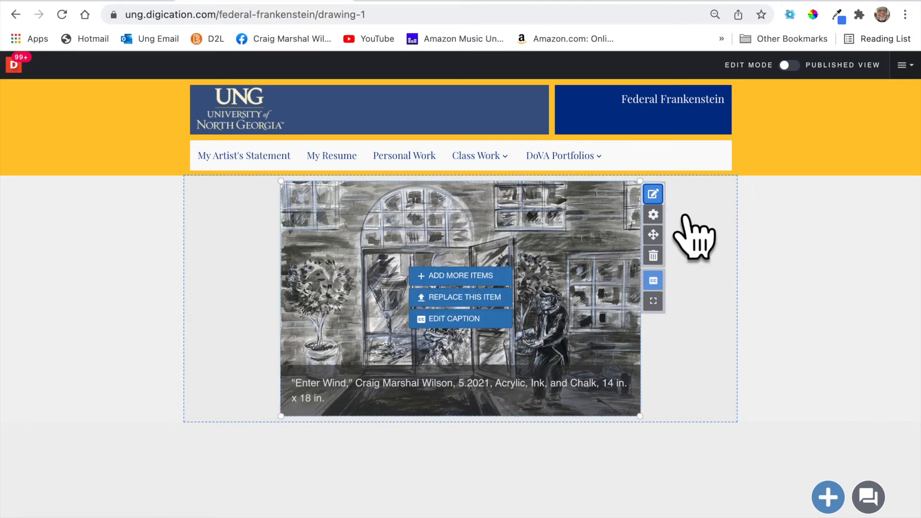
pyautogui.click(470, 317)
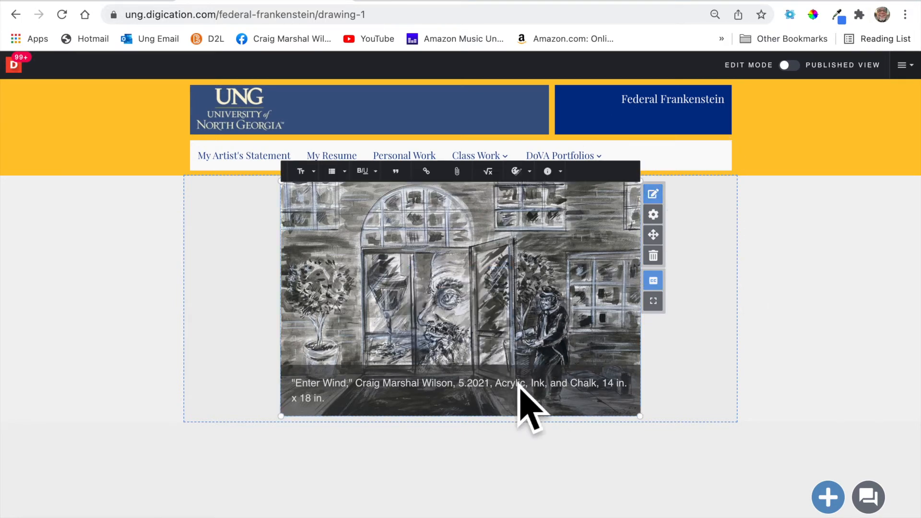
pyautogui.press('super+a')
pyautogui.hotkey('ctrl', 'c')
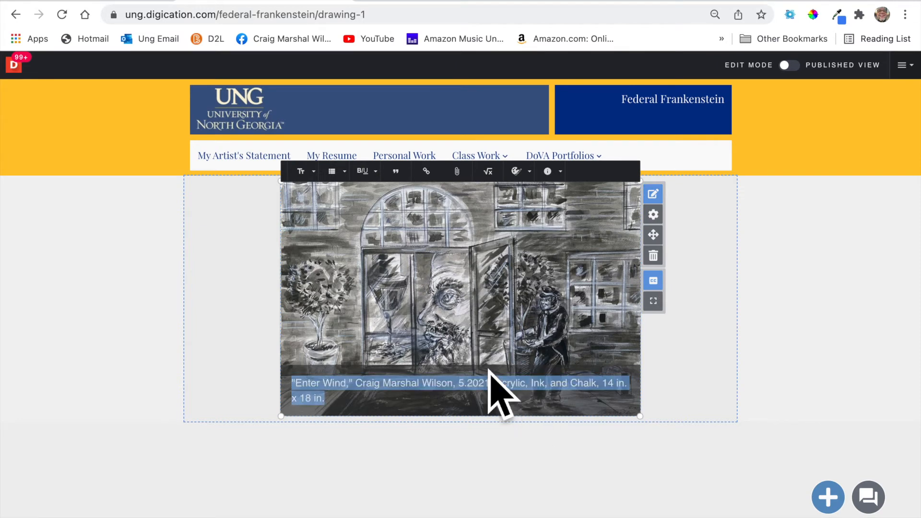
pyautogui.press('BackSpace')
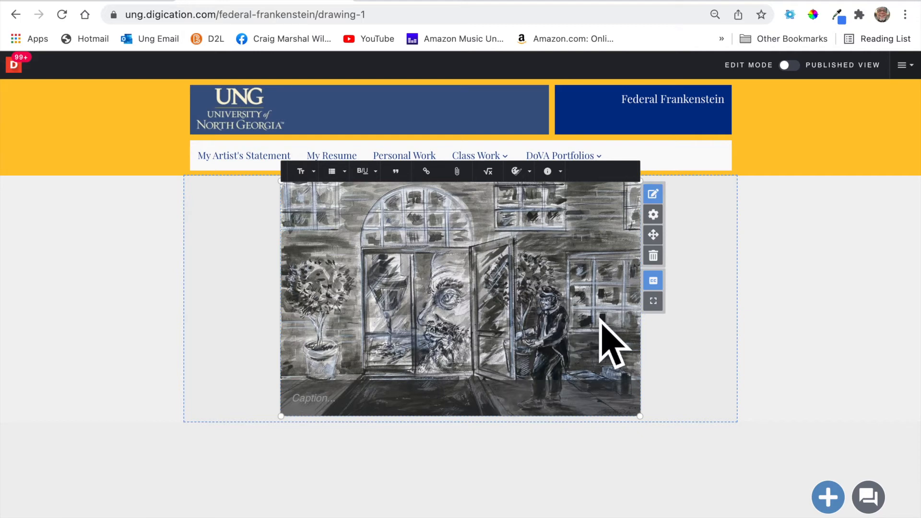
pyautogui.click(837, 501)
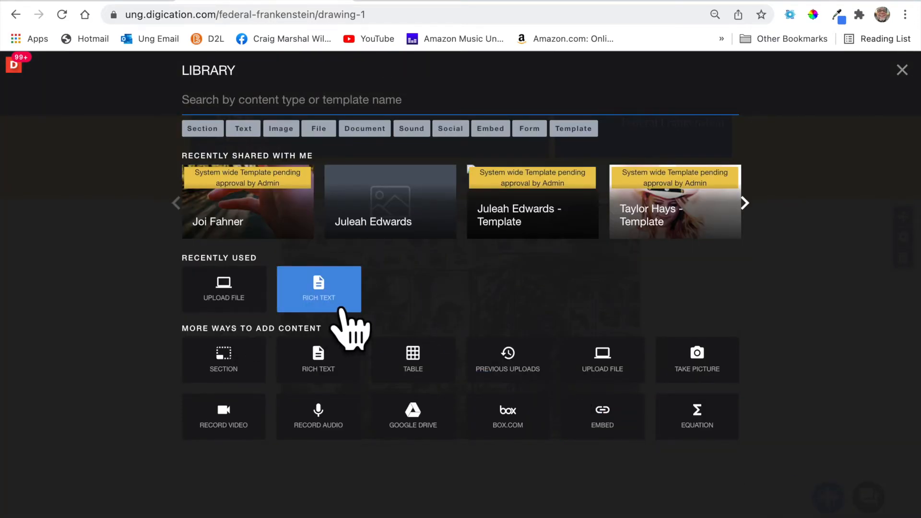
# Add a Rich Text block below Enter Wind and paste the caption into it.
pyautogui.click(341, 311)
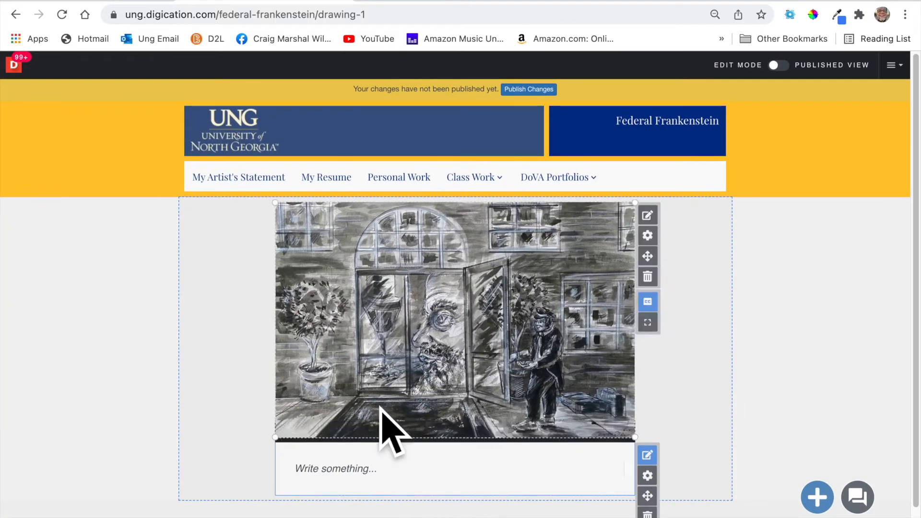
pyautogui.scroll(-1, 408, 401)
pyautogui.click(426, 438)
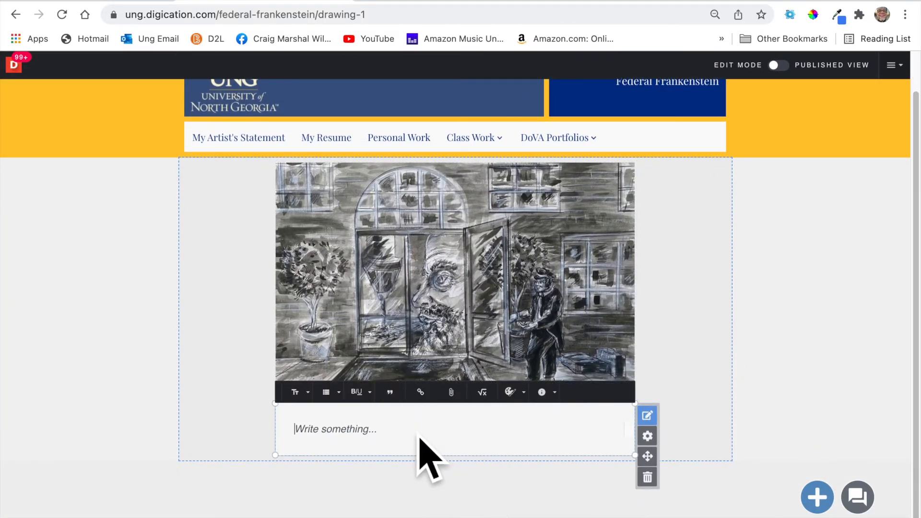
pyautogui.hotkey('ctrl', 'v')
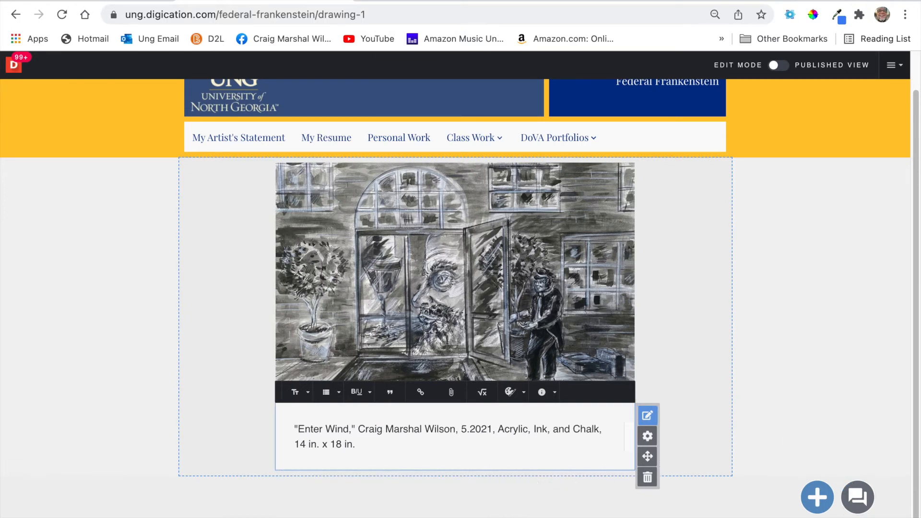
pyautogui.click(810, 427)
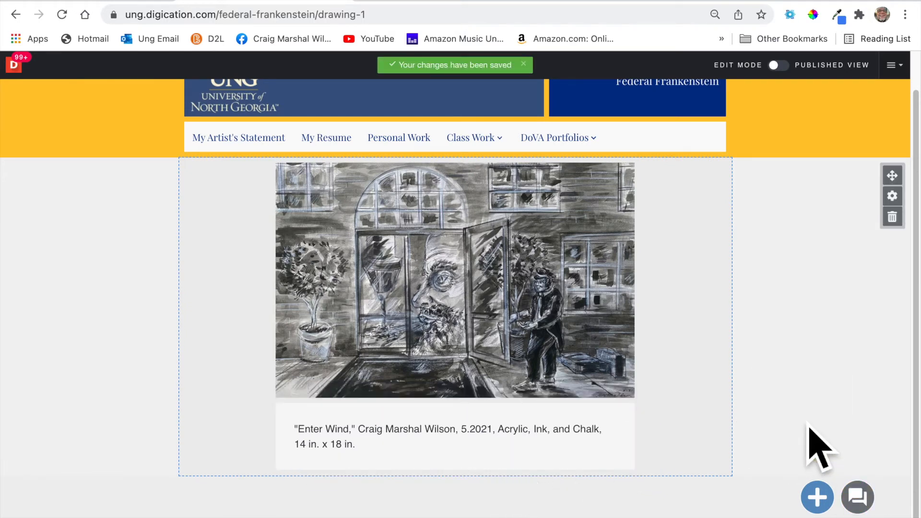
# Publish the Drawing 1 changes, check the published view, and return to Edit Mode.
pyautogui.click(799, 82)
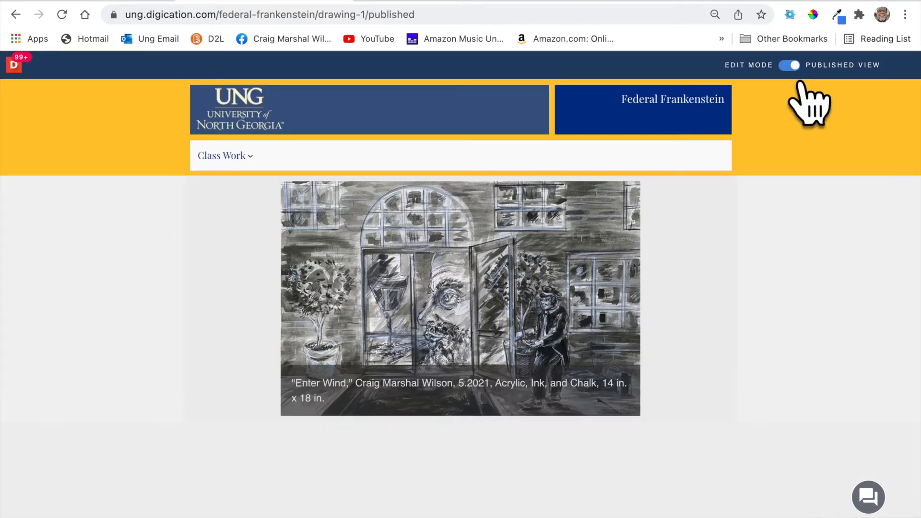
pyautogui.click(812, 79)
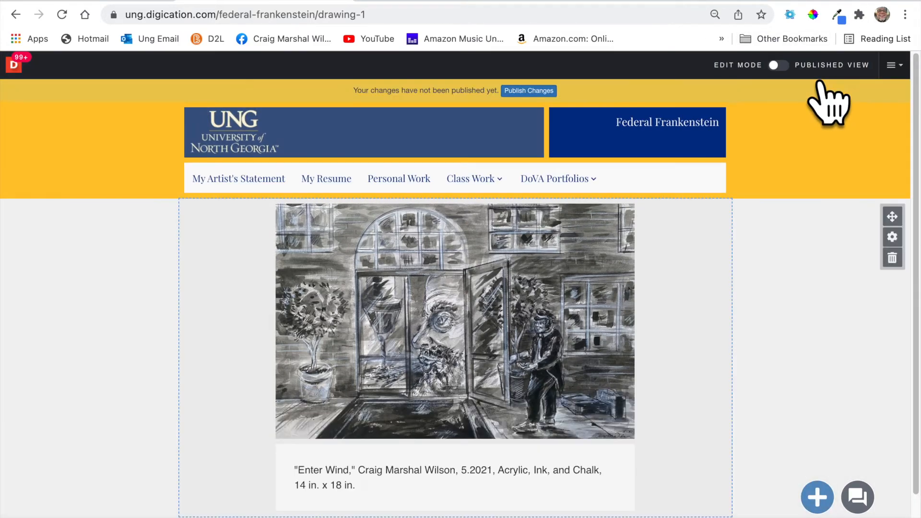
pyautogui.click(529, 90)
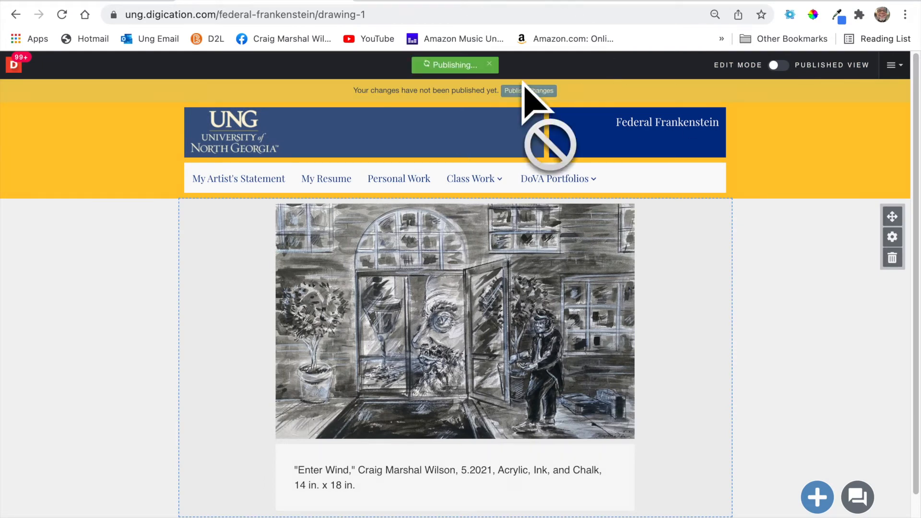
pyautogui.click(804, 86)
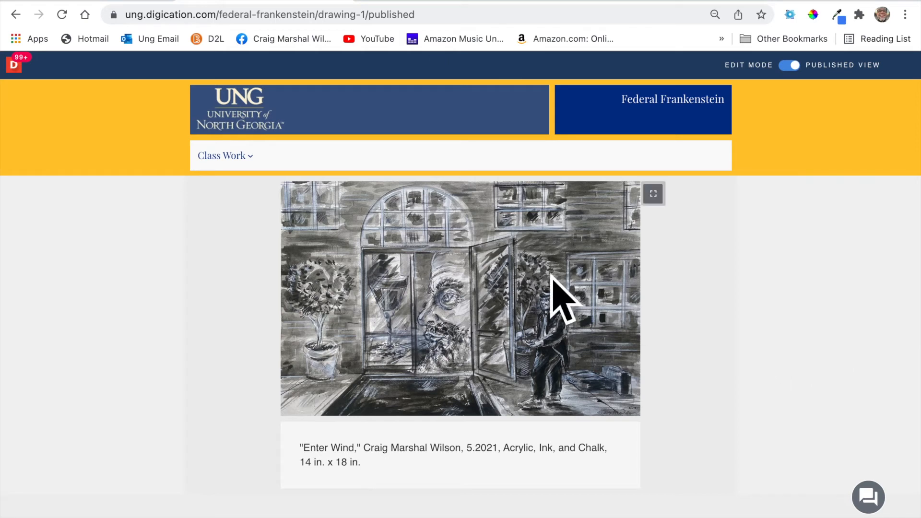
pyautogui.click(259, 158)
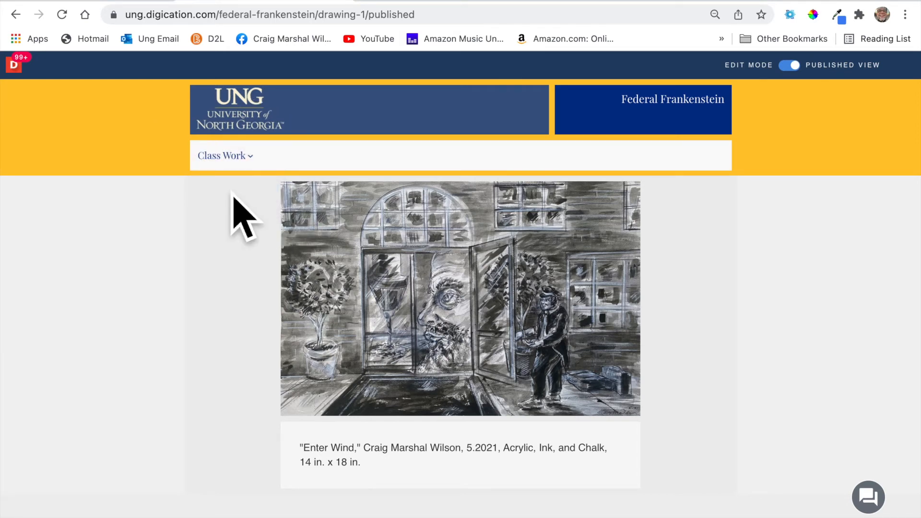
pyautogui.moveTo(253, 169)
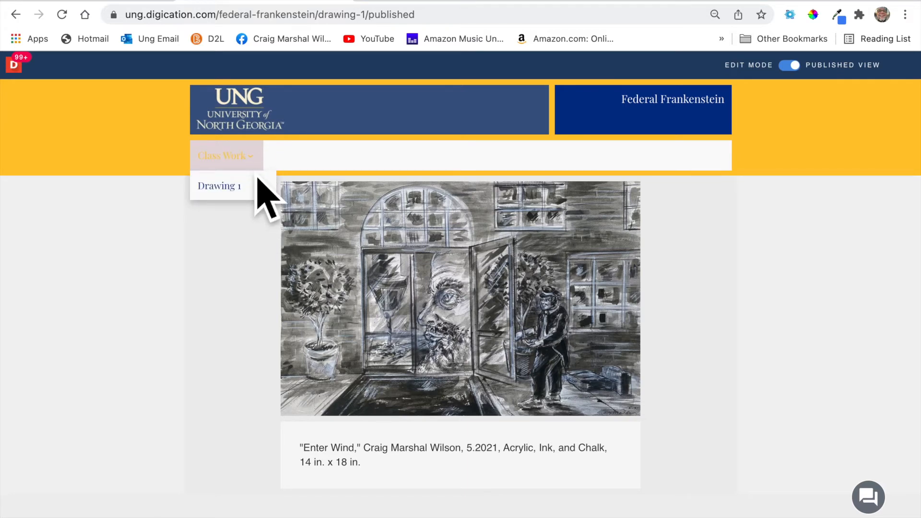
pyautogui.click(821, 82)
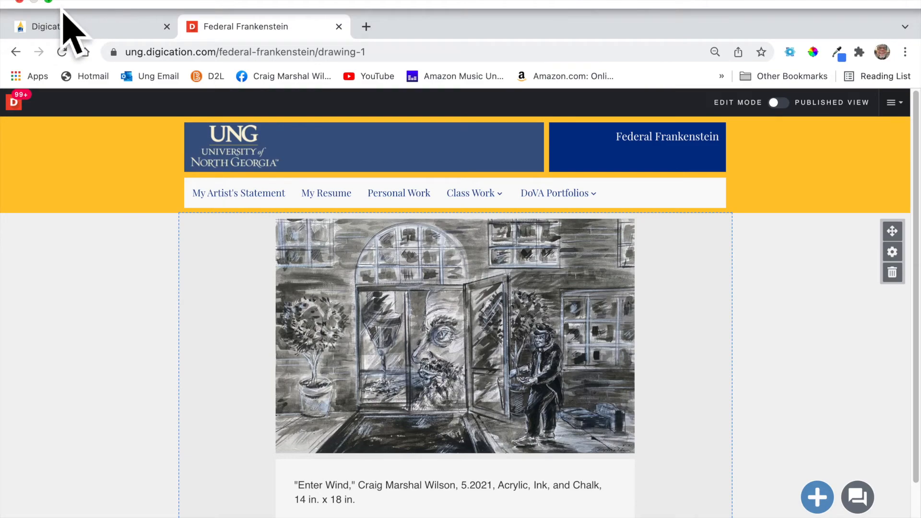
# Exit full screen, browse the Art folder and House Drawing Commission, and park Finder top-right.
pyautogui.click(56, 5)
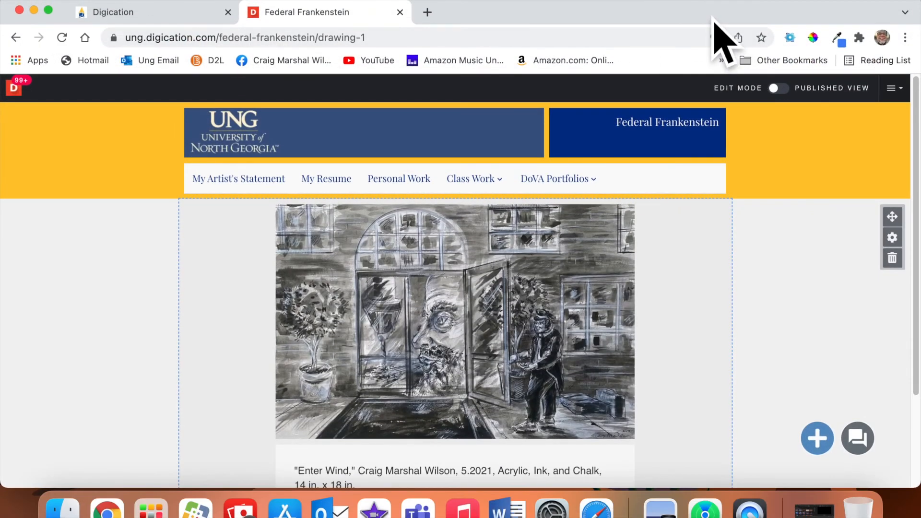
pyautogui.moveTo(724, 6); pyautogui.dragTo(428, 3)
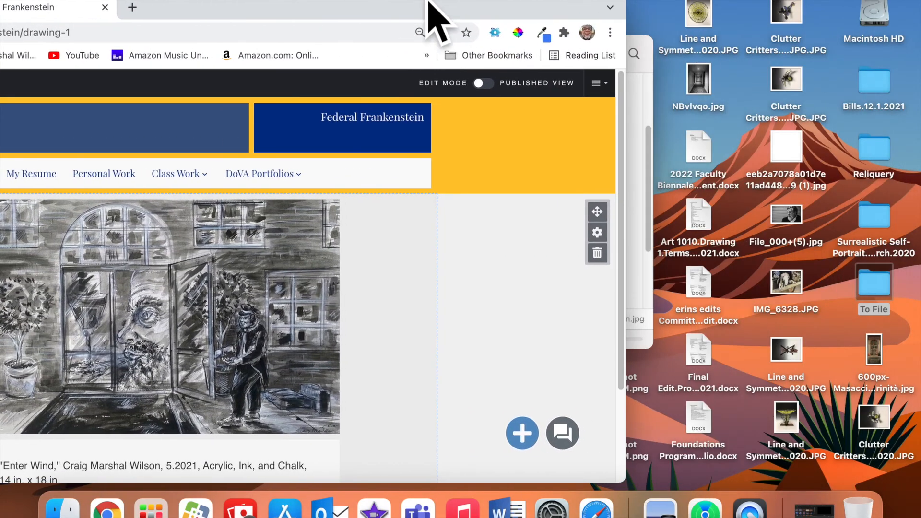
pyautogui.click(645, 283)
pyautogui.scroll(-5, 547, 301)
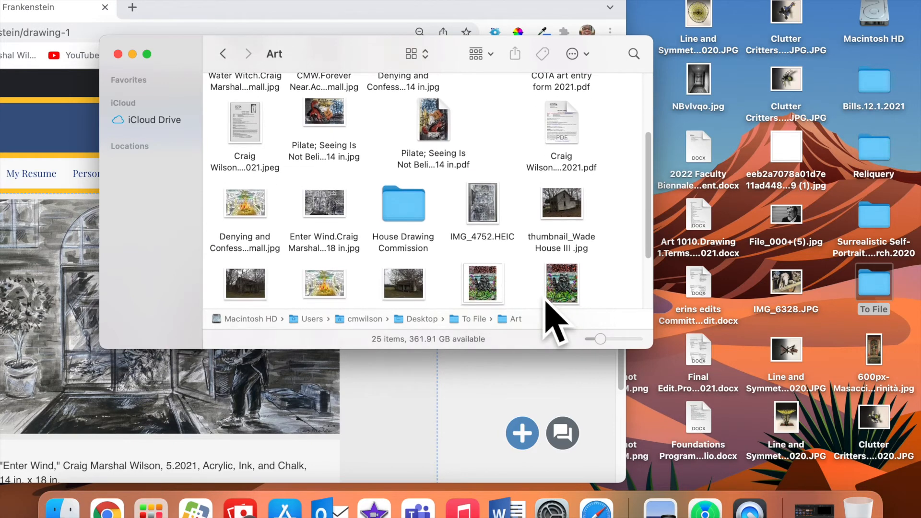
pyautogui.scroll(-2, 545, 300)
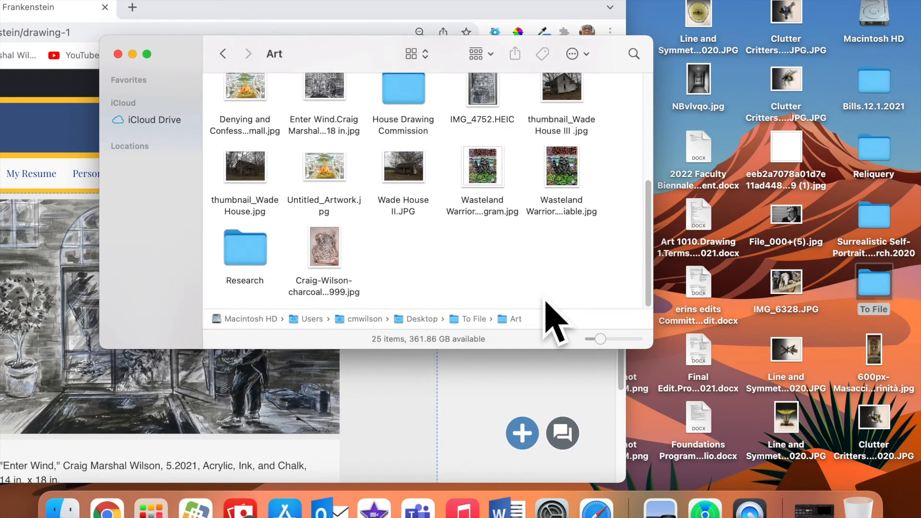
pyautogui.scroll(5, 545, 301)
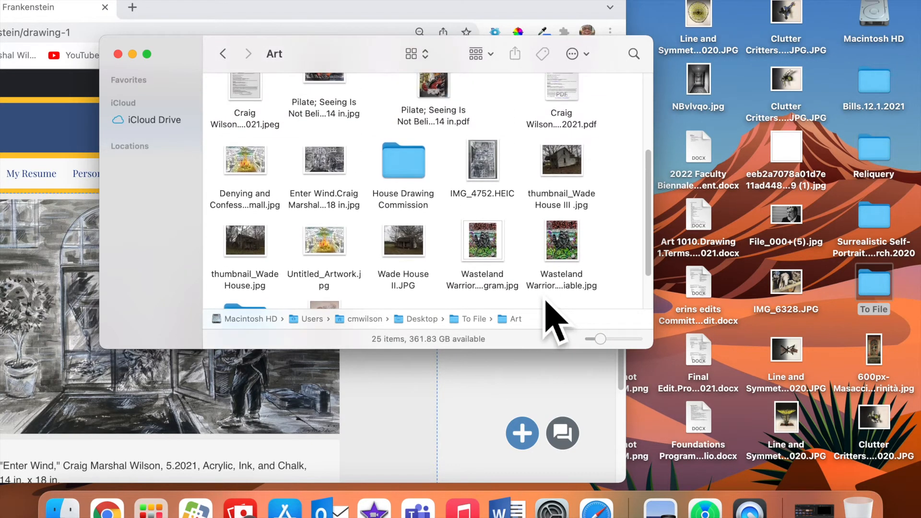
pyautogui.doubleClick(415, 259)
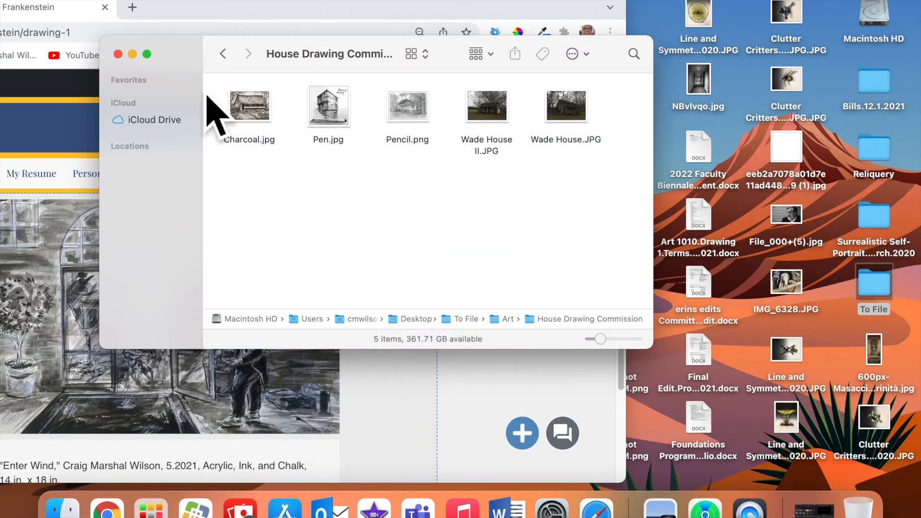
pyautogui.click(223, 53)
pyautogui.scroll(4, 374, 202)
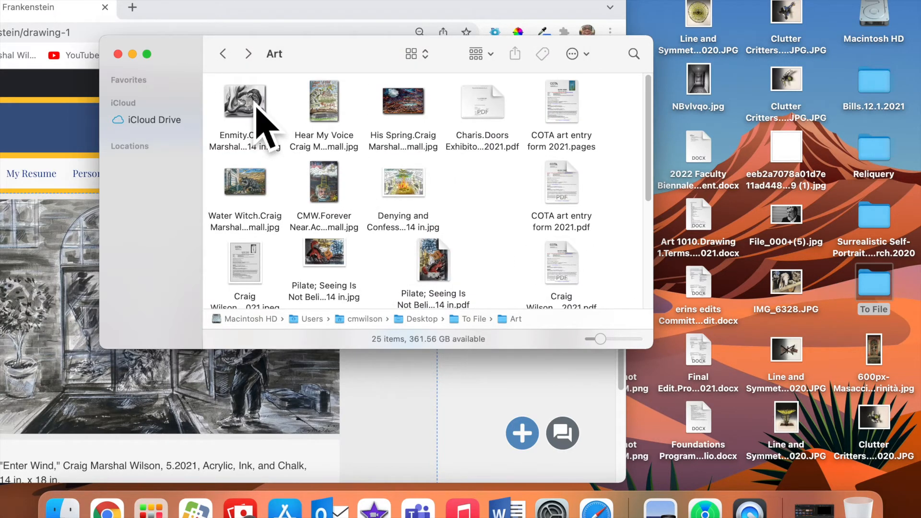
pyautogui.moveTo(185, 58); pyautogui.dragTo(661, 12)
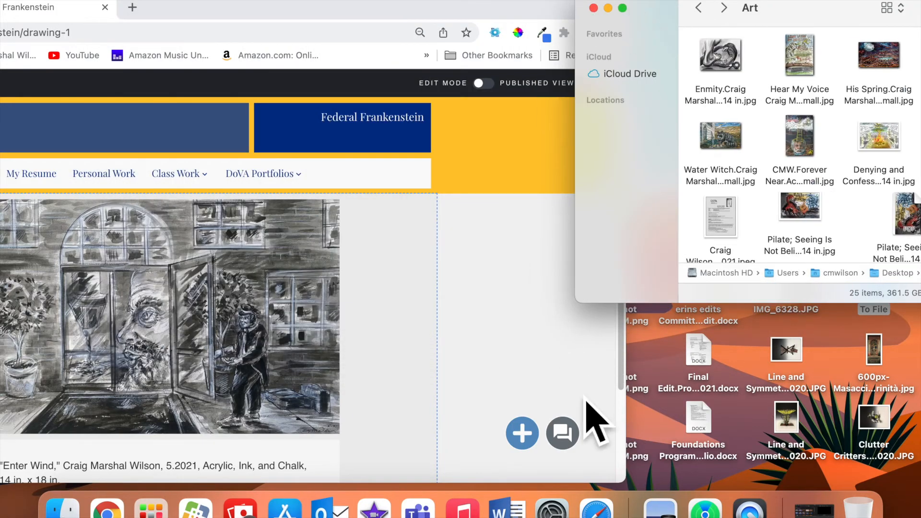
# Upload the Enmity JPEG from Finder's Art folder below the Enter Wind drawing.
pyautogui.click(527, 435)
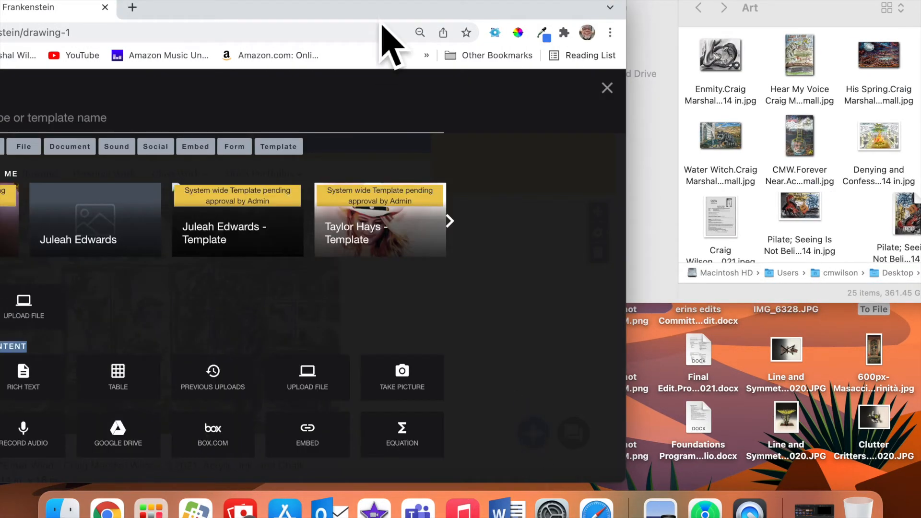
pyautogui.moveTo(379, 13); pyautogui.dragTo(593, 10)
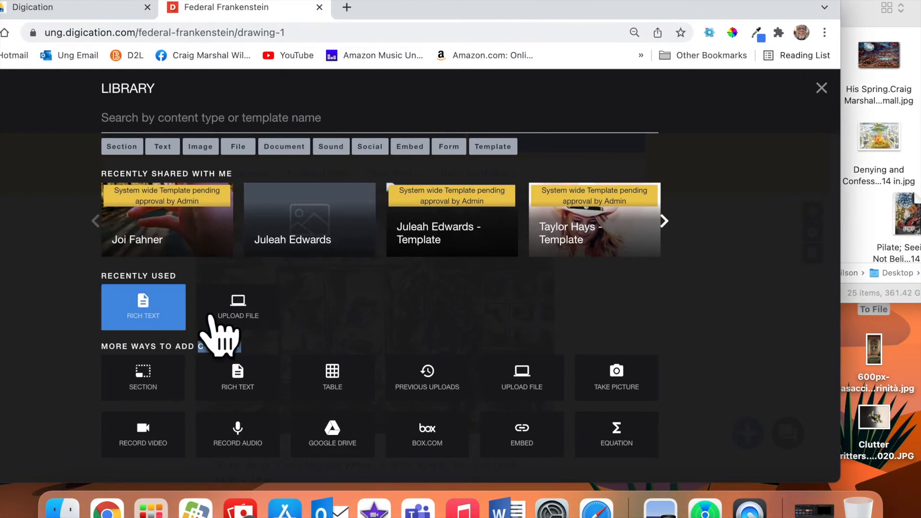
pyautogui.click(240, 309)
pyautogui.moveTo(689, 11); pyautogui.dragTo(524, 10)
pyautogui.moveTo(743, 72); pyautogui.dragTo(207, 263)
pyautogui.click(619, 466)
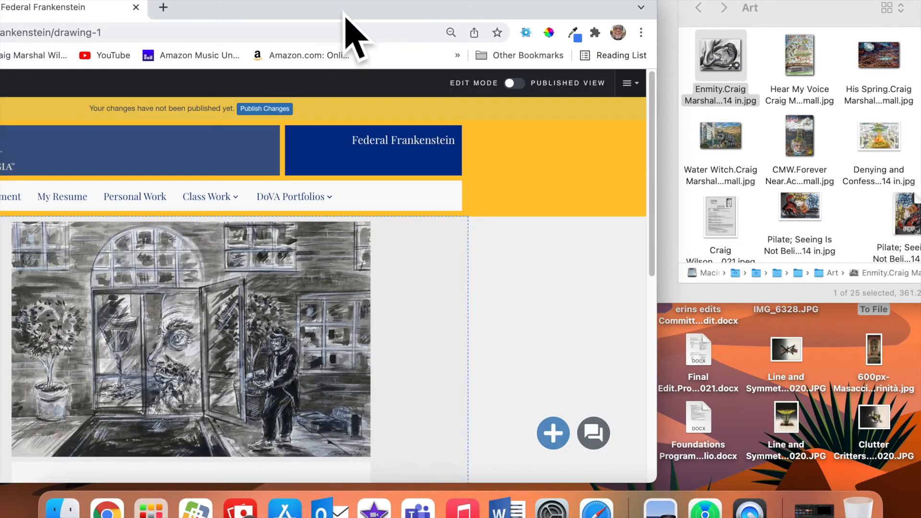
pyautogui.moveTo(348, 12); pyautogui.dragTo(478, 1)
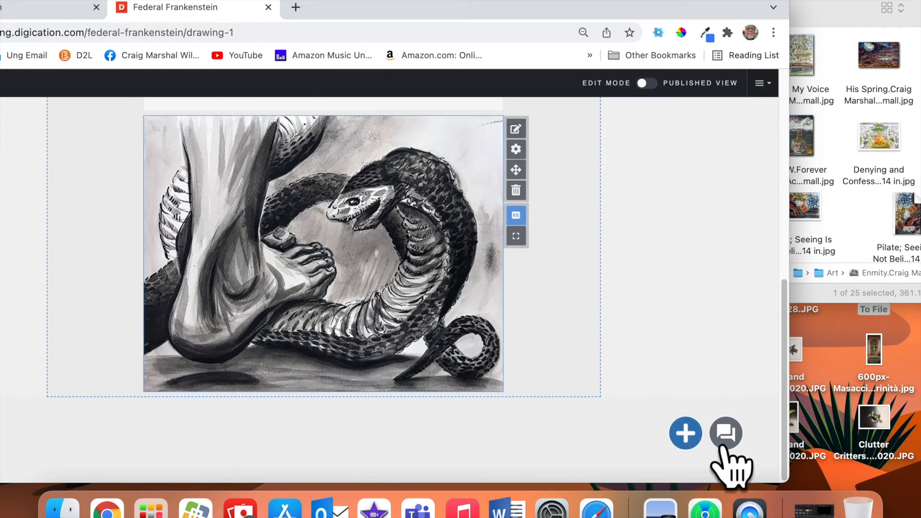
# Add a Rich Text block under Enmity and paste the Enmity file name into it.
pyautogui.click(699, 434)
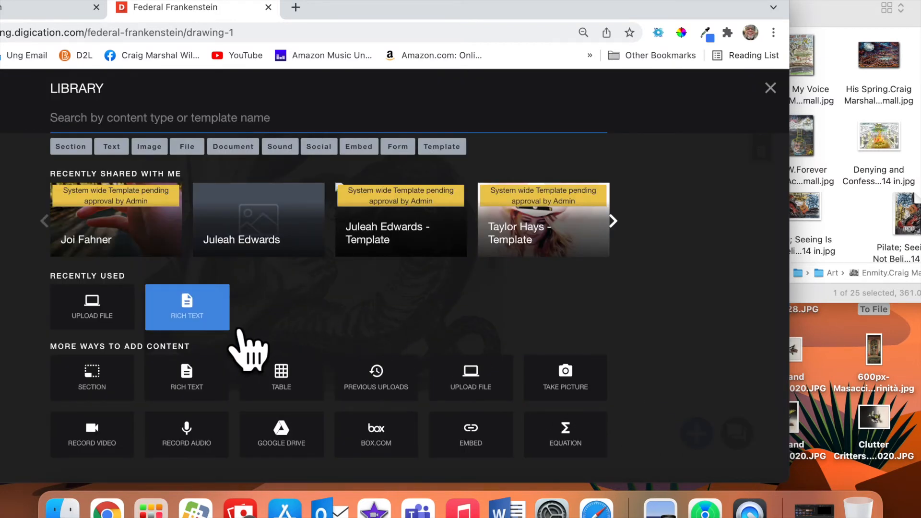
pyautogui.click(224, 328)
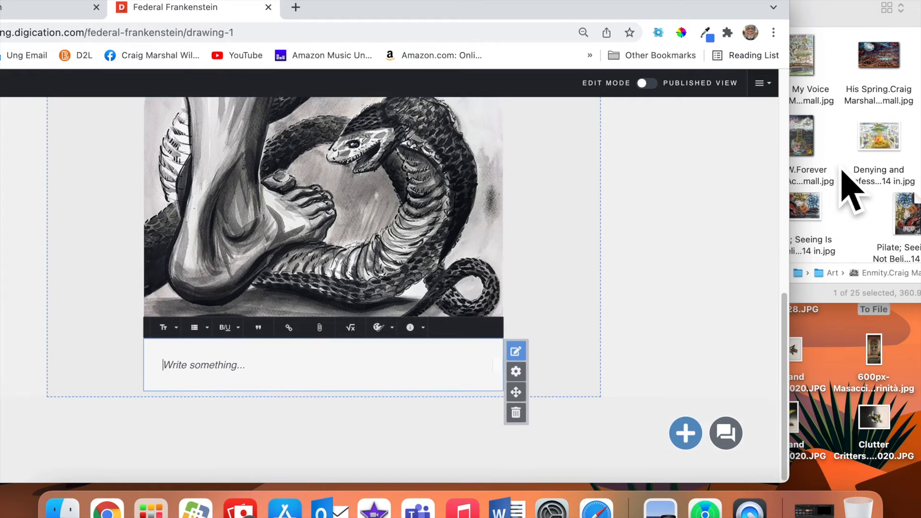
pyautogui.click(844, 149)
pyautogui.click(721, 103)
pyautogui.doubleClick(722, 103)
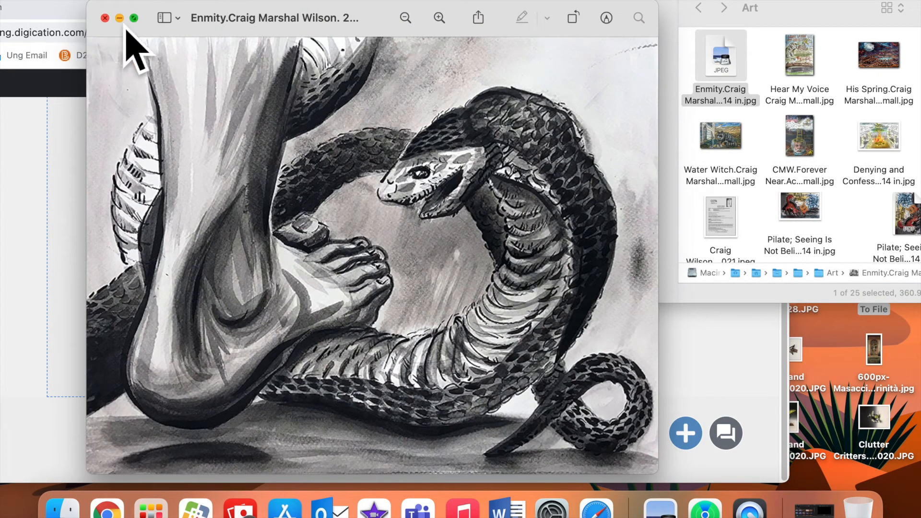
pyautogui.click(105, 18)
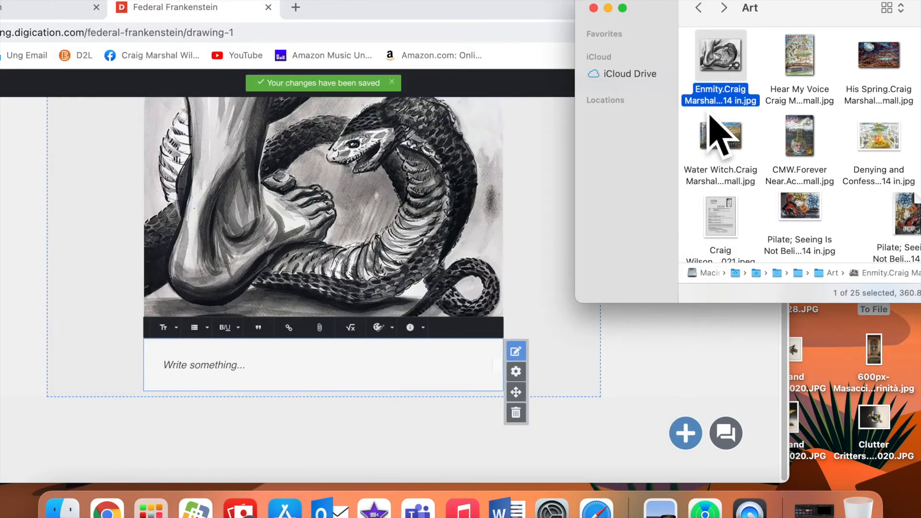
pyautogui.press('Return')
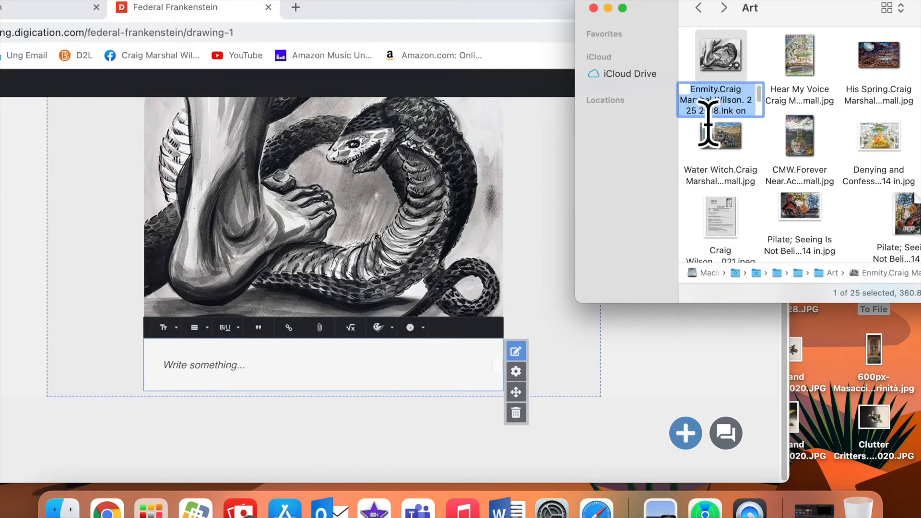
pyautogui.click(382, 371)
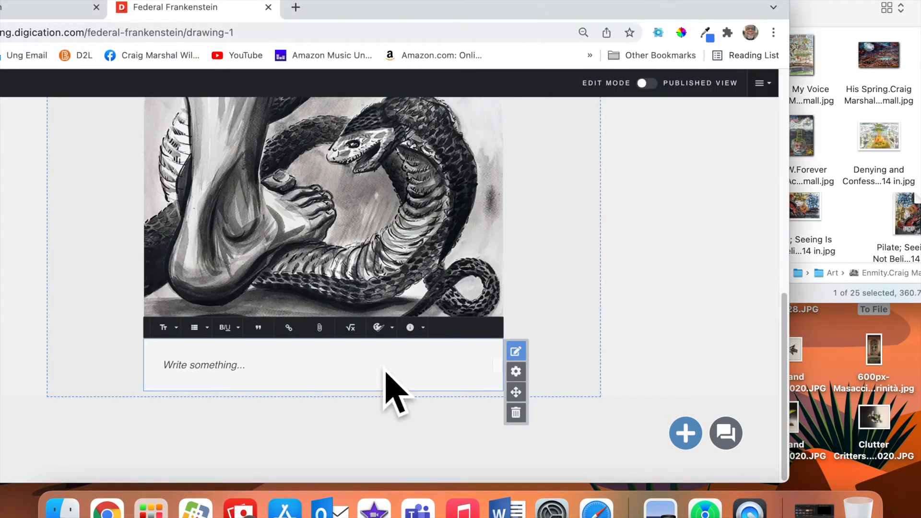
pyautogui.click(193, 367)
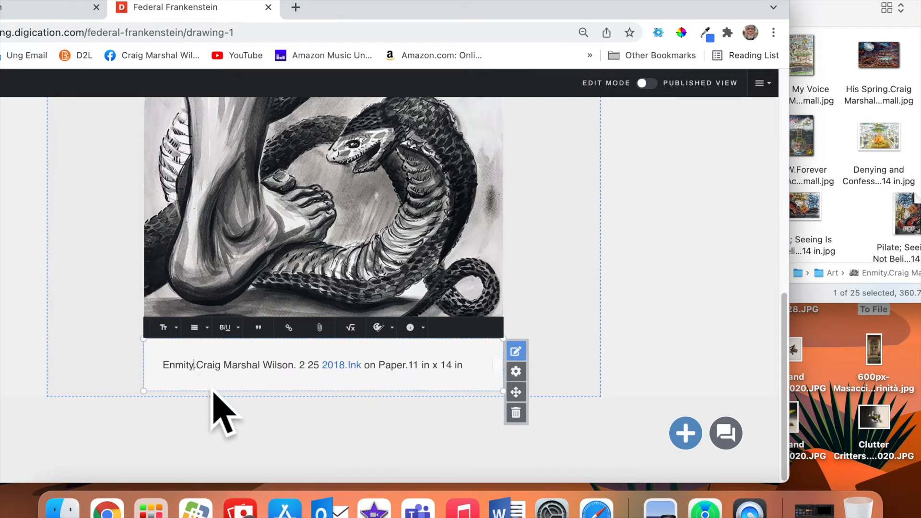
# Punctuate the title as "Enmity,", add a comma after the artist's name, and format the date 2.25.2018.
pyautogui.press('Right')
pyautogui.press('BackSpace')
pyautogui.write(',"')
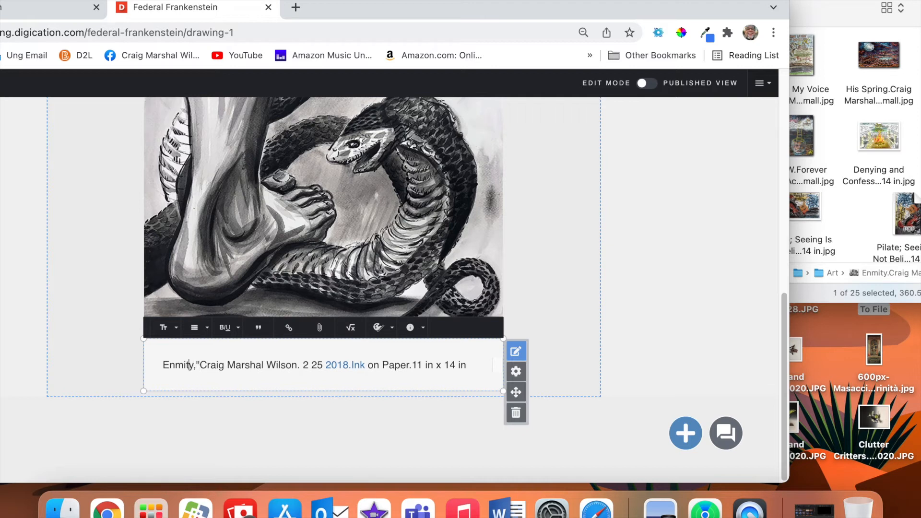
pyautogui.write('"')
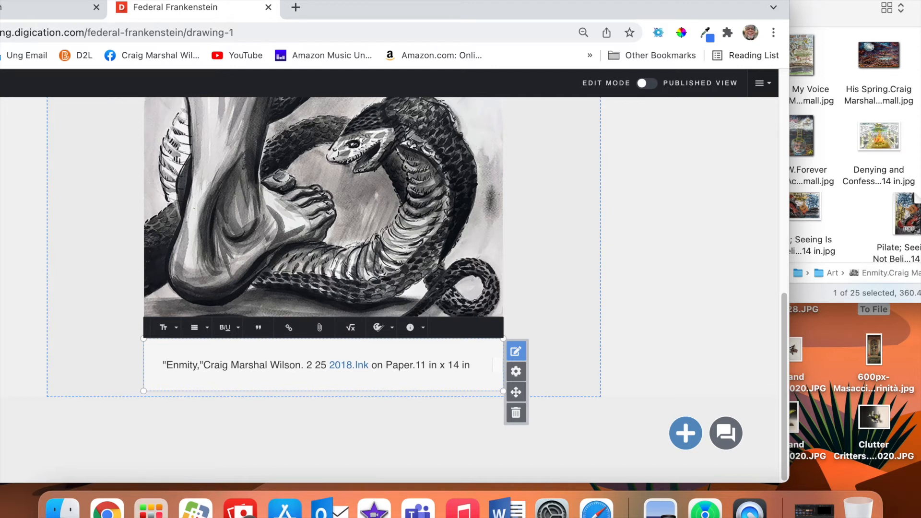
pyautogui.press('Right')
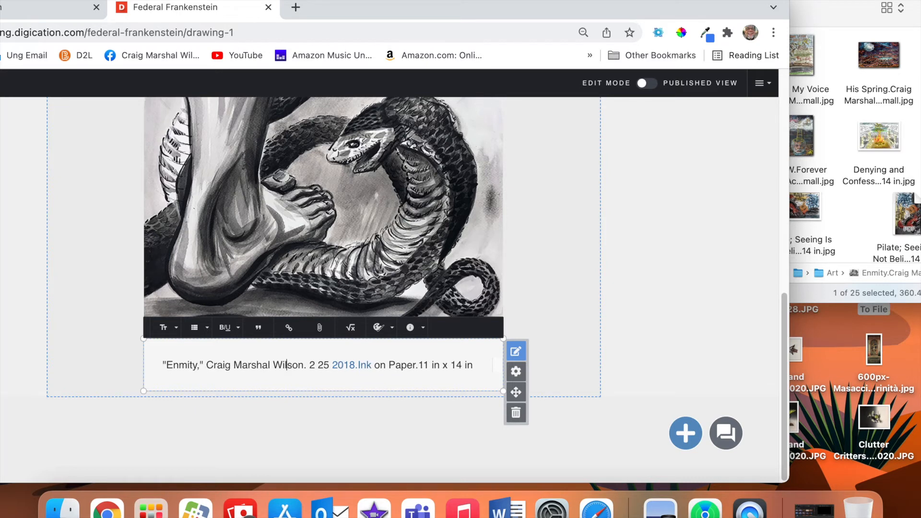
pyautogui.press('BackSpace')
pyautogui.write(',')
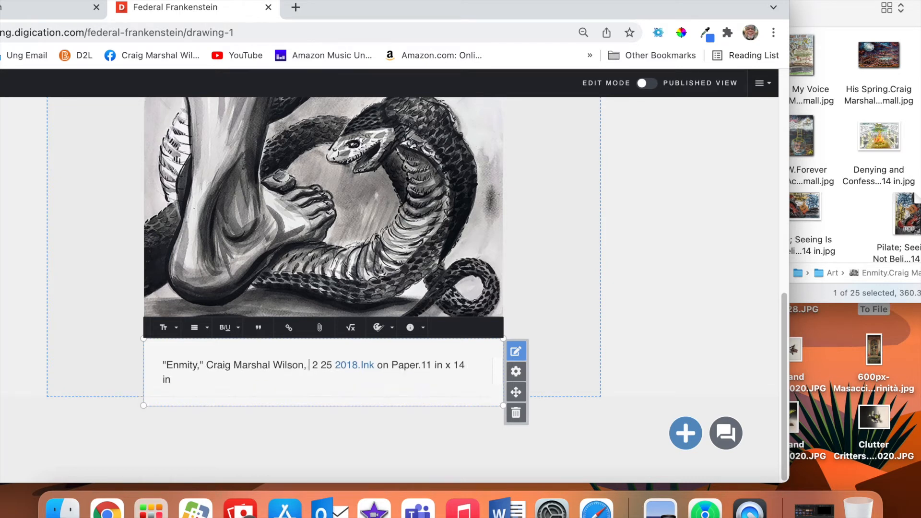
pyautogui.press('Delete')
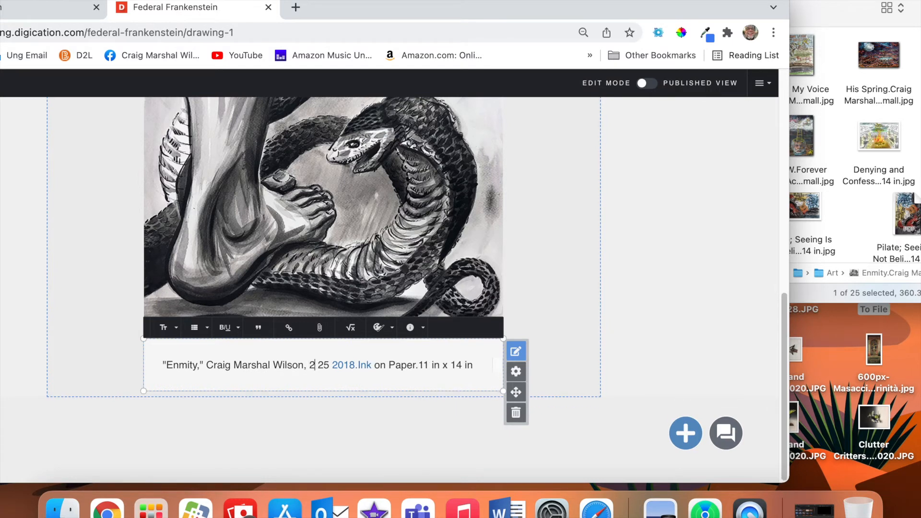
pyautogui.press('BackSpace')
pyautogui.write('.')
pyautogui.press('BackSpace')
pyautogui.press('BackSpace')
pyautogui.write(',')
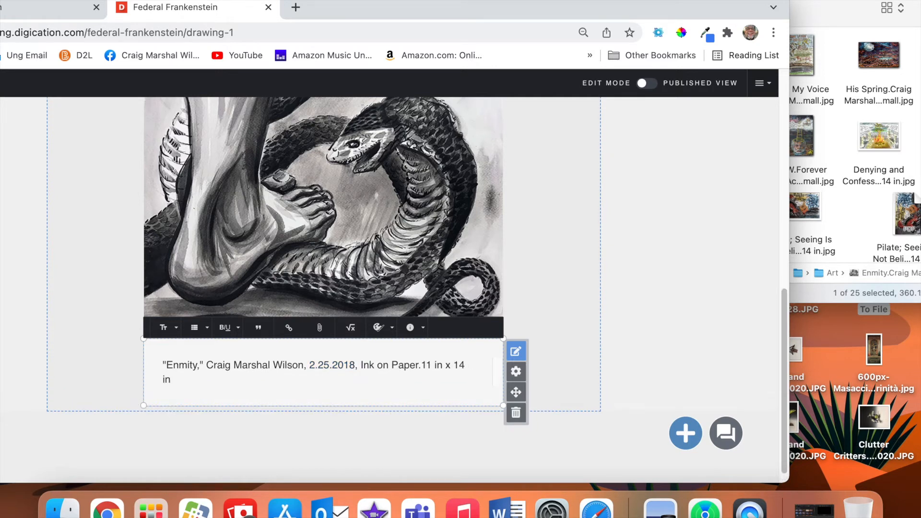
# Put a comma after Paper and periods after each 'in' for 11 in. x 14 in.
pyautogui.press('BackSpace')
pyautogui.write(',')
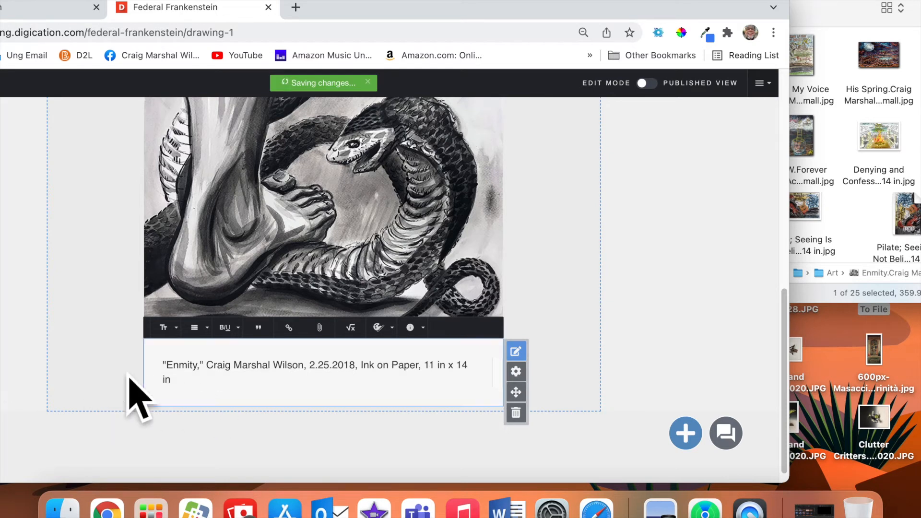
pyautogui.click(449, 369)
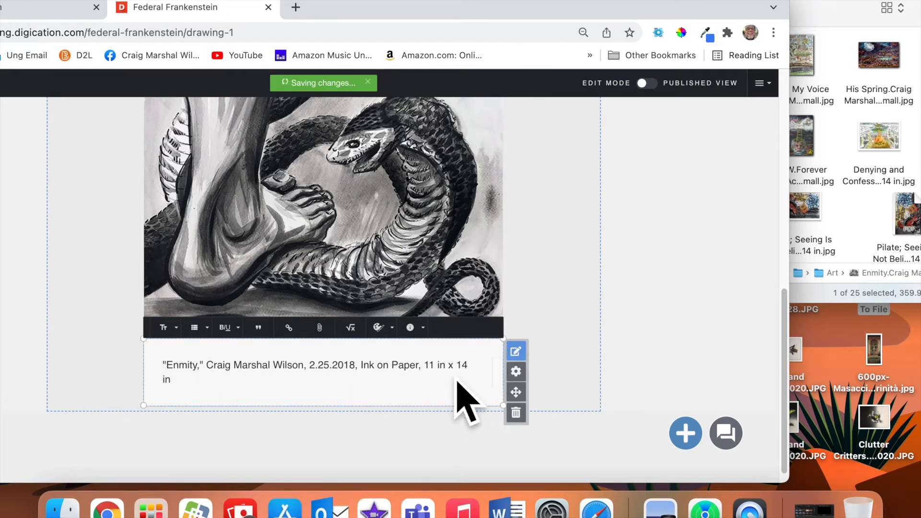
pyautogui.write('.')
pyautogui.click(183, 393)
pyautogui.write('.')
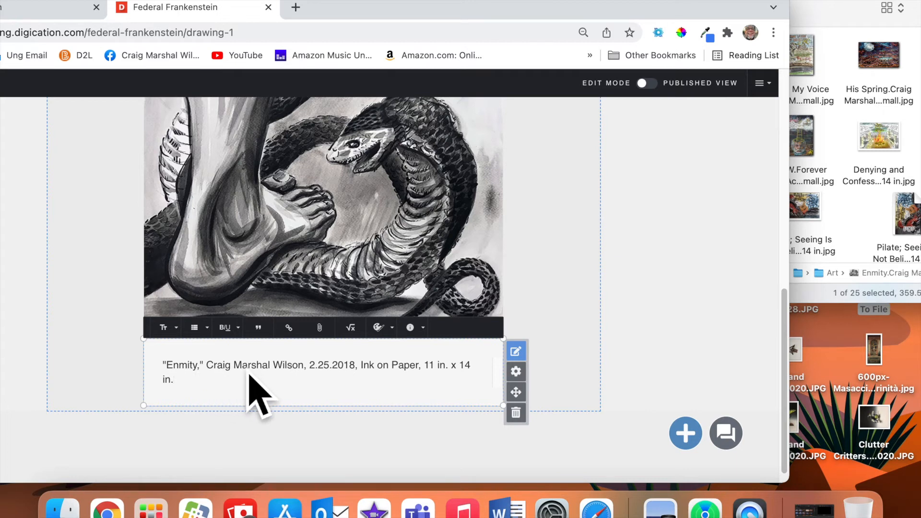
# Italicize the title Enmity and delete its surrounding quotation marks.
pyautogui.click(212, 374)
pyautogui.moveTo(201, 373); pyautogui.dragTo(167, 379)
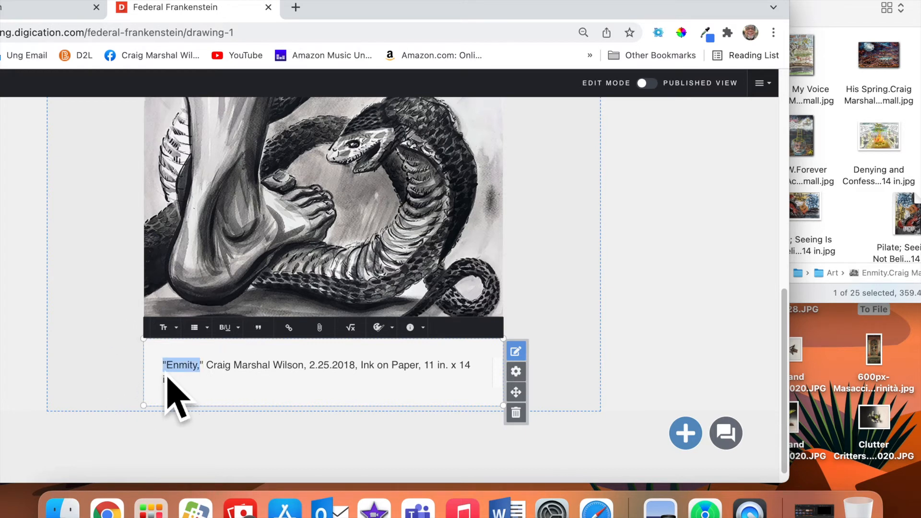
pyautogui.click(234, 328)
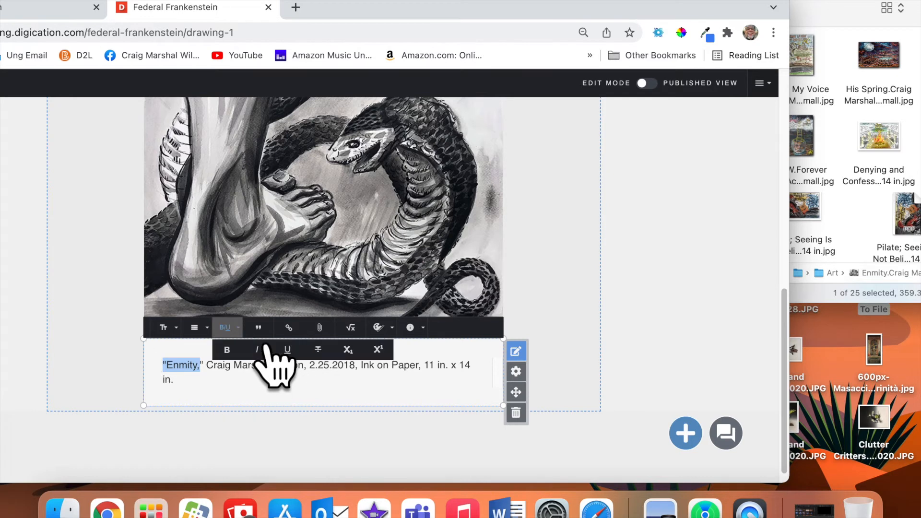
pyautogui.click(258, 349)
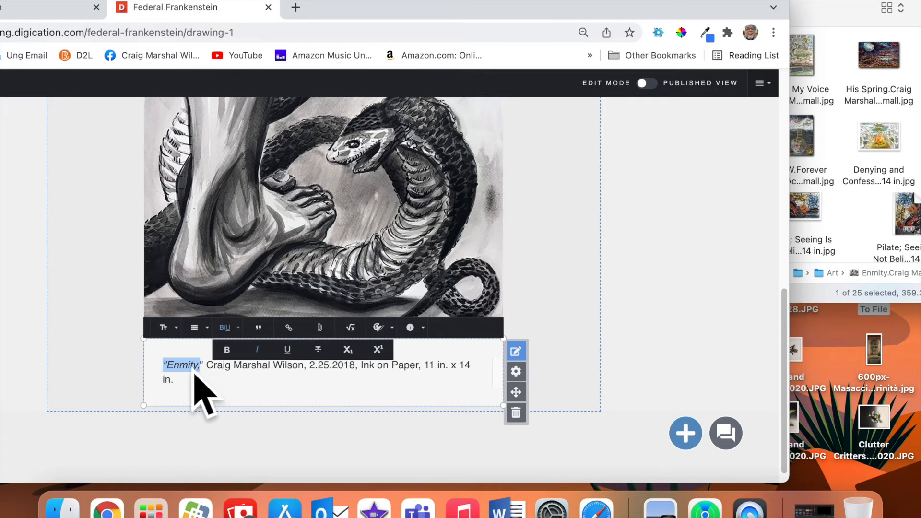
pyautogui.click(178, 375)
pyautogui.press('BackSpace')
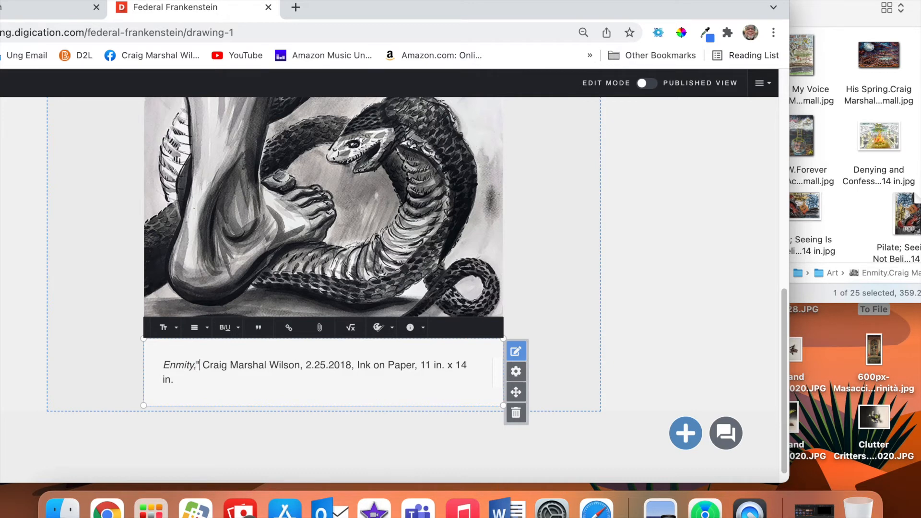
pyautogui.press('BackSpace')
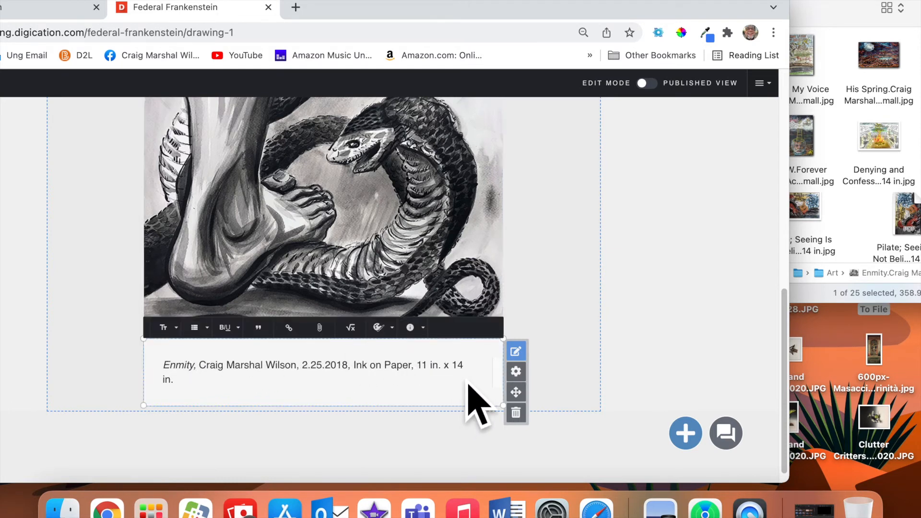
# Italicize Enter Wind in its caption and remove both quotation marks around it.
pyautogui.scroll(3, 475, 403)
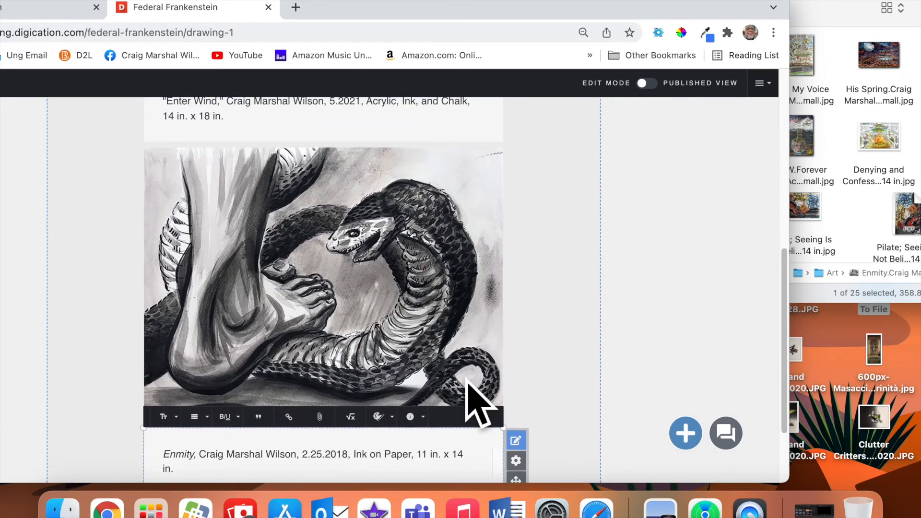
pyautogui.scroll(-2, 475, 403)
pyautogui.scroll(5, 475, 402)
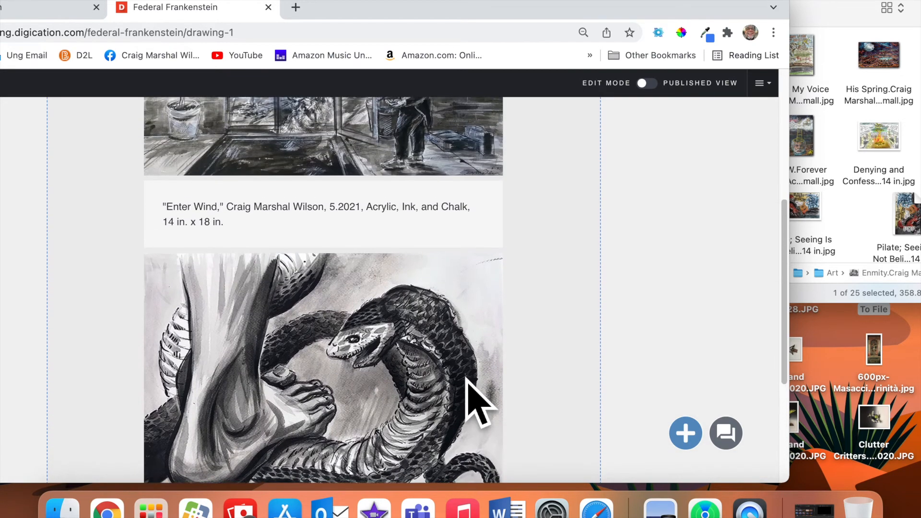
pyautogui.scroll(2, 475, 402)
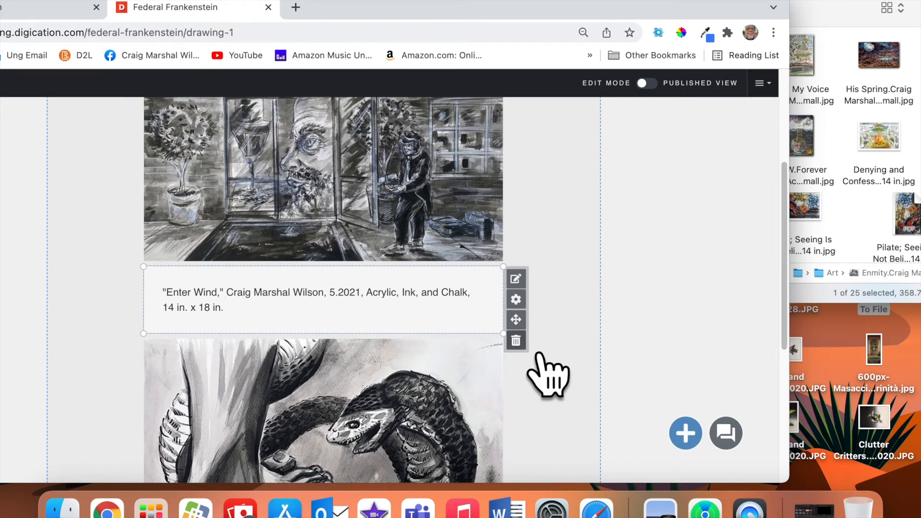
pyautogui.click(515, 278)
pyautogui.click(217, 292)
pyautogui.click(223, 293)
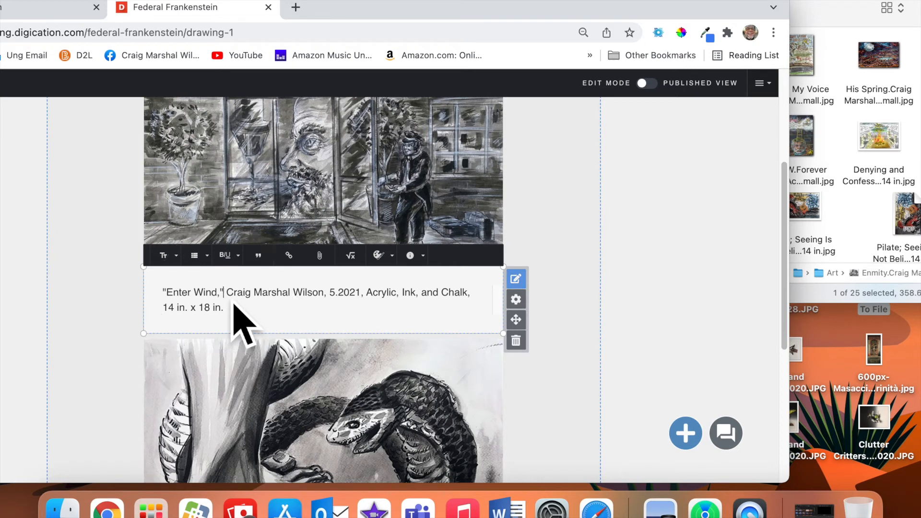
pyautogui.press('BackSpace')
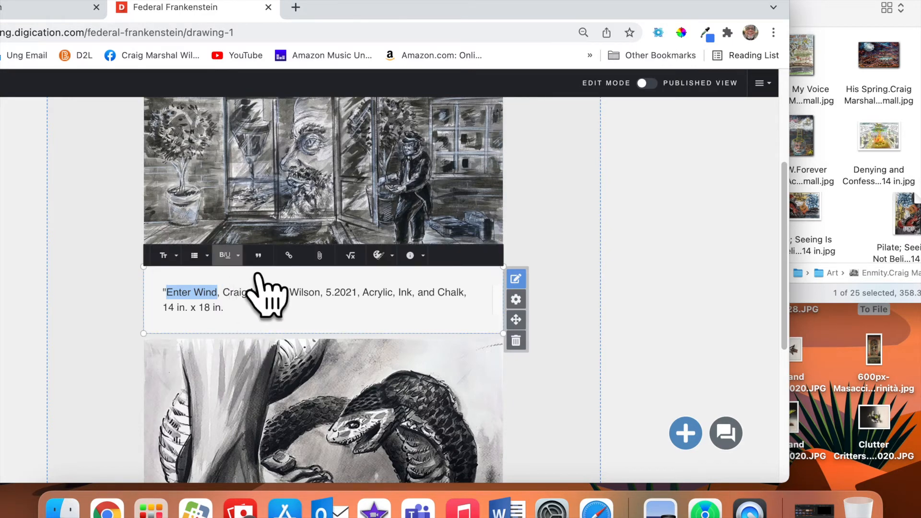
pyautogui.click(235, 255)
pyautogui.click(260, 275)
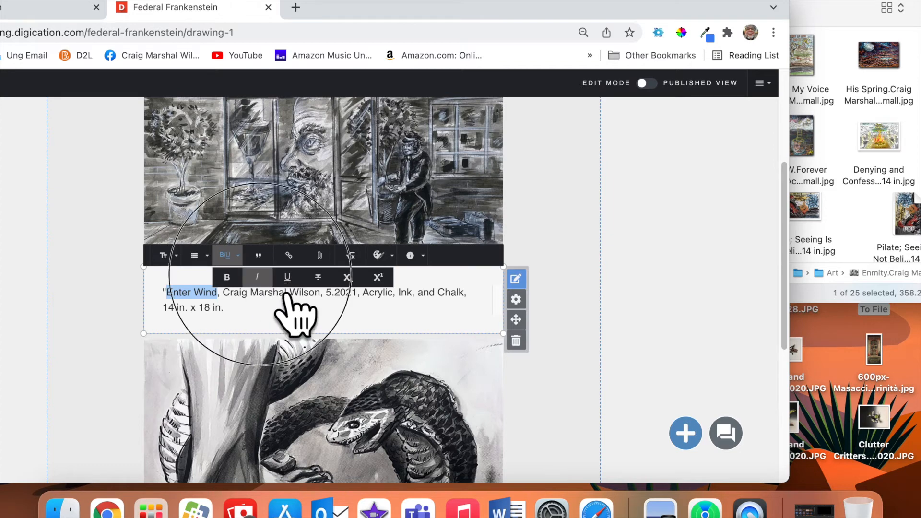
pyautogui.click(166, 294)
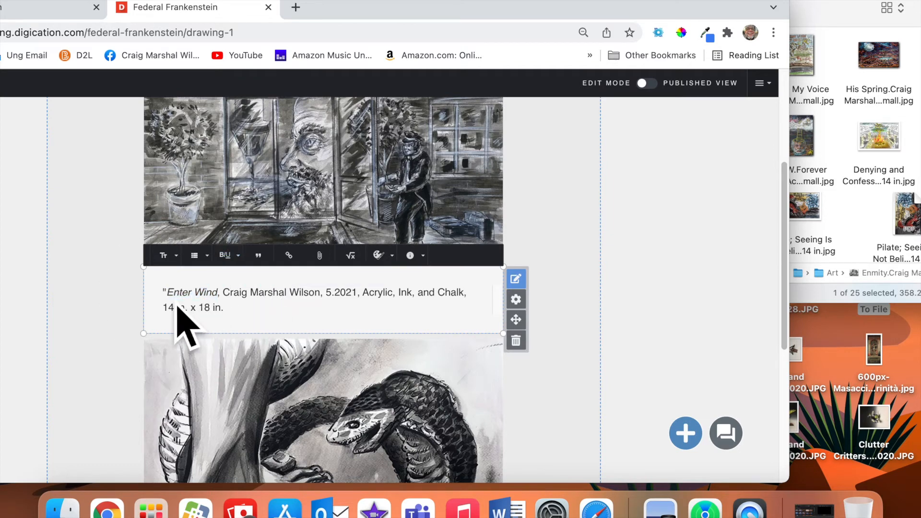
pyautogui.press('BackSpace')
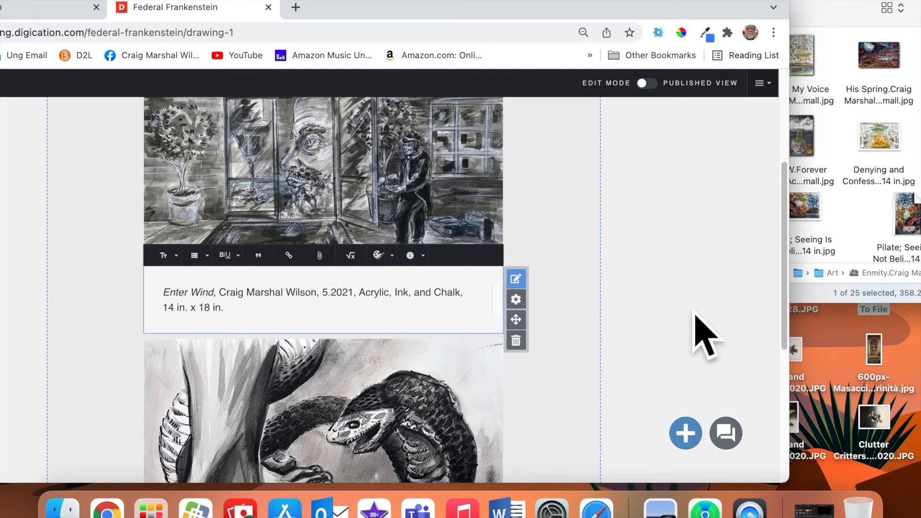
pyautogui.click(704, 335)
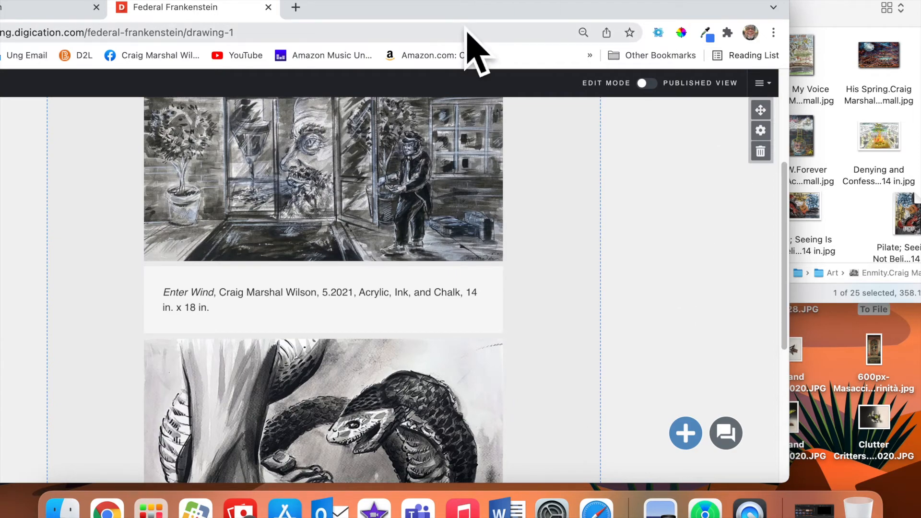
pyautogui.moveTo(459, 3); pyautogui.dragTo(643, 4)
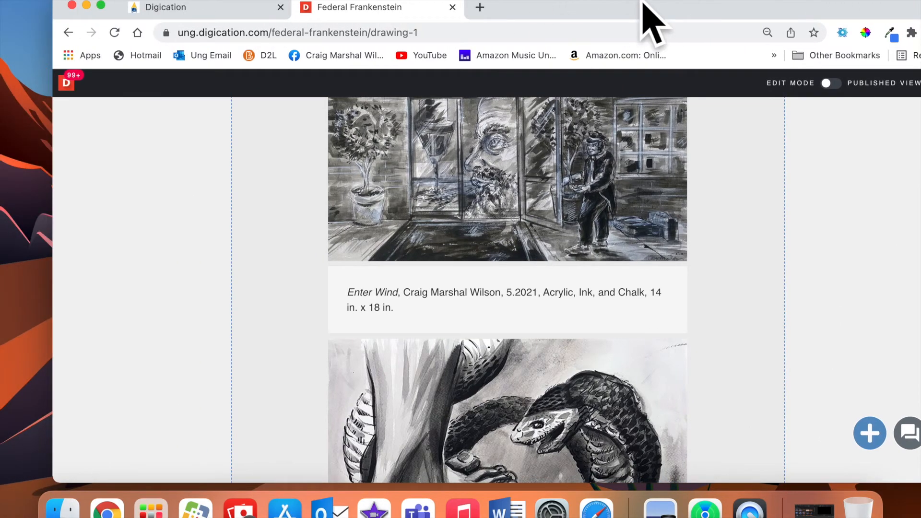
# Switch the browser to full screen and publish the Drawing 1 page's saved Enter Wind and Enmity captions.
pyautogui.click(101, 4)
pyautogui.scroll(5, 473, 154)
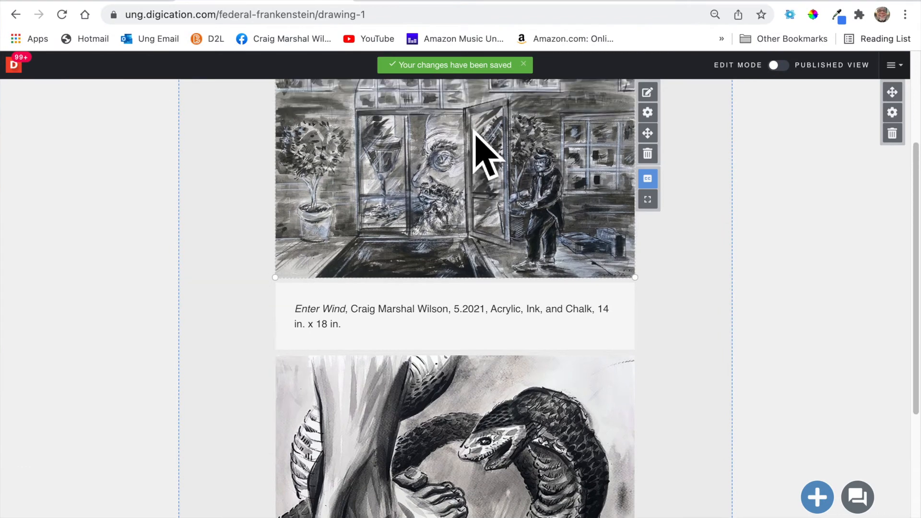
pyautogui.click(529, 90)
pyautogui.moveTo(556, 155)
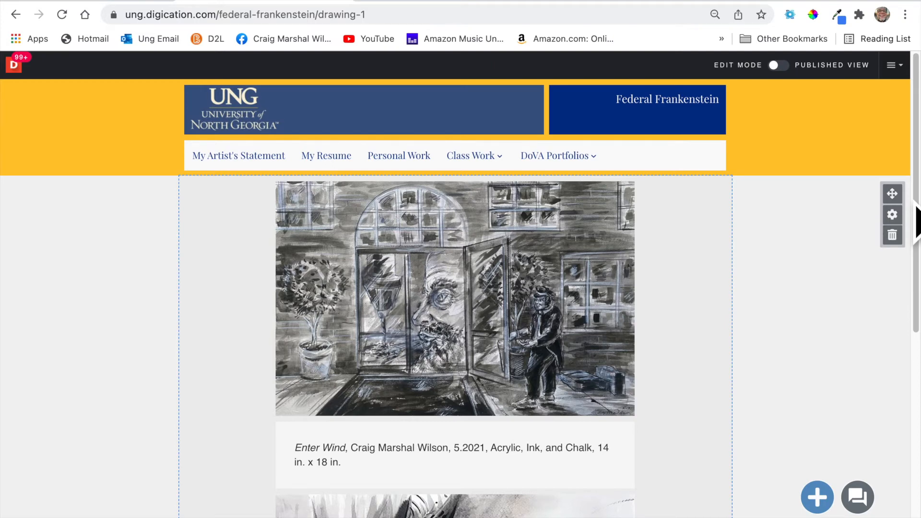
pyautogui.scroll(-8, 590, 376)
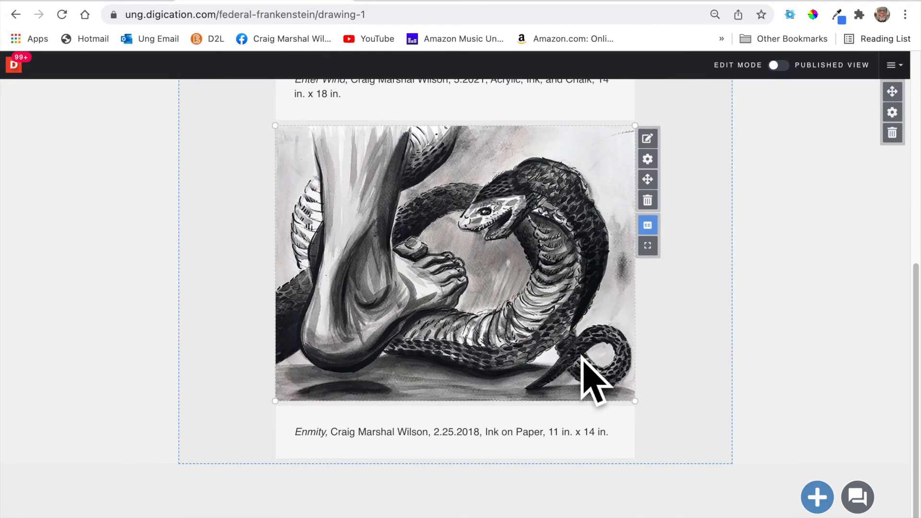
pyautogui.scroll(8, 583, 359)
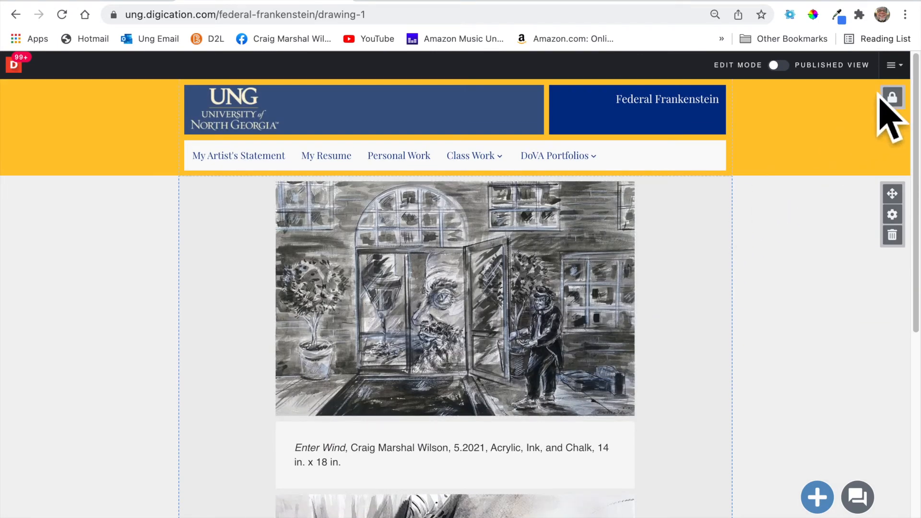
# Publish the Drawing 1 page from the page options menu.
pyautogui.click(895, 65)
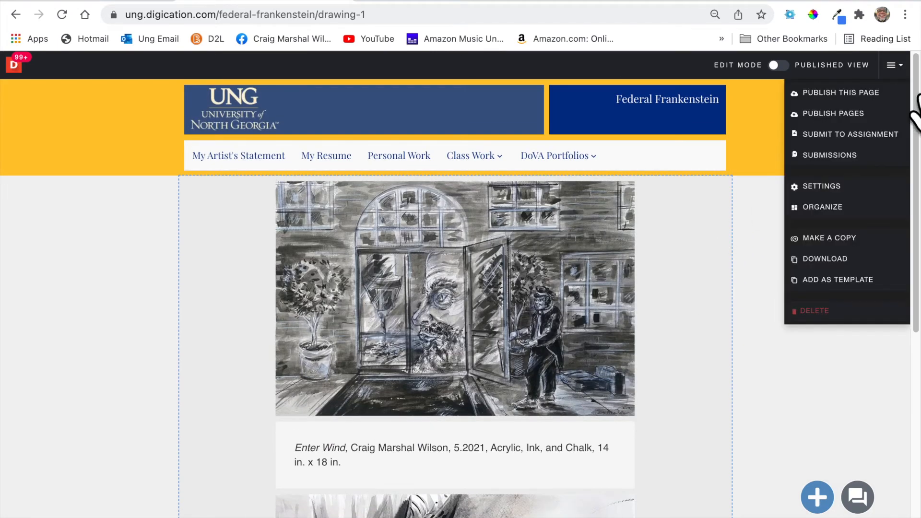
pyautogui.click(883, 92)
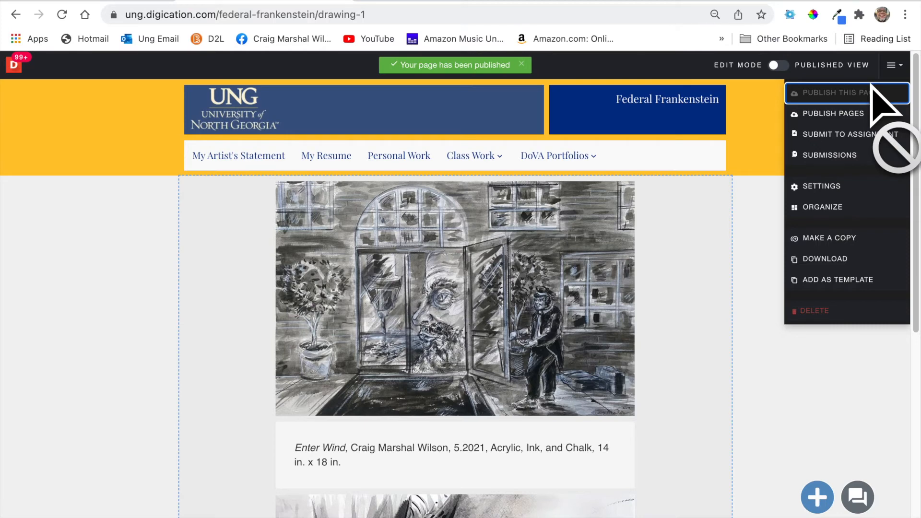
pyautogui.click(917, 105)
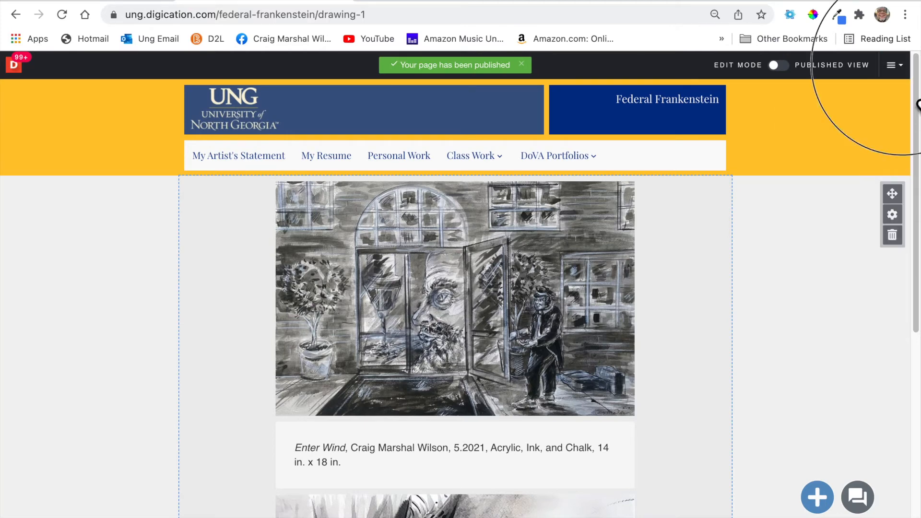
# Publish all the checked portfolio pages, including the former drafts.
pyautogui.click(894, 66)
pyautogui.click(872, 115)
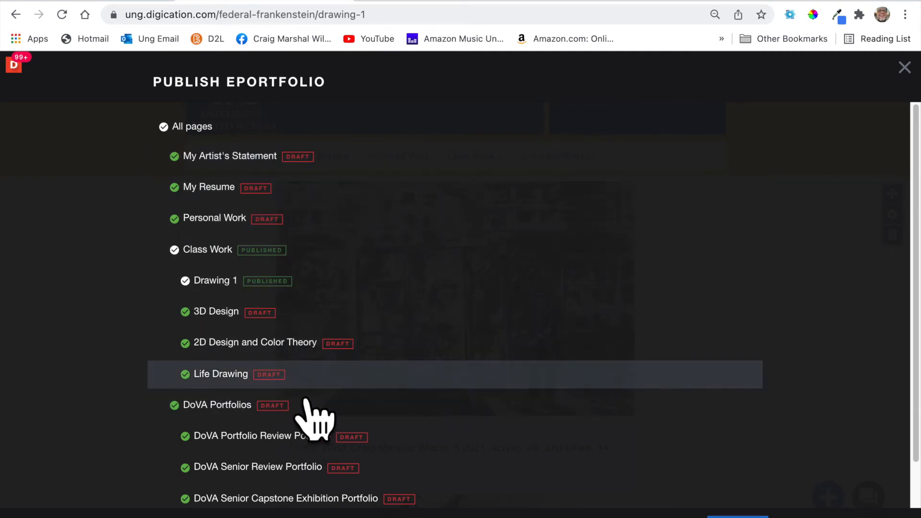
pyautogui.click(738, 517)
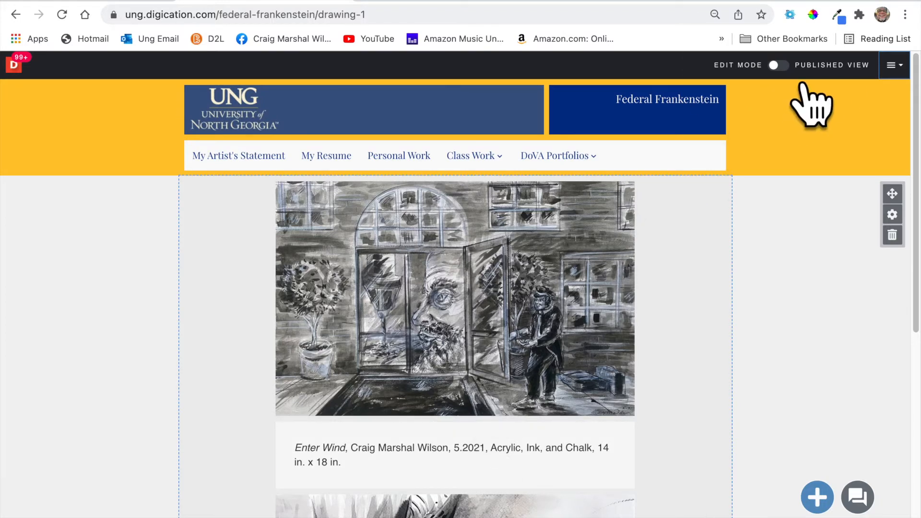
# Switch Drawing 1 to Published View and scroll through its captioned drawings.
pyautogui.click(780, 65)
pyautogui.scroll(-3, 797, 309)
pyautogui.scroll(-3, 798, 303)
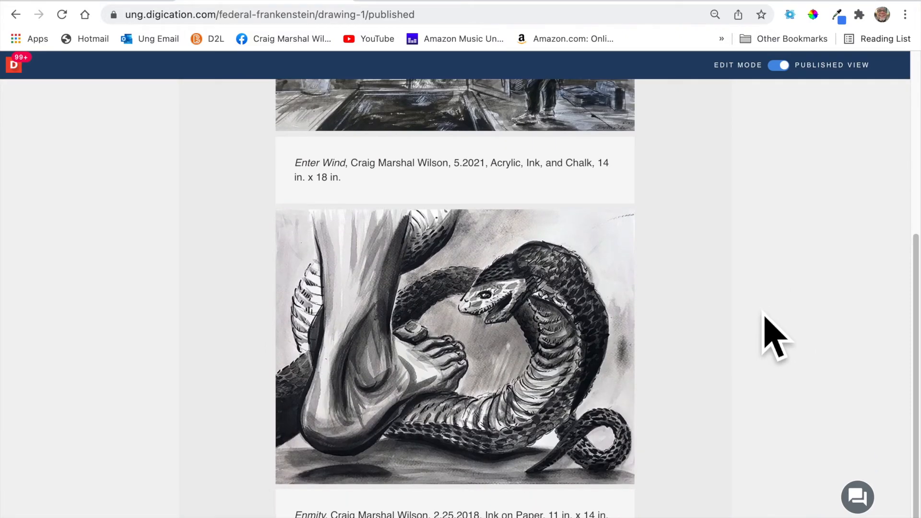
pyautogui.scroll(5, 768, 334)
pyautogui.scroll(-1, 623, 312)
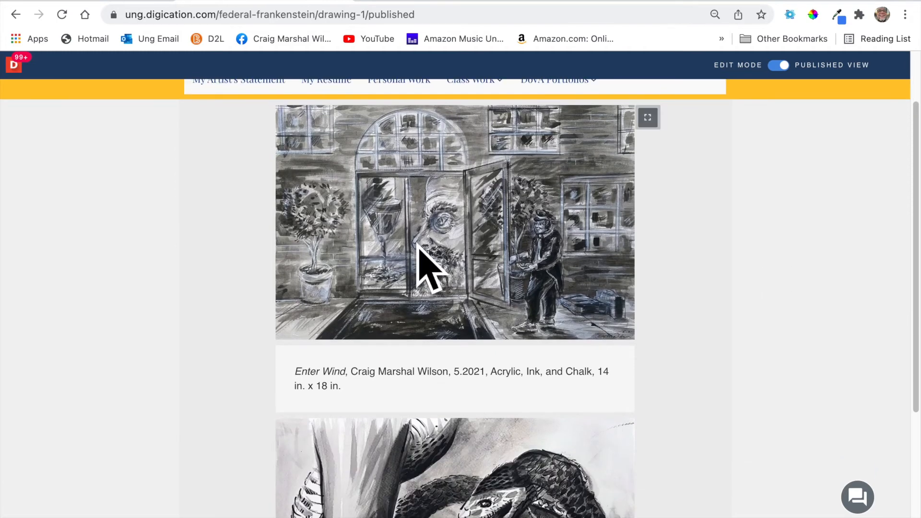
# View the Enter Wind drawing full screen, close it, then go to the 3D Design page.
pyautogui.click(647, 118)
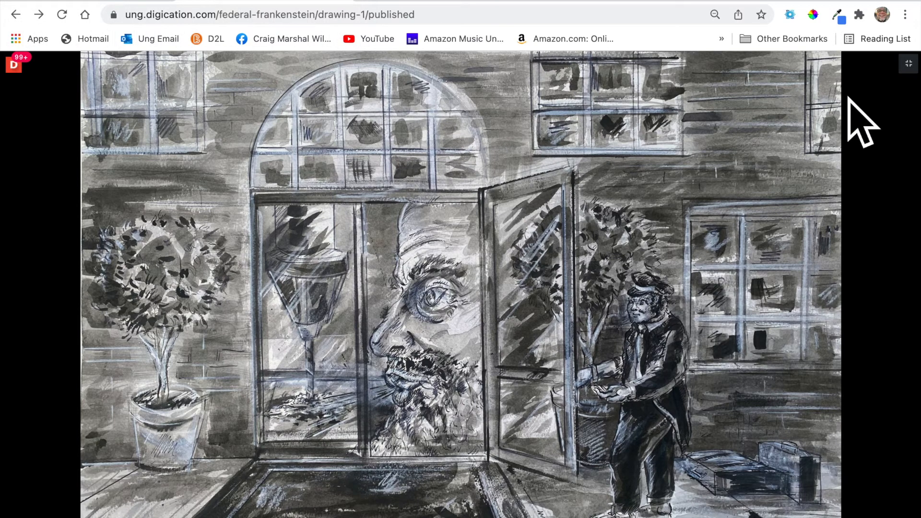
pyautogui.click(908, 63)
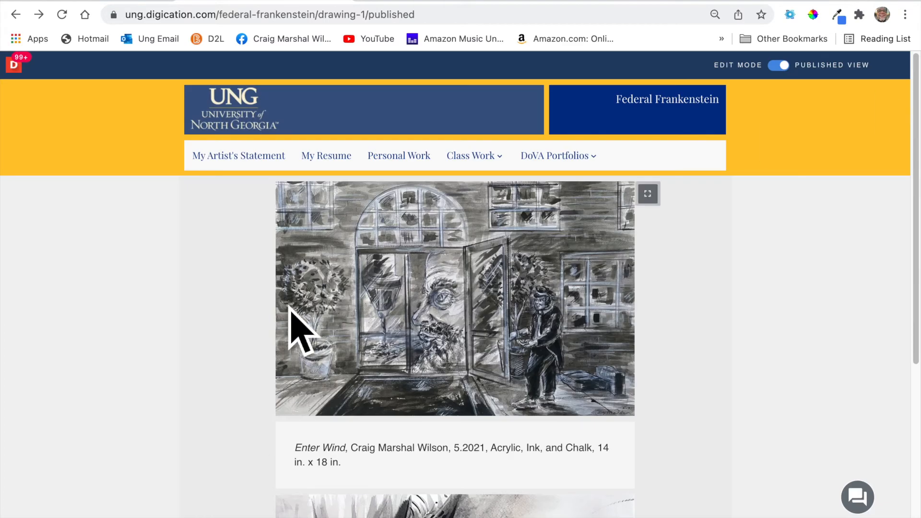
pyautogui.scroll(-6, 290, 329)
pyautogui.scroll(5, 291, 316)
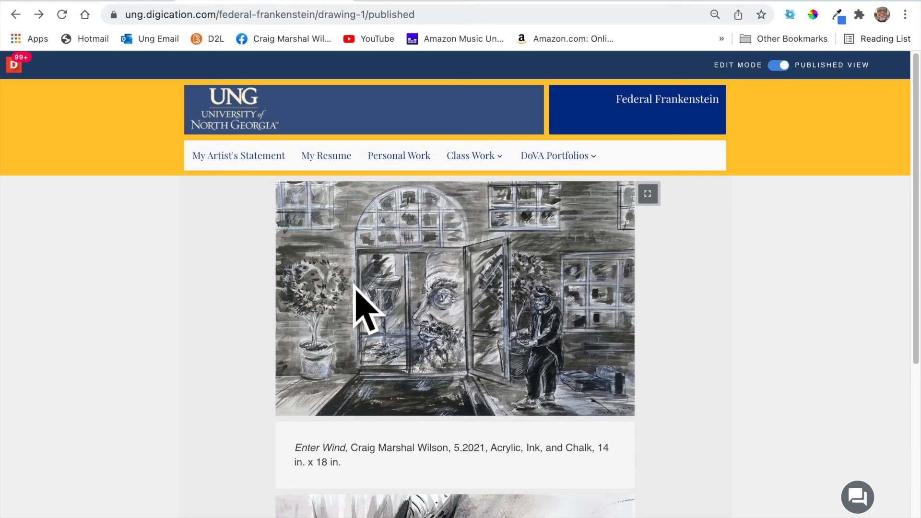
pyautogui.moveTo(508, 168)
pyautogui.click(494, 220)
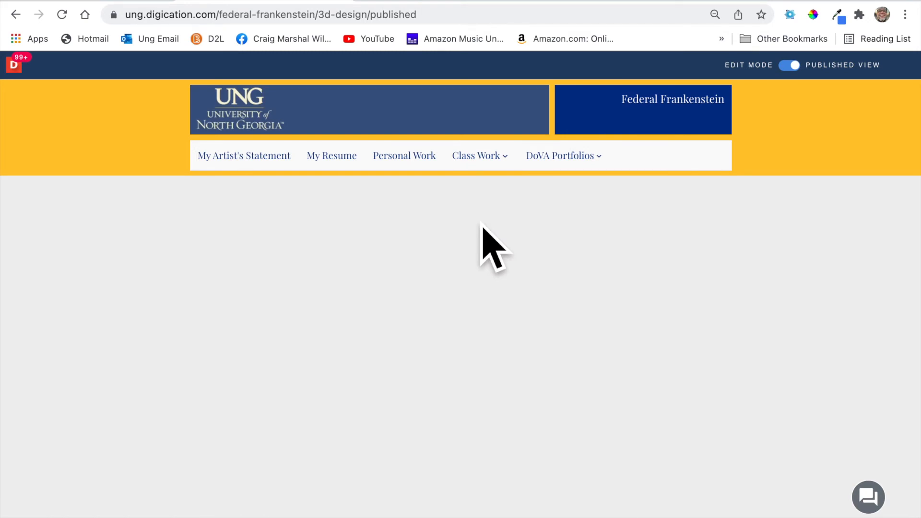
# Put the 3D Design page into Edit Mode, choose Upload File, and exit full screen.
pyautogui.moveTo(488, 181)
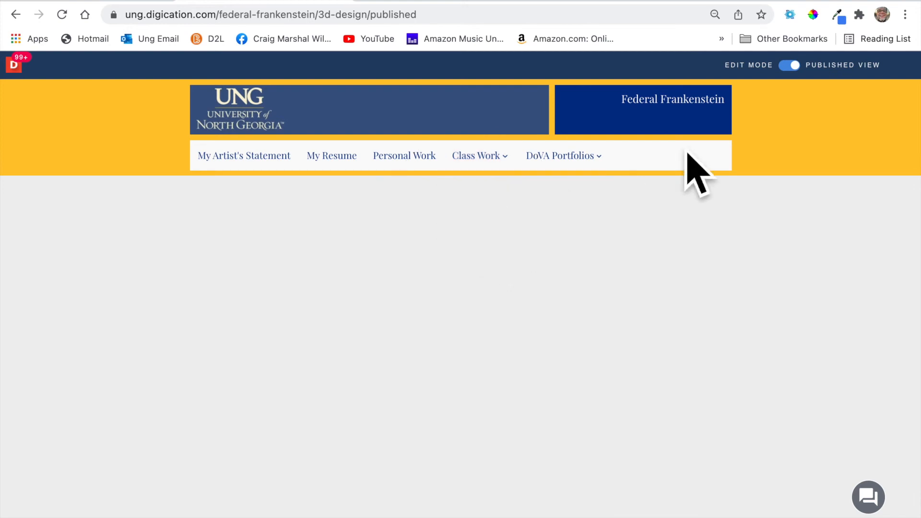
pyautogui.click(820, 68)
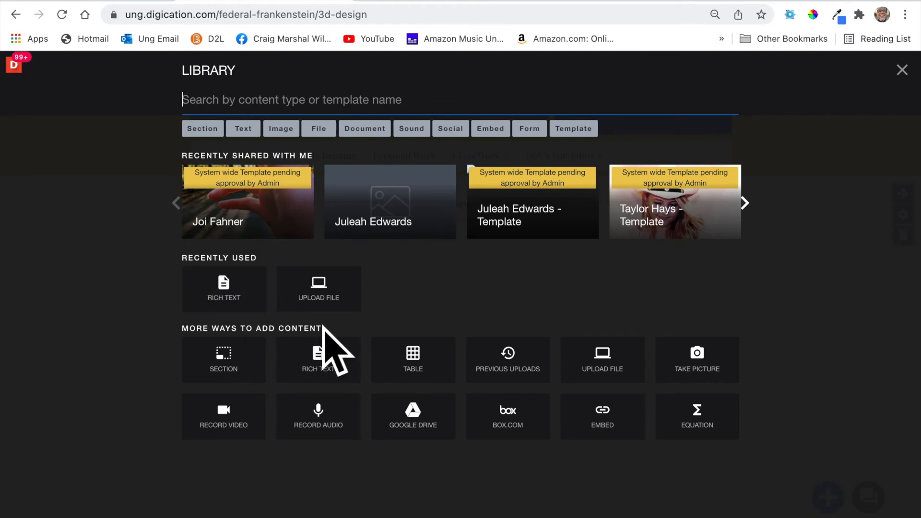
pyautogui.click(333, 302)
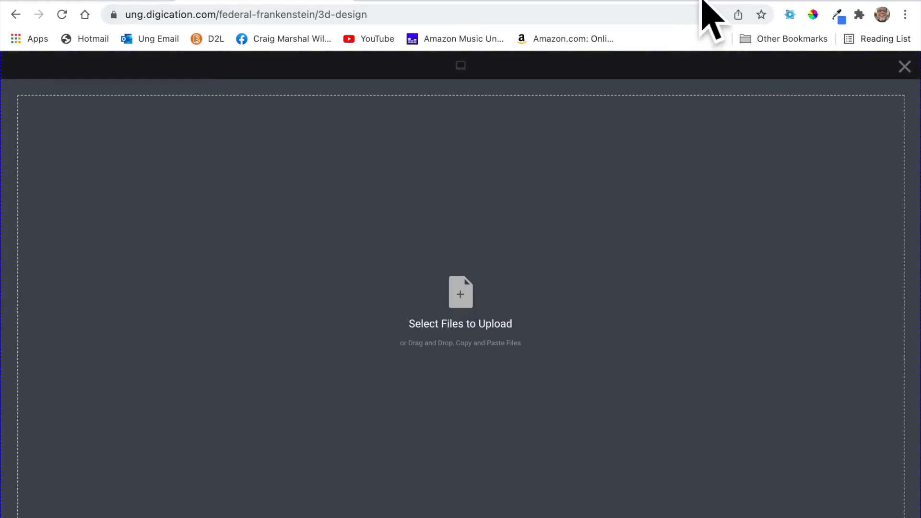
pyautogui.moveTo(30, 1)
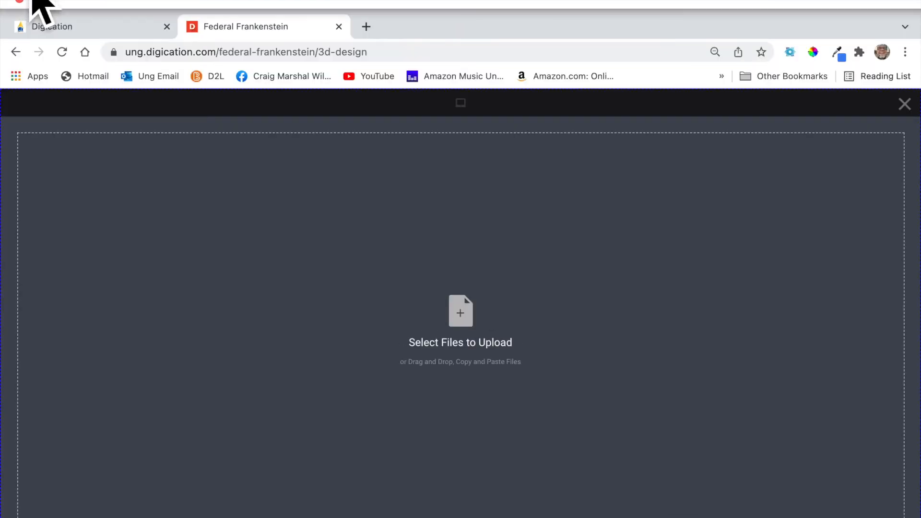
pyautogui.click(48, 1)
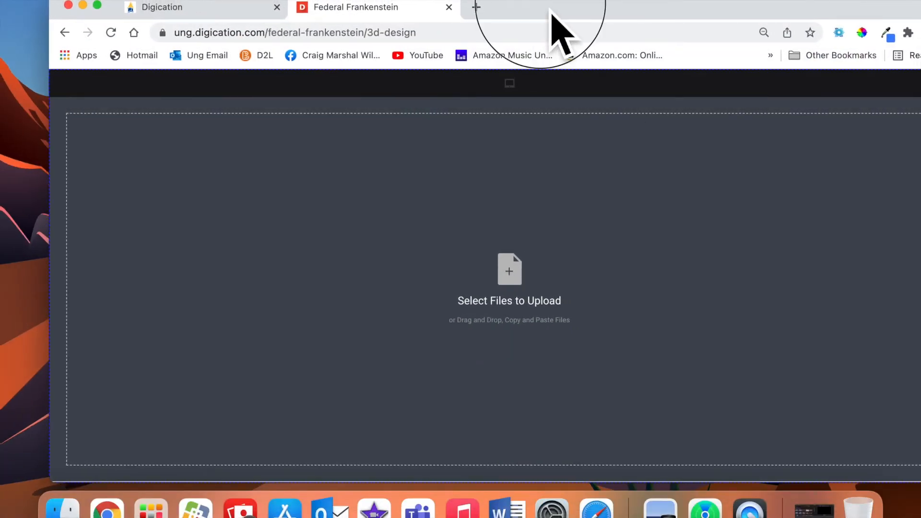
# Drag the Line and Symmetry sculpture photo from the desktop into the upload area and upload it.
pyautogui.moveTo(548, 11); pyautogui.dragTo(58, 12)
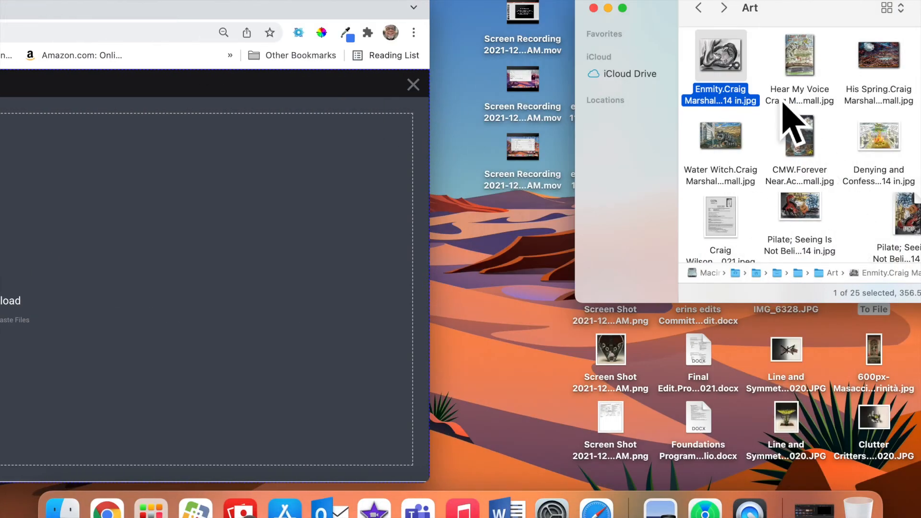
pyautogui.click(594, 8)
pyautogui.moveTo(793, 441); pyautogui.dragTo(128, 253)
pyautogui.moveTo(173, 11); pyautogui.dragTo(635, 5)
pyautogui.click(855, 466)
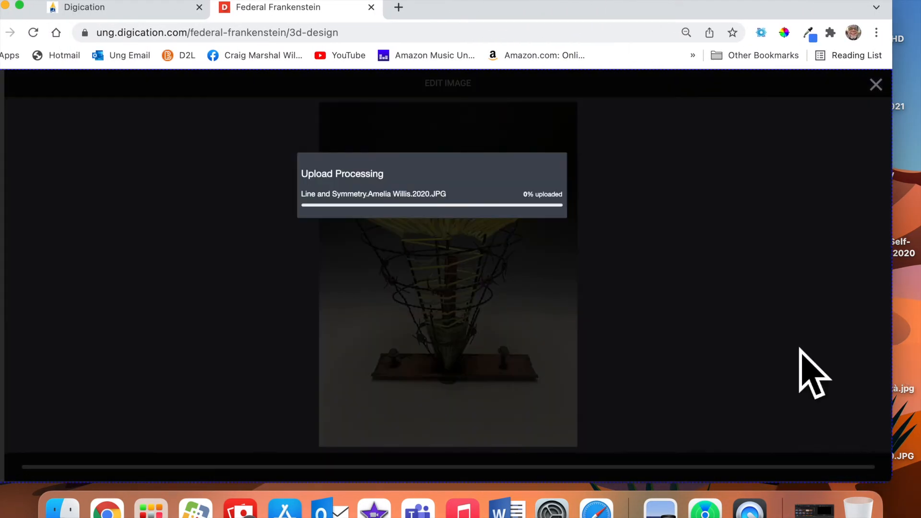
pyautogui.moveTo(685, 20); pyautogui.dragTo(421, 7)
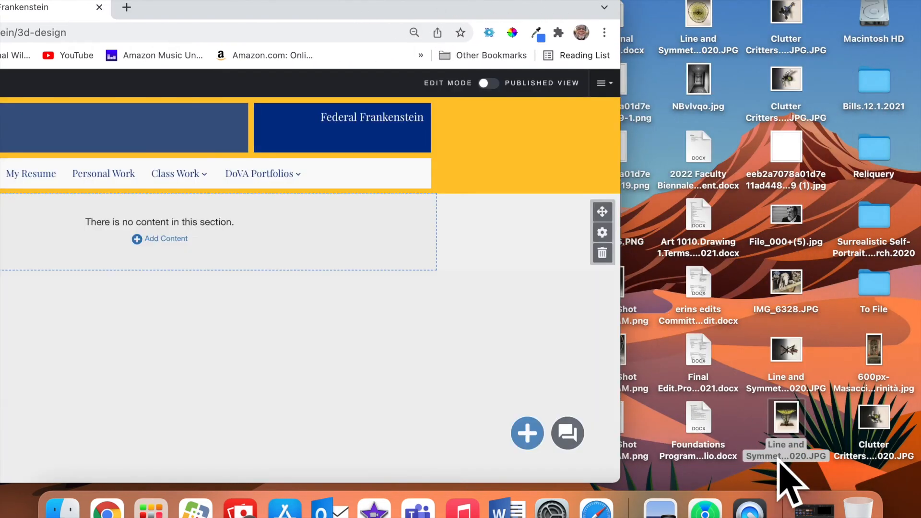
pyautogui.click(781, 466)
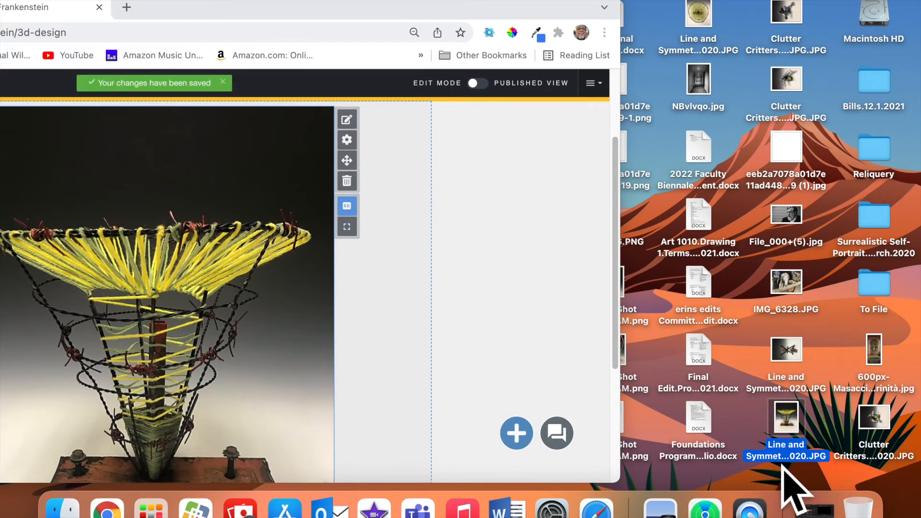
pyautogui.click(783, 466)
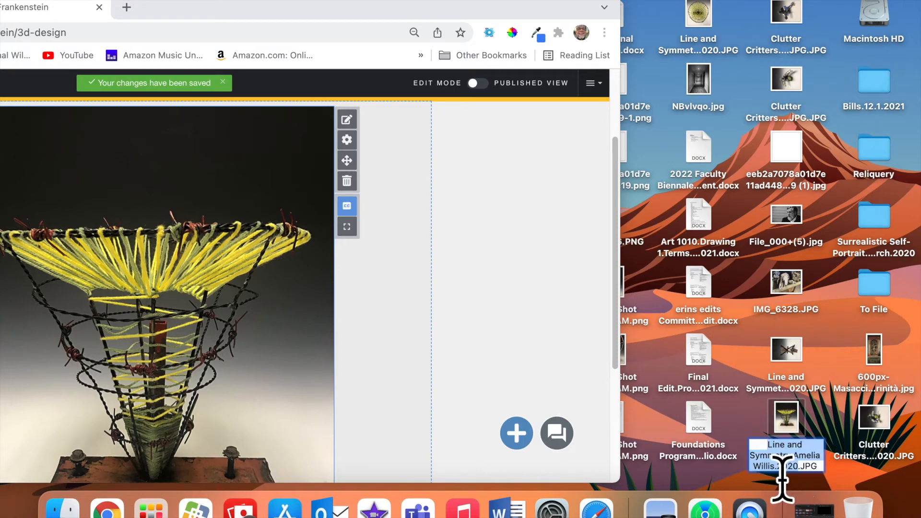
pyautogui.moveTo(253, 16); pyautogui.dragTo(498, 14)
pyautogui.scroll(-5, 555, 264)
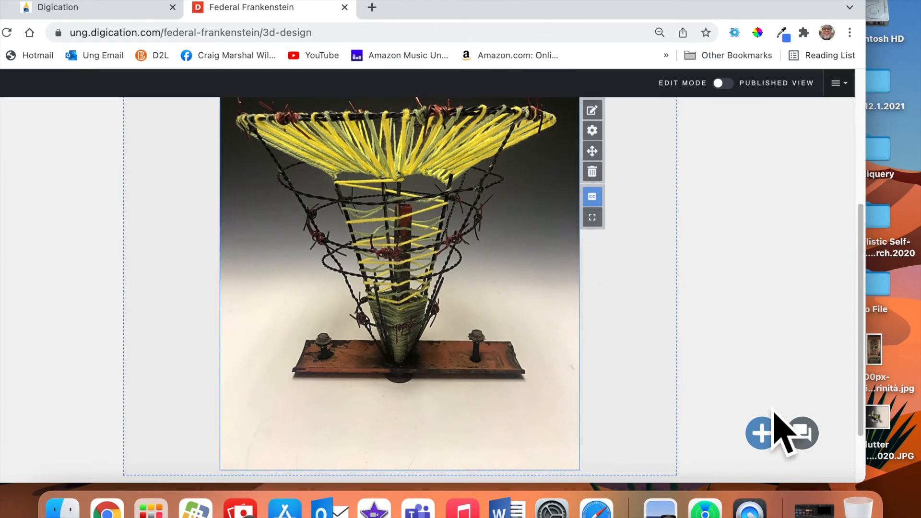
# Add a Rich Text block below the photo and paste the sculpture's title, artist and year.
pyautogui.click(762, 434)
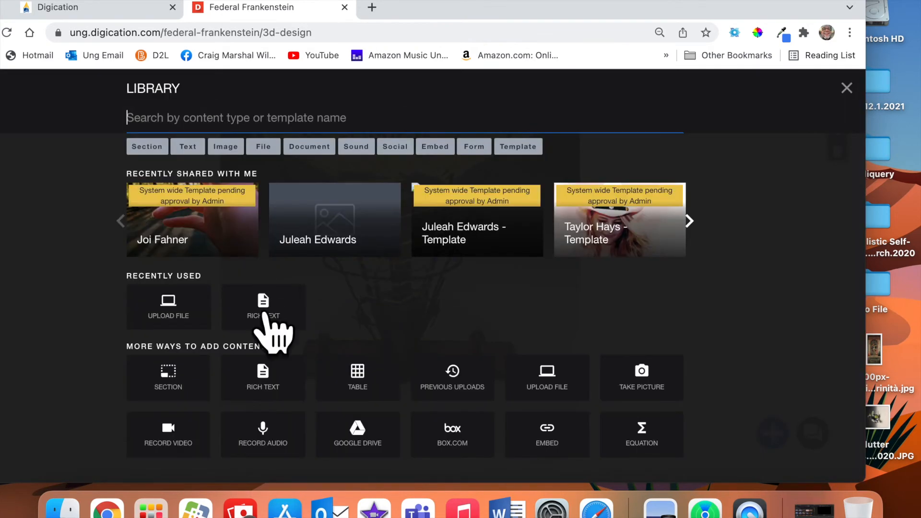
pyautogui.click(283, 355)
pyautogui.scroll(-4, 390, 380)
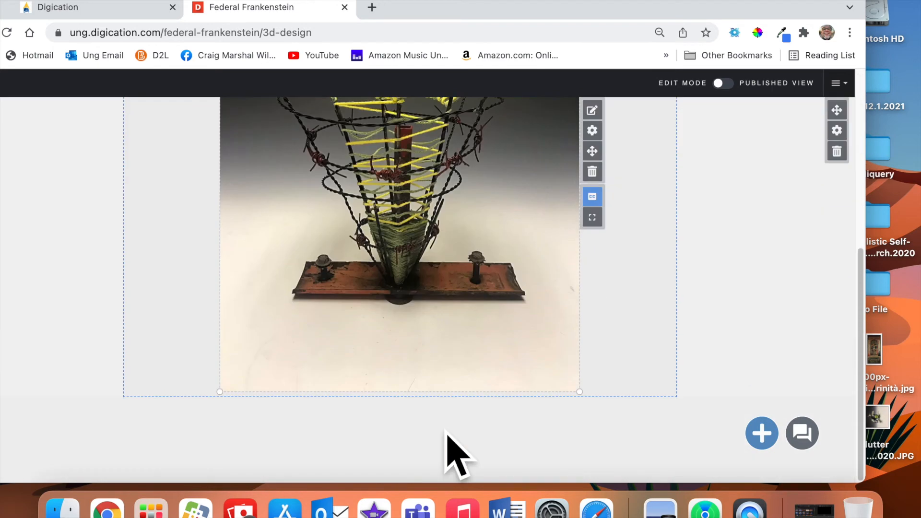
pyautogui.scroll(-2, 494, 446)
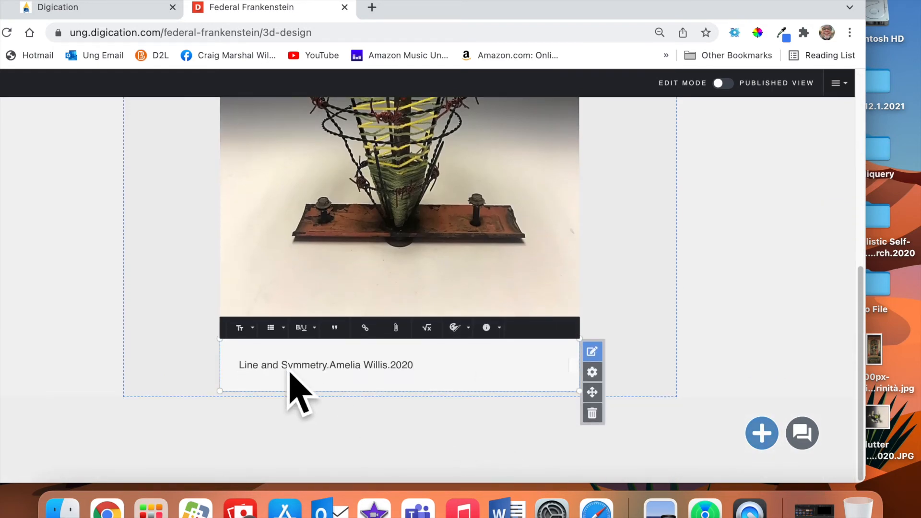
# Italicize 'Line and Symmetry' and replace the periods after the title and artist with commas.
pyautogui.click(334, 378)
pyautogui.moveTo(335, 378); pyautogui.dragTo(223, 378)
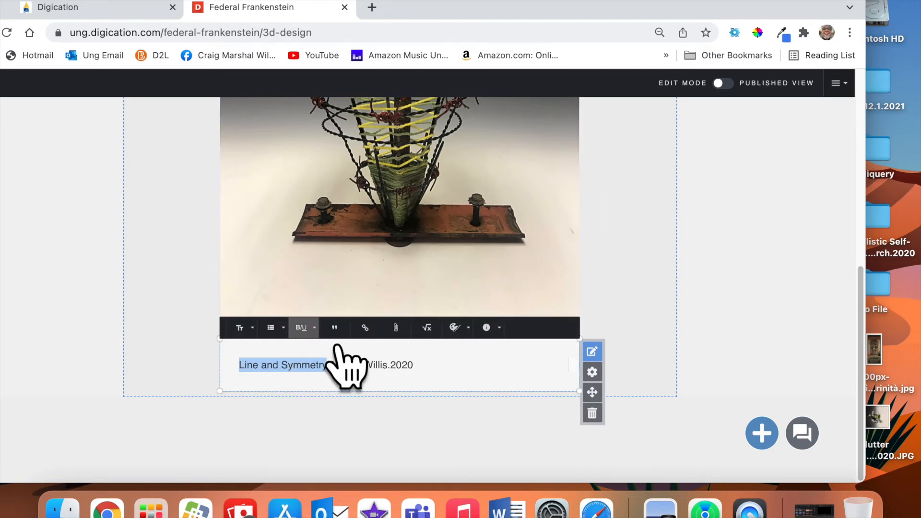
pyautogui.click(302, 327)
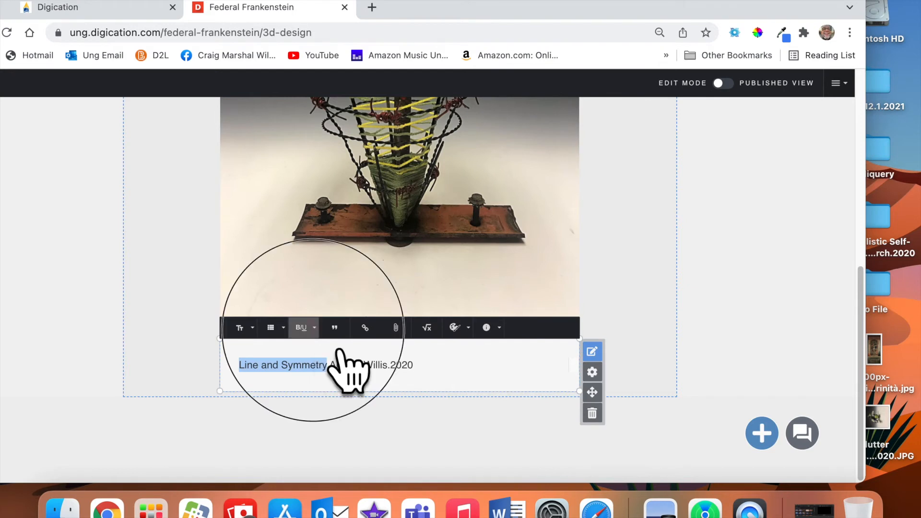
pyautogui.click(334, 350)
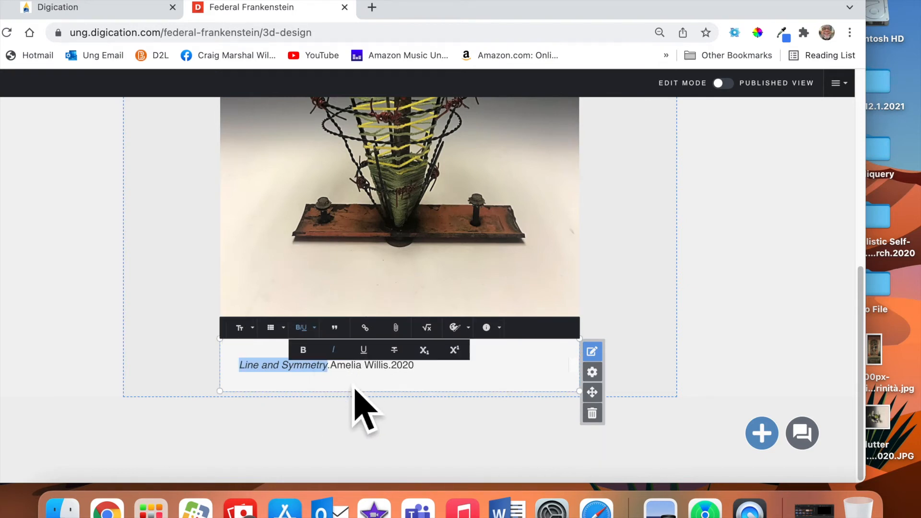
pyautogui.press('Right')
pyautogui.press('Delete')
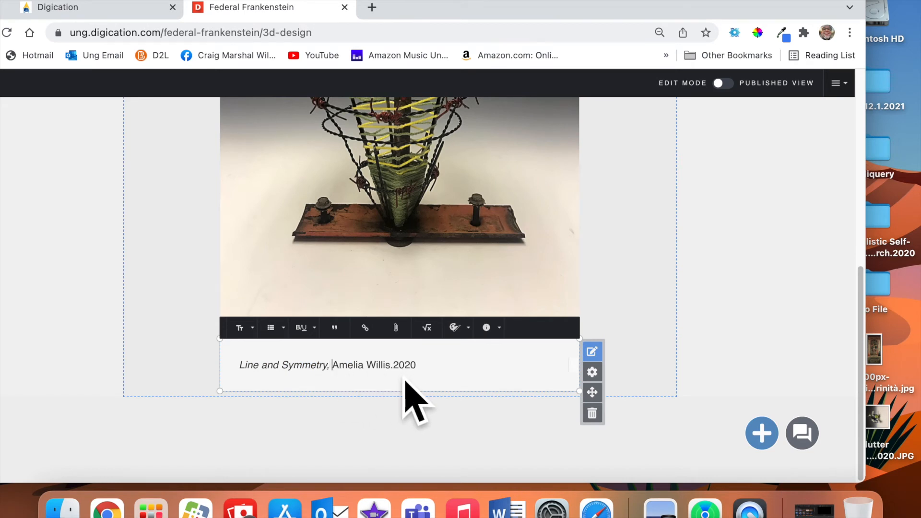
pyautogui.hotkey('alt', 'Right')
pyautogui.hotkey('alt', 'Right')
pyautogui.press('Delete')
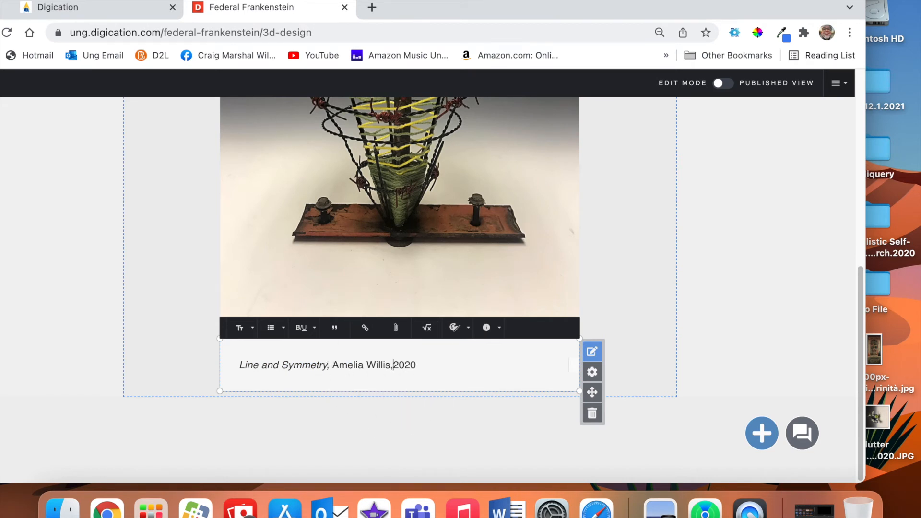
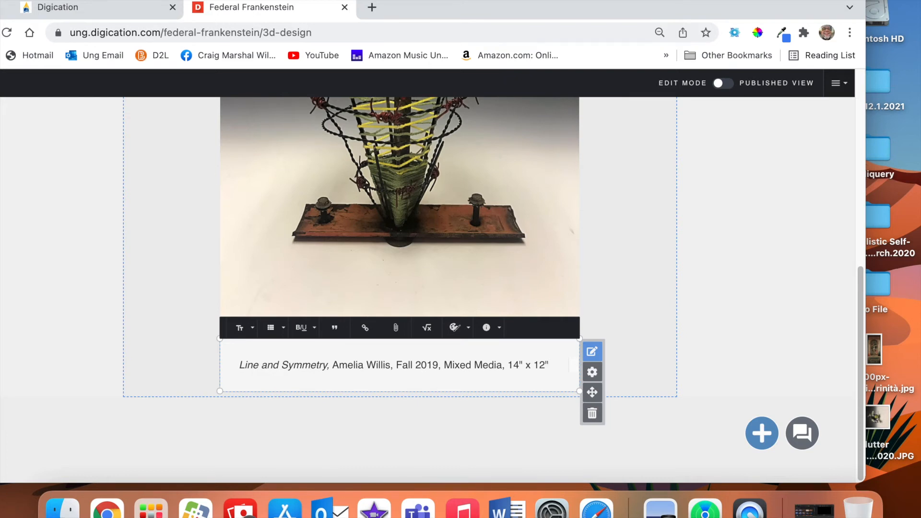
# Change the cone sculpture caption's dimensions to 14" x 12" x 14" and save it.
pyautogui.write('x 12"')
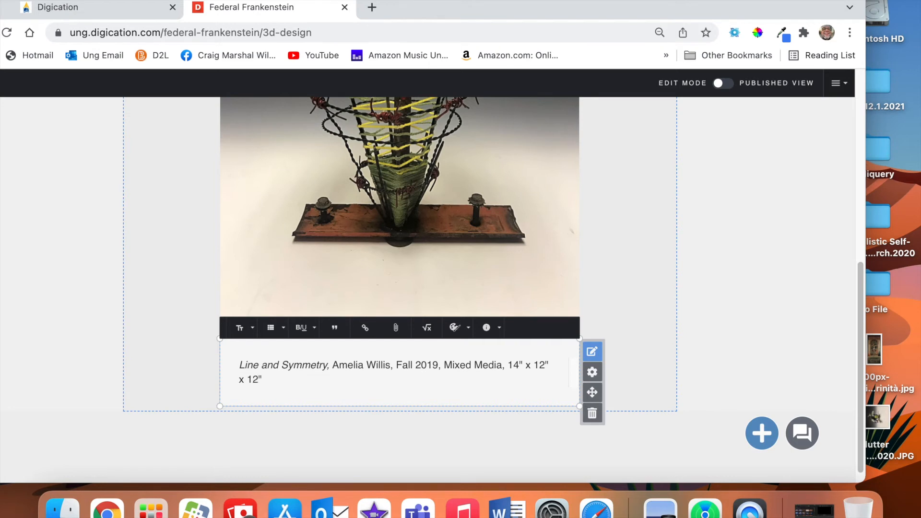
pyautogui.scroll(4, 518, 360)
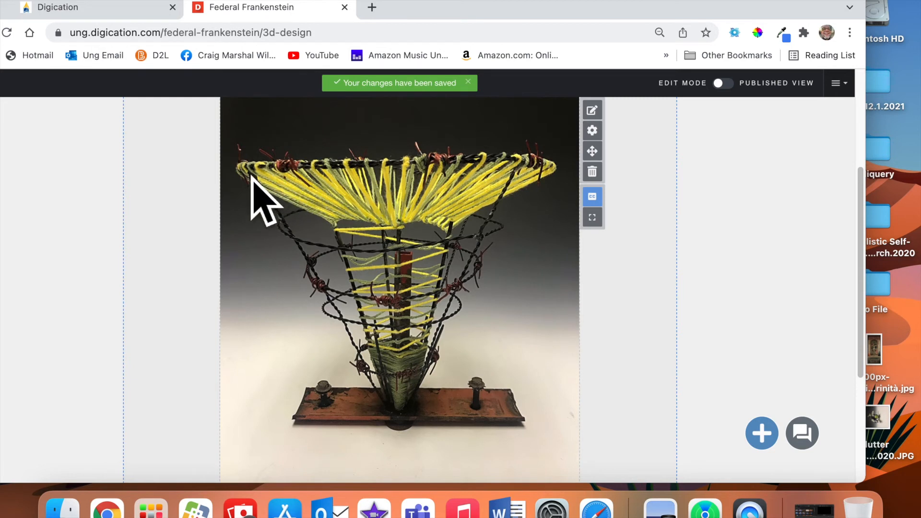
pyautogui.scroll(-5, 354, 195)
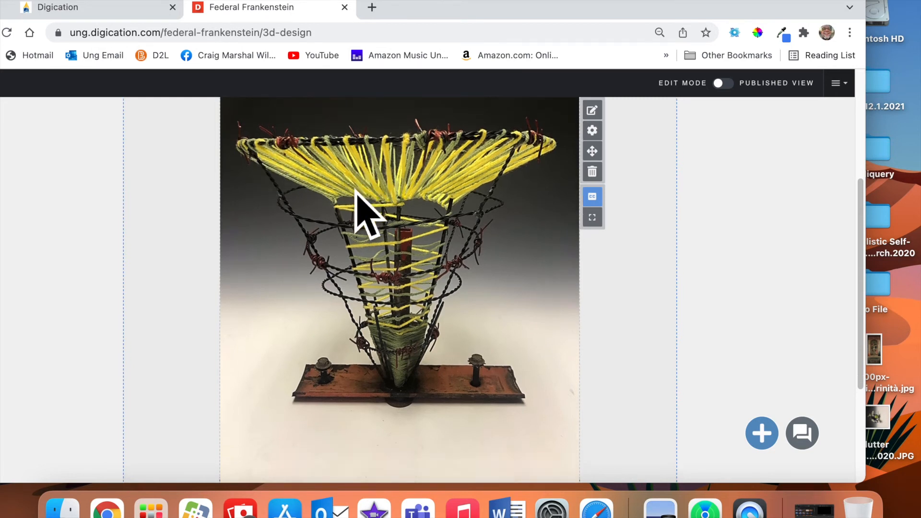
pyautogui.click(288, 367)
pyautogui.click(254, 366)
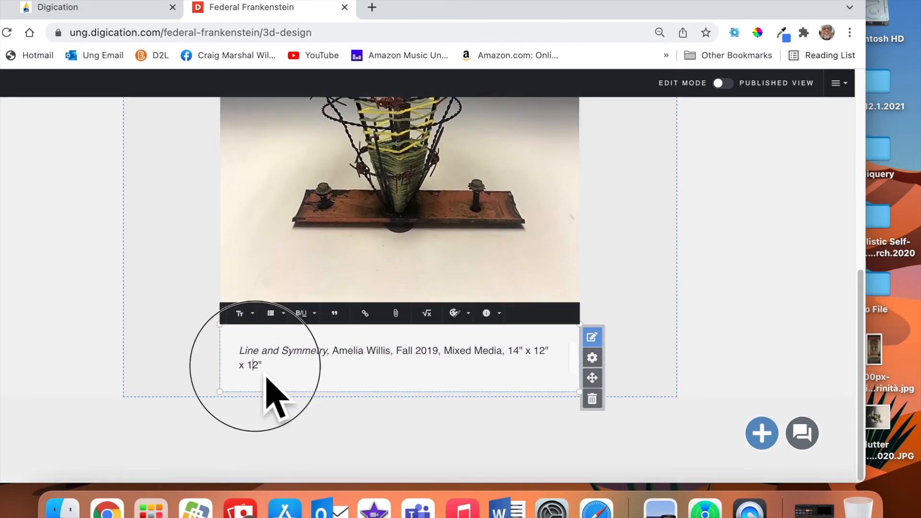
pyautogui.click(255, 366)
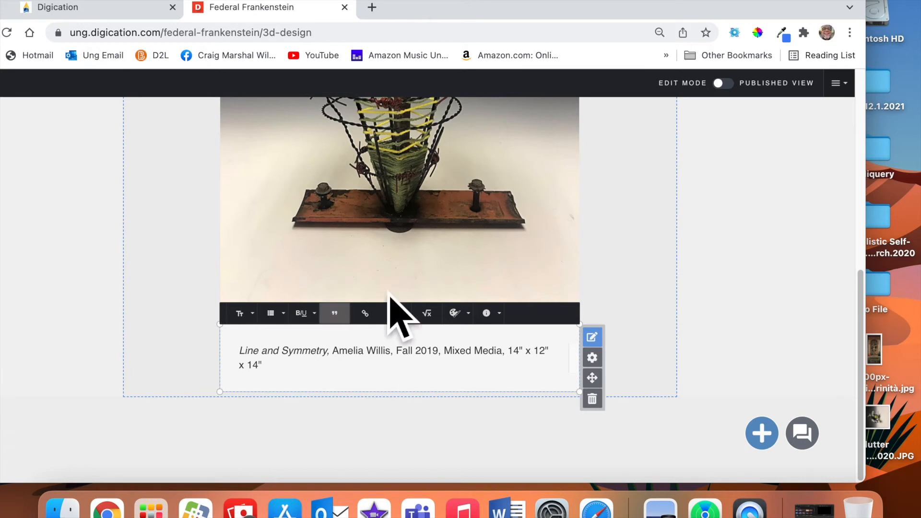
pyautogui.click(664, 275)
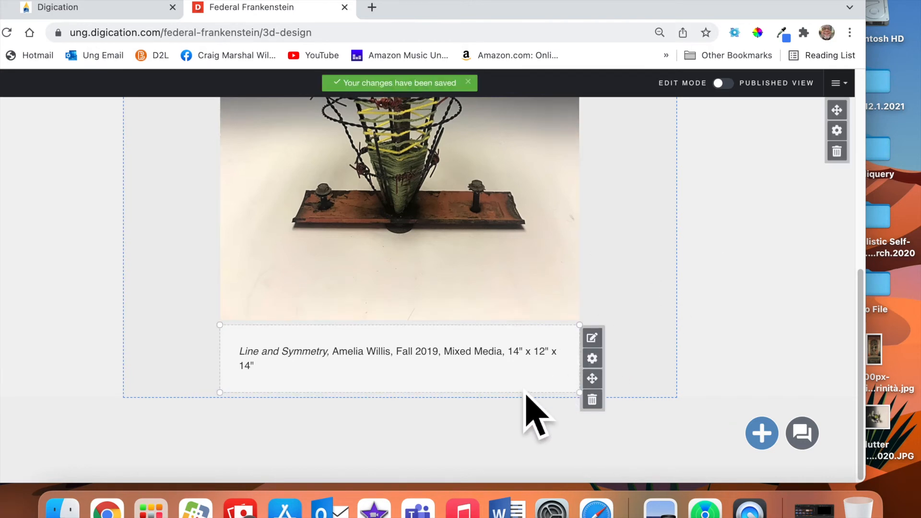
pyautogui.scroll(5, 527, 398)
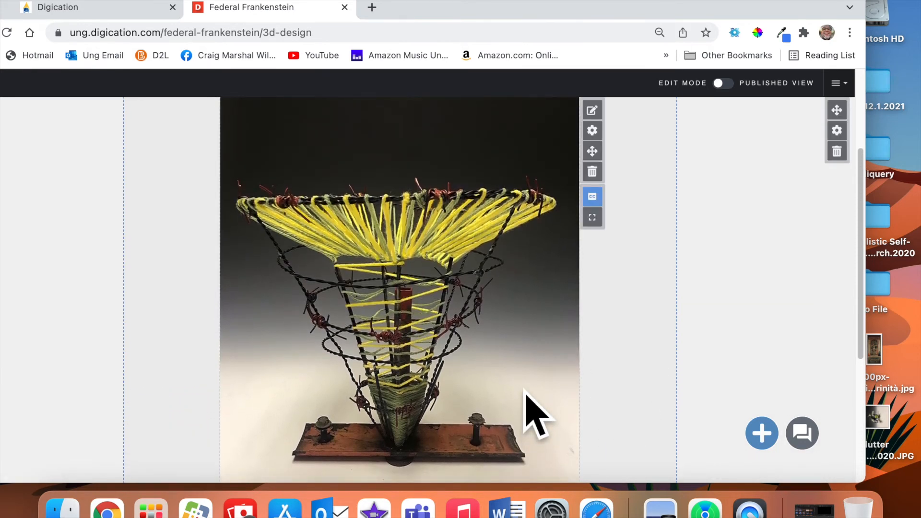
pyautogui.scroll(2, 536, 414)
pyautogui.scroll(-6, 524, 389)
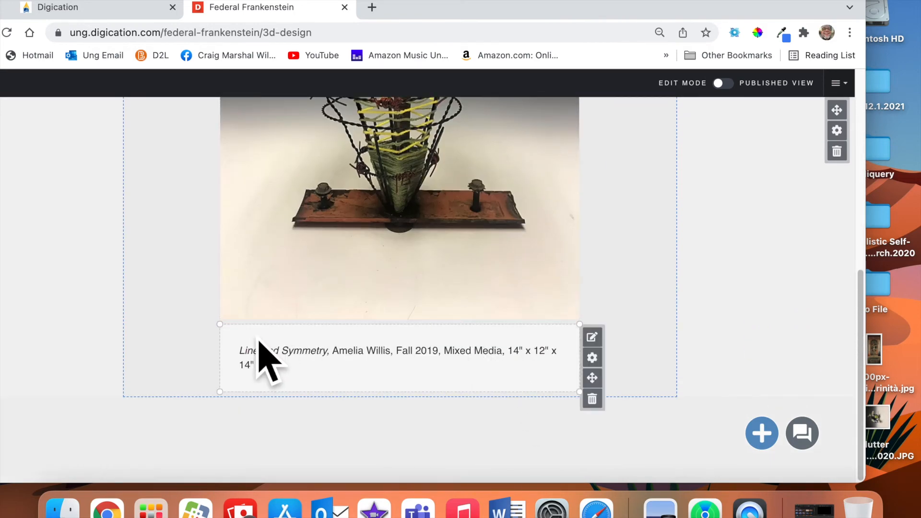
pyautogui.scroll(5, 297, 391)
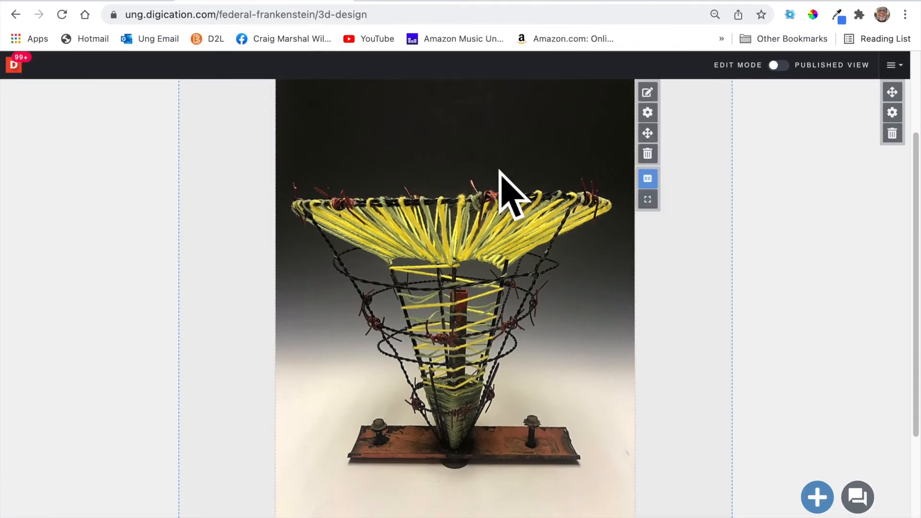
pyautogui.scroll(3, 499, 170)
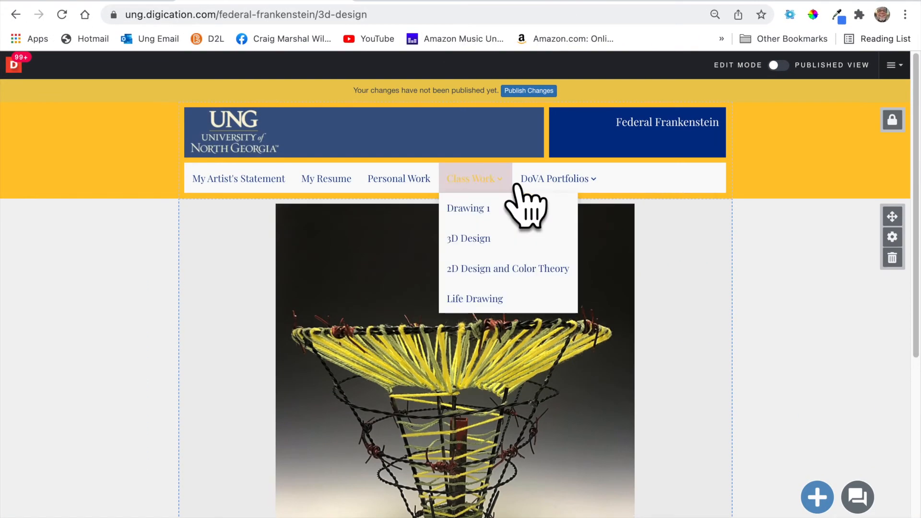
pyautogui.scroll(-4, 691, 463)
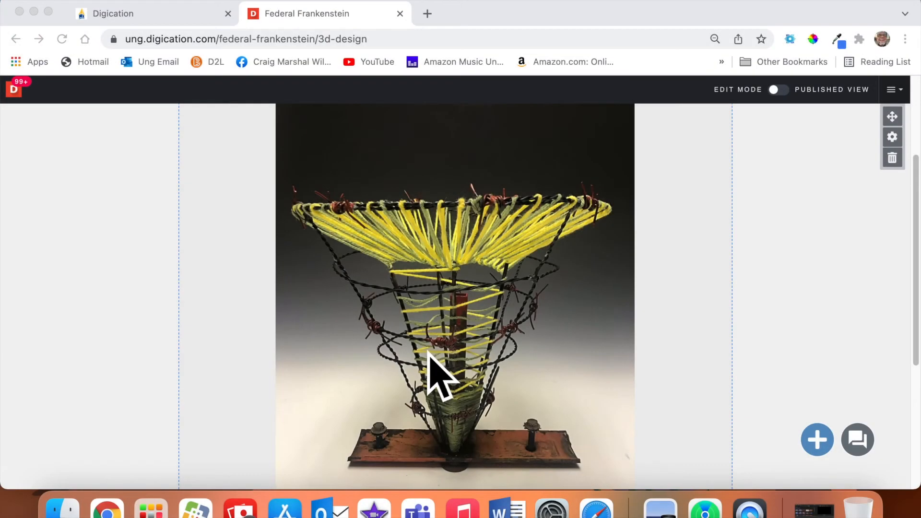
pyautogui.scroll(-3, 438, 374)
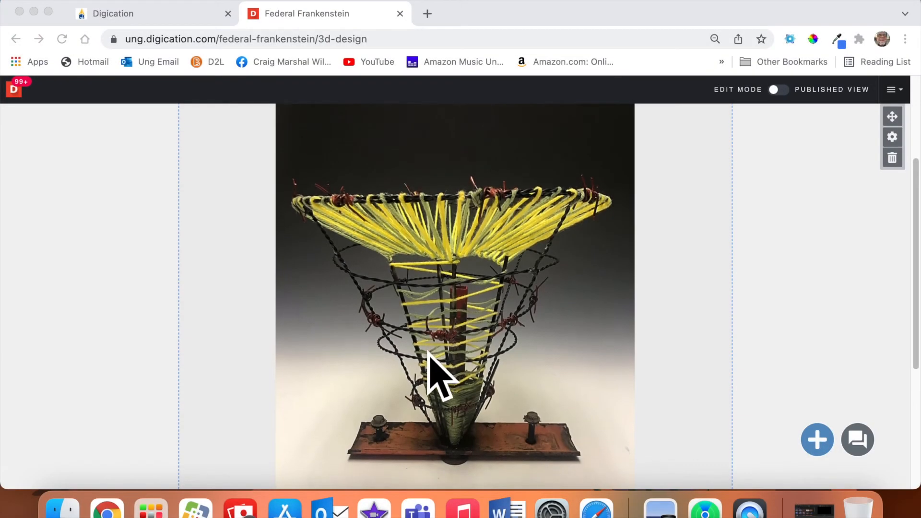
pyautogui.scroll(-8, 437, 374)
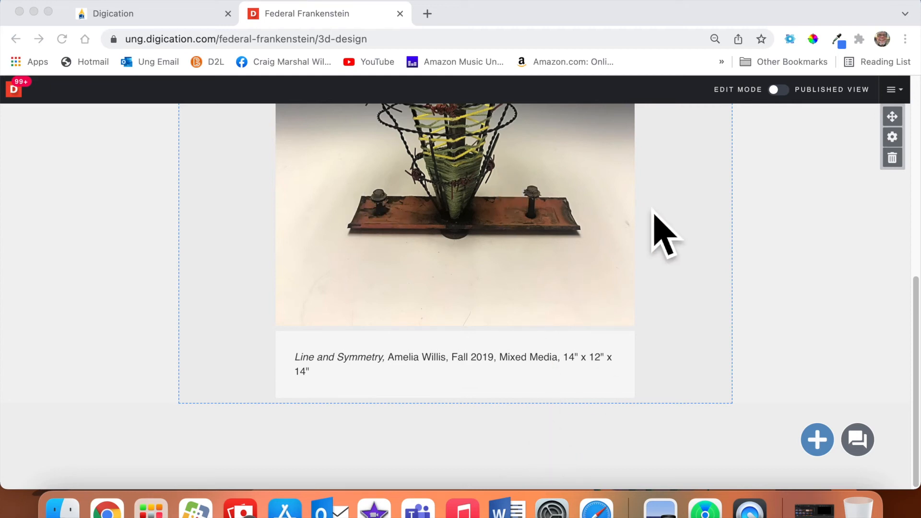
# Add a new image block and upload the cone sculpture JPG from the desktop into it.
pyautogui.click(830, 448)
pyautogui.click(829, 447)
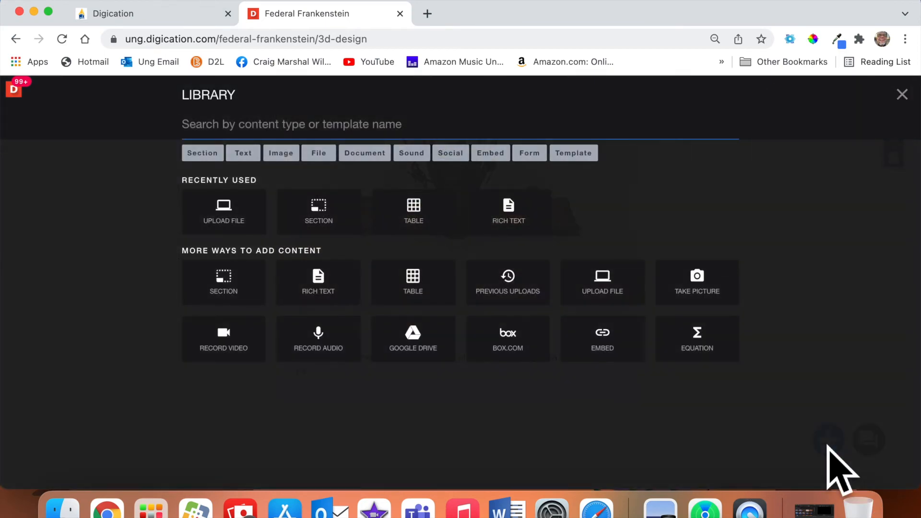
pyautogui.click(261, 326)
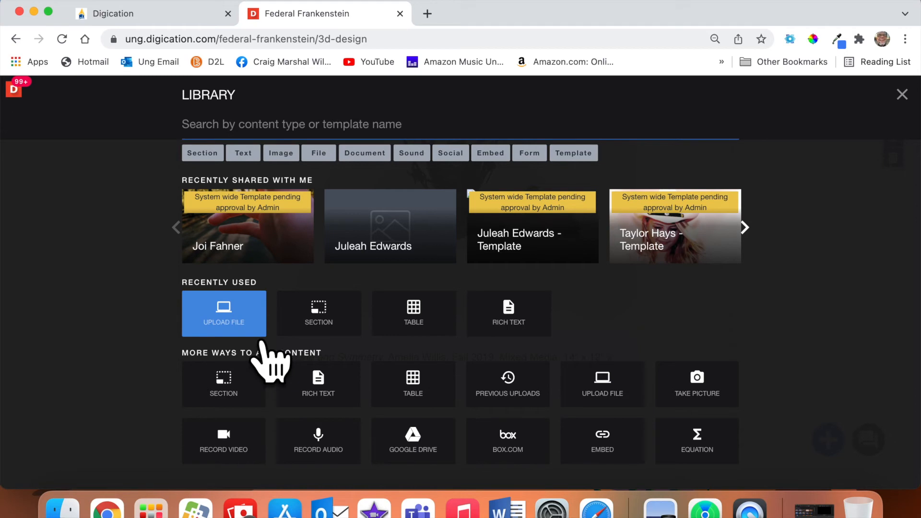
pyautogui.click(256, 334)
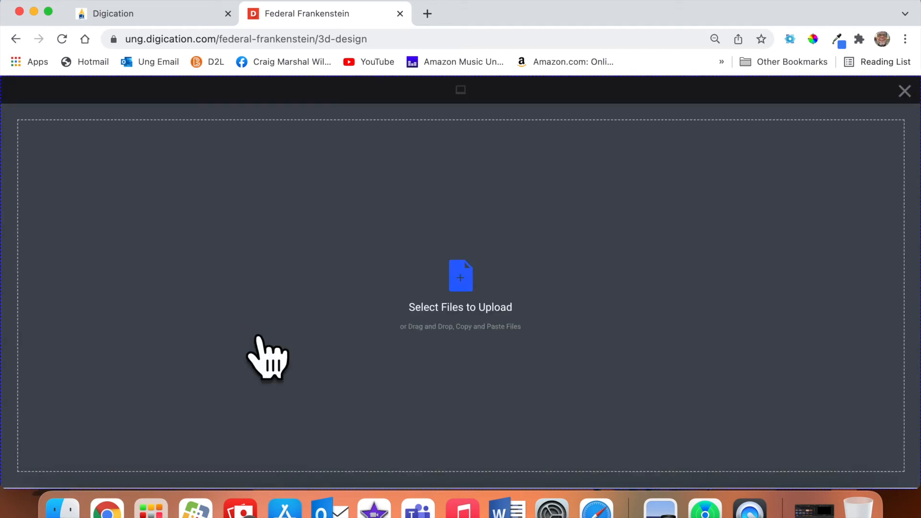
pyautogui.moveTo(811, 12); pyautogui.dragTo(522, 6)
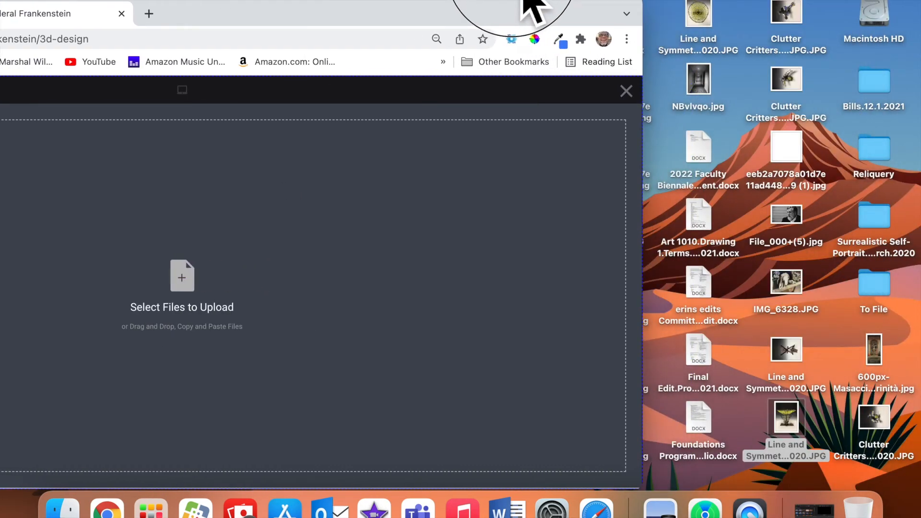
pyautogui.click(796, 416)
pyautogui.moveTo(798, 415)
pyautogui.mouseDown()
pyautogui.moveTo(350, 268)
pyautogui.moveTo(235, 249)
pyautogui.mouseUp()
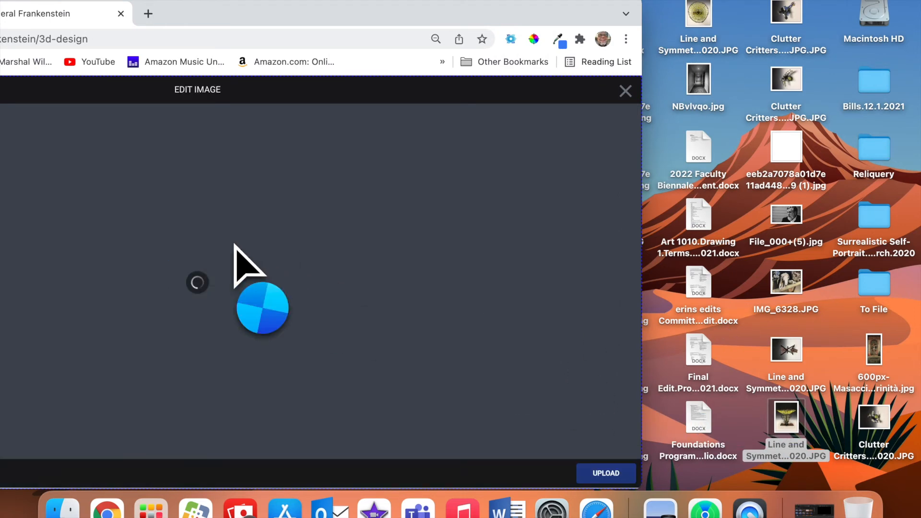
pyautogui.click(606, 473)
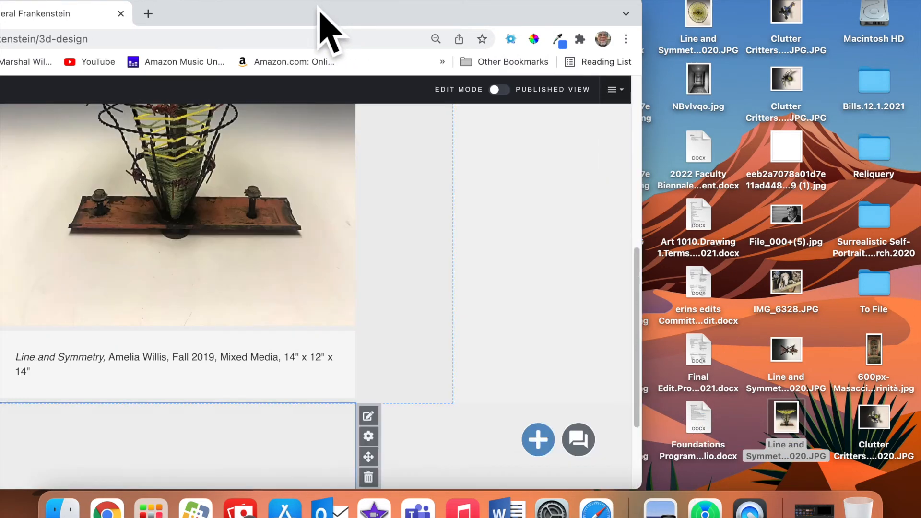
pyautogui.moveTo(320, 10); pyautogui.dragTo(490, 12)
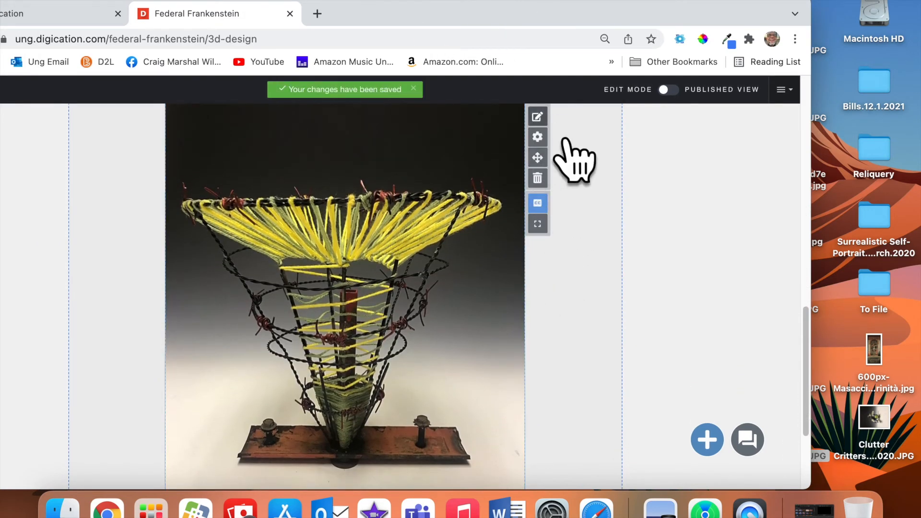
# Add the sculpture's top-view photo as a second slide, then view the slideshow full screen.
pyautogui.click(537, 116)
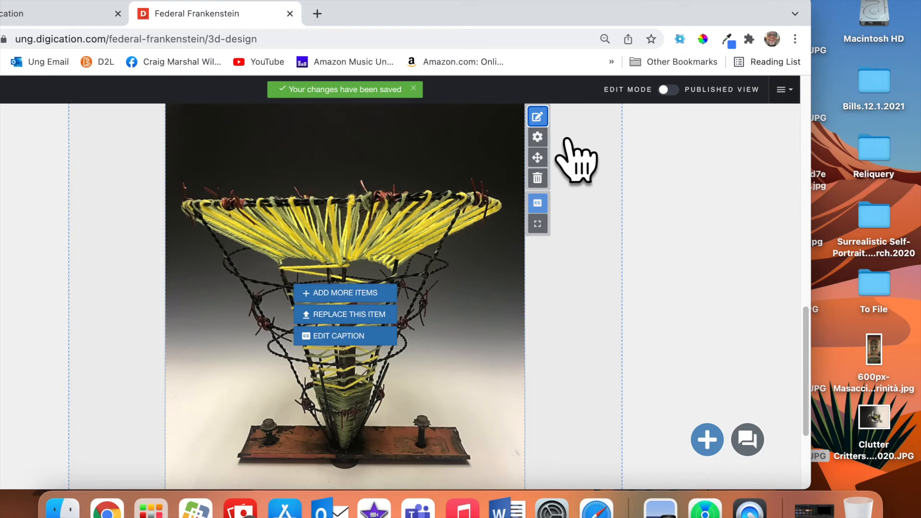
pyautogui.click(366, 312)
pyautogui.click(144, 218)
pyautogui.moveTo(693, 6); pyautogui.dragTo(473, 6)
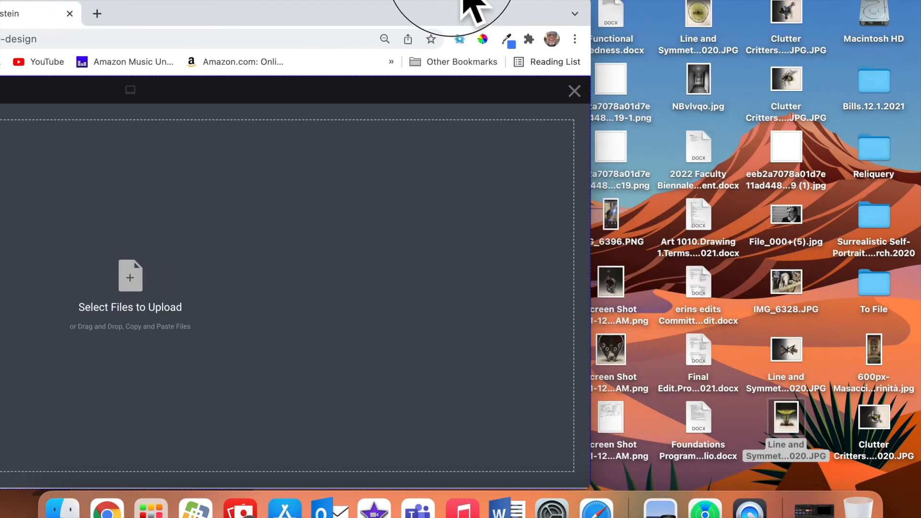
pyautogui.moveTo(717, 14); pyautogui.dragTo(360, 226)
pyautogui.moveTo(297, 15); pyautogui.dragTo(641, 10)
pyautogui.click(904, 475)
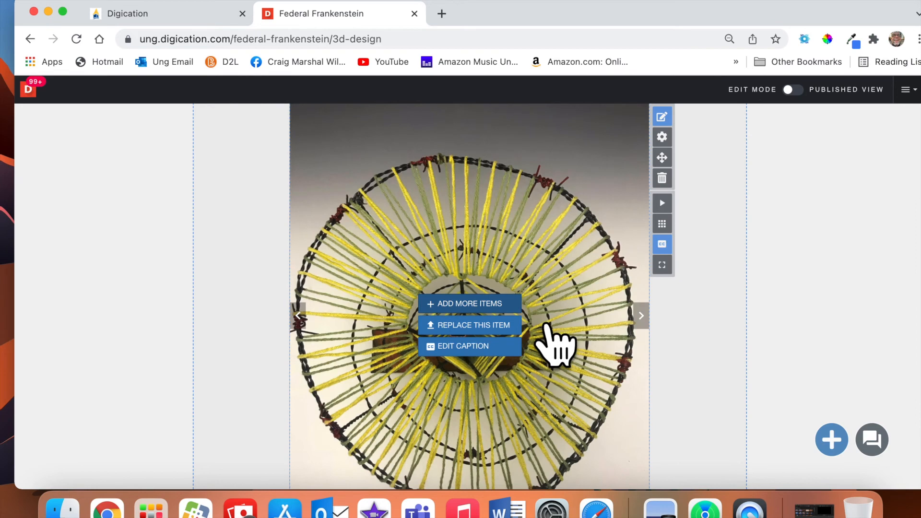
pyautogui.click(324, 332)
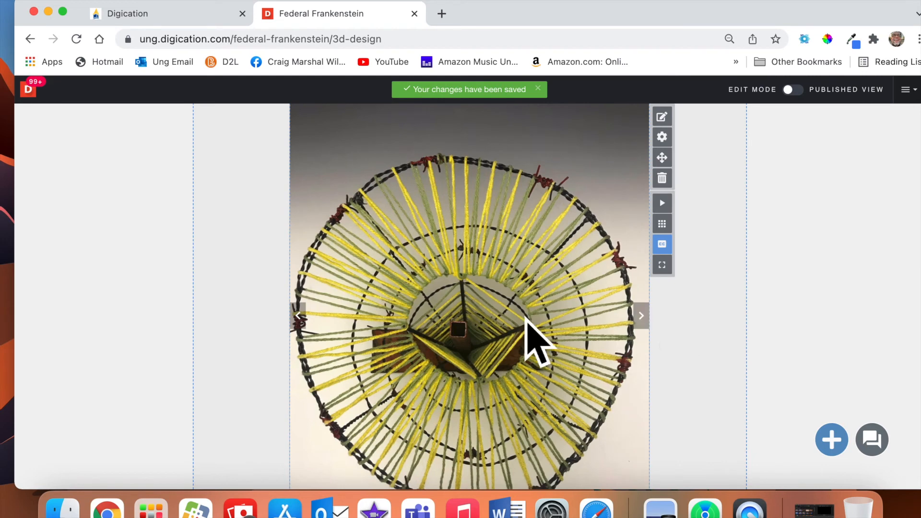
pyautogui.click(663, 266)
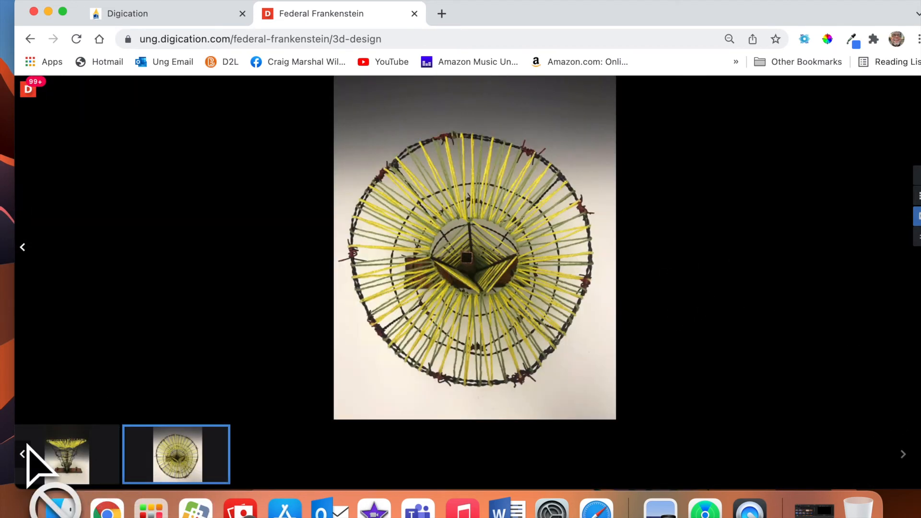
# Browse the side and top-view photos in the full-screen gallery, then exit it.
pyautogui.click(27, 454)
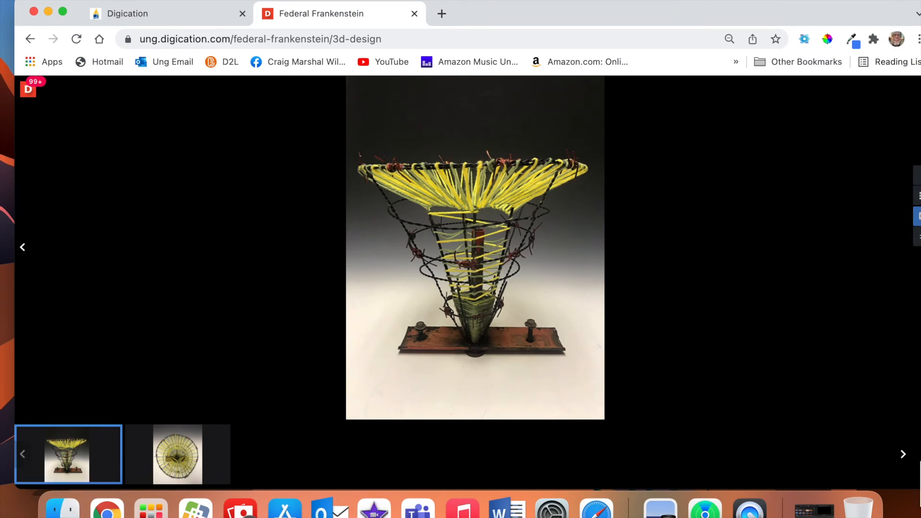
pyautogui.click(902, 454)
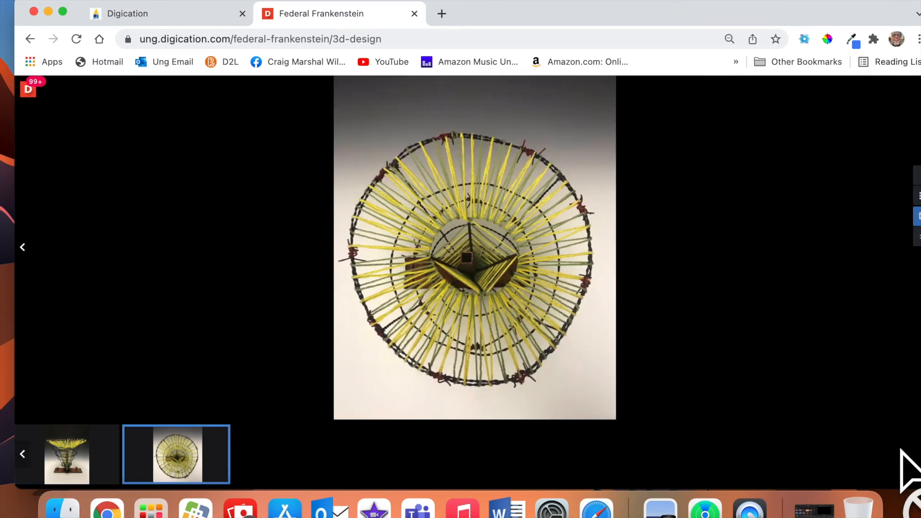
pyautogui.click(48, 477)
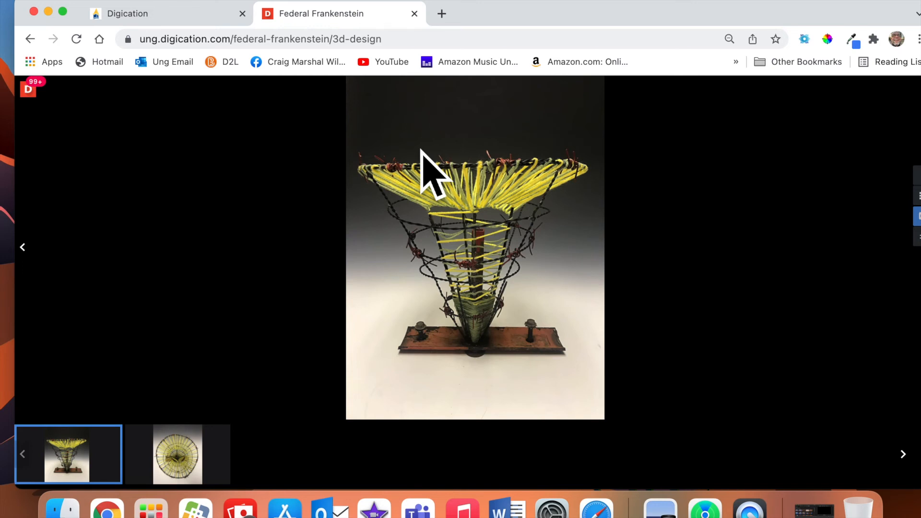
pyautogui.moveTo(845, 13)
pyautogui.mouseDown()
pyautogui.moveTo(800, 11)
pyautogui.moveTo(837, 6)
pyautogui.moveTo(838, 14)
pyautogui.mouseUp()
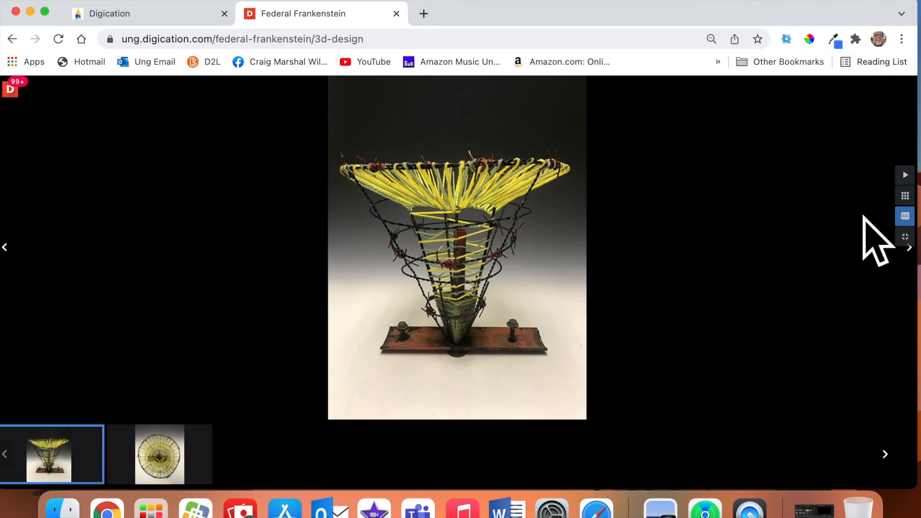
pyautogui.click(905, 237)
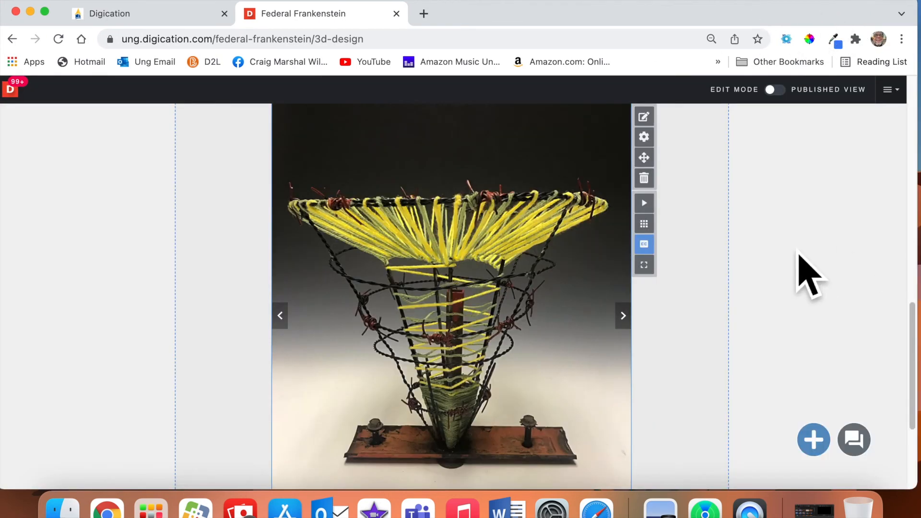
# Add an empty Rich Text block beneath the sculpture image gallery.
pyautogui.scroll(-4, 633, 297)
pyautogui.scroll(2, 635, 300)
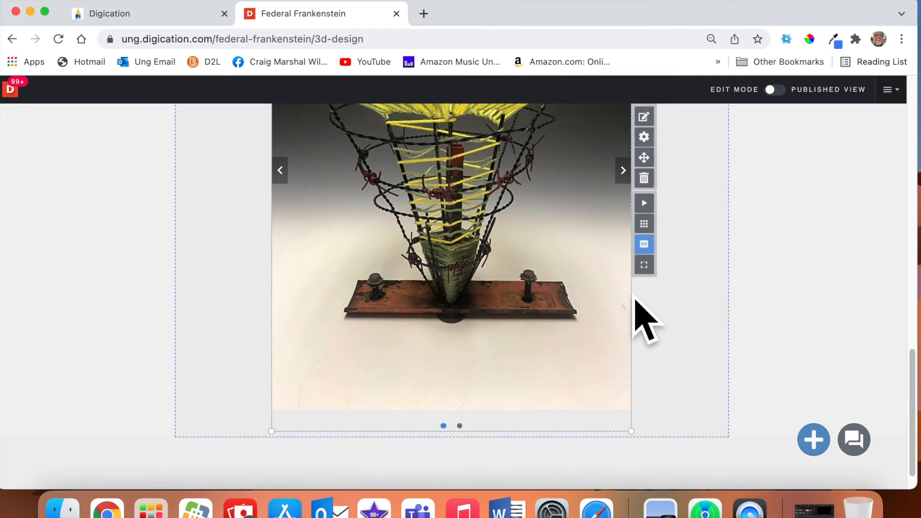
pyautogui.click(811, 433)
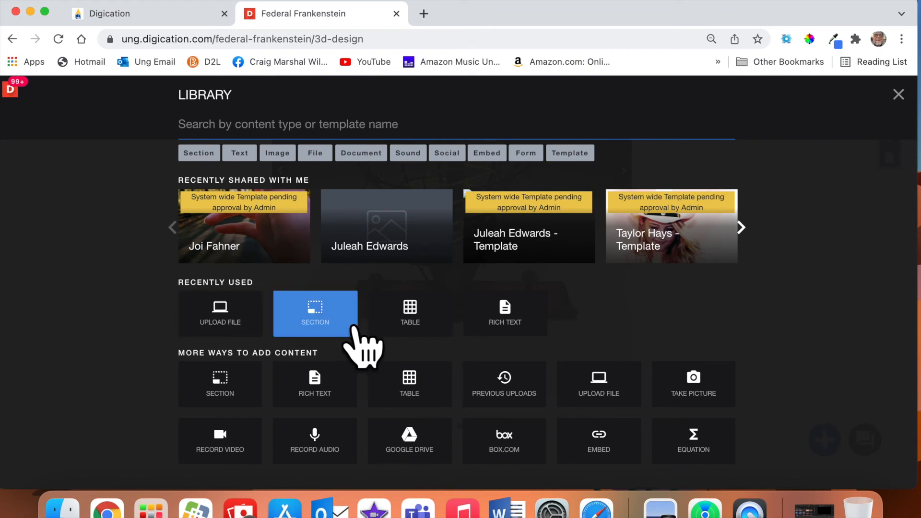
pyautogui.click(252, 154)
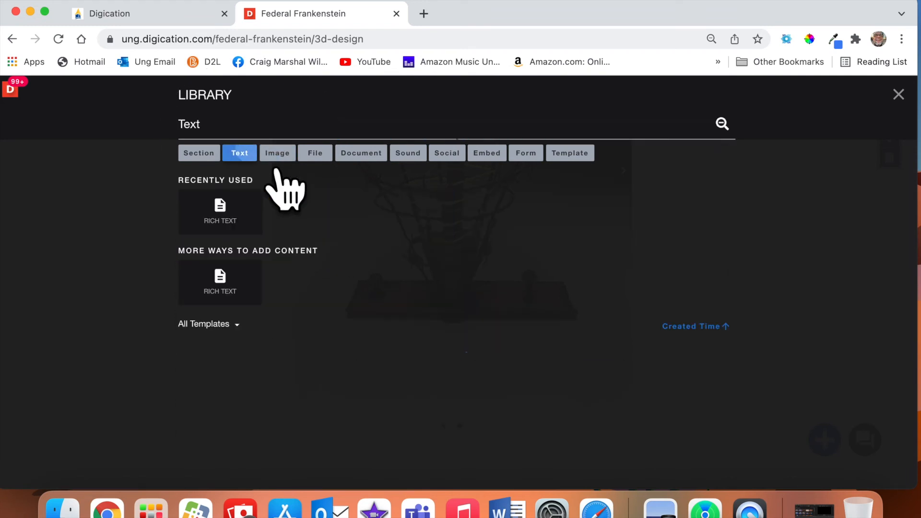
pyautogui.click(221, 286)
pyautogui.click(467, 453)
pyautogui.scroll(-2, 448, 436)
pyautogui.scroll(9, 426, 381)
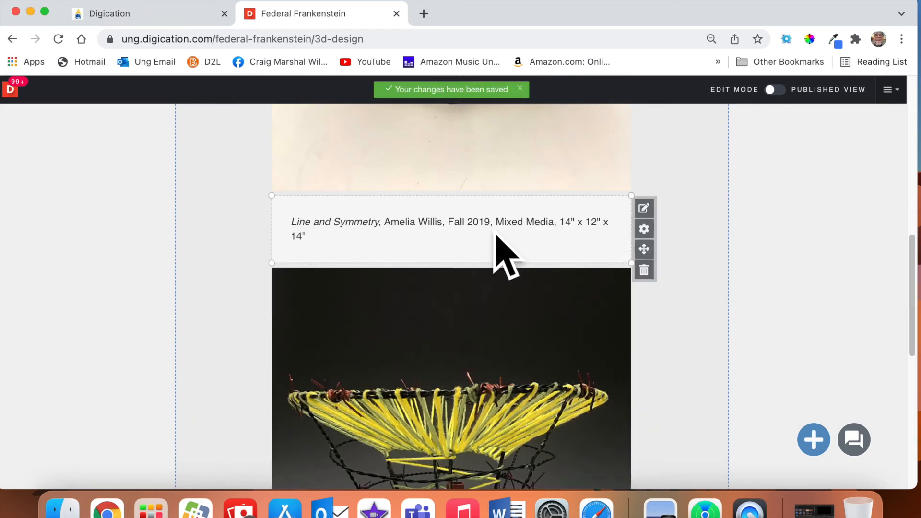
# Select all the text of the earlier Line and Symmetry caption for copying.
pyautogui.click(647, 210)
pyautogui.click(537, 251)
pyautogui.press('super+a')
pyautogui.press('super+c')
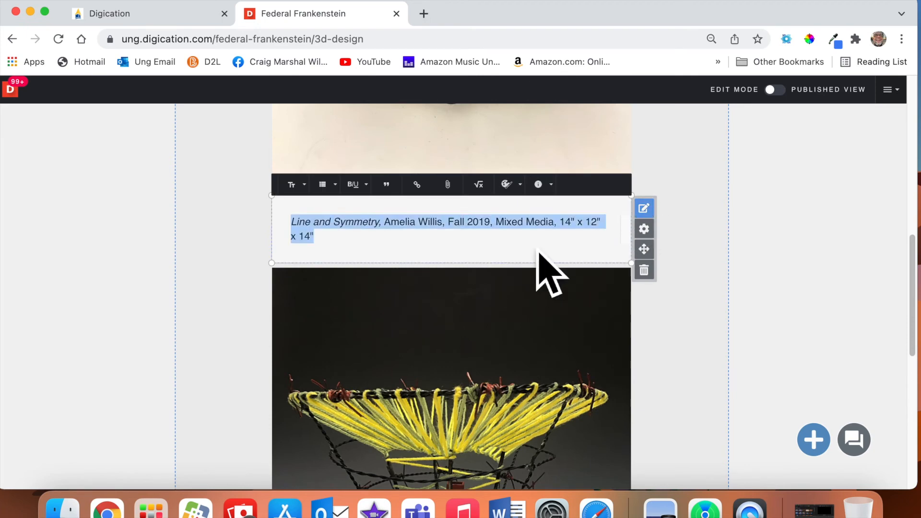
pyautogui.scroll(-10, 542, 261)
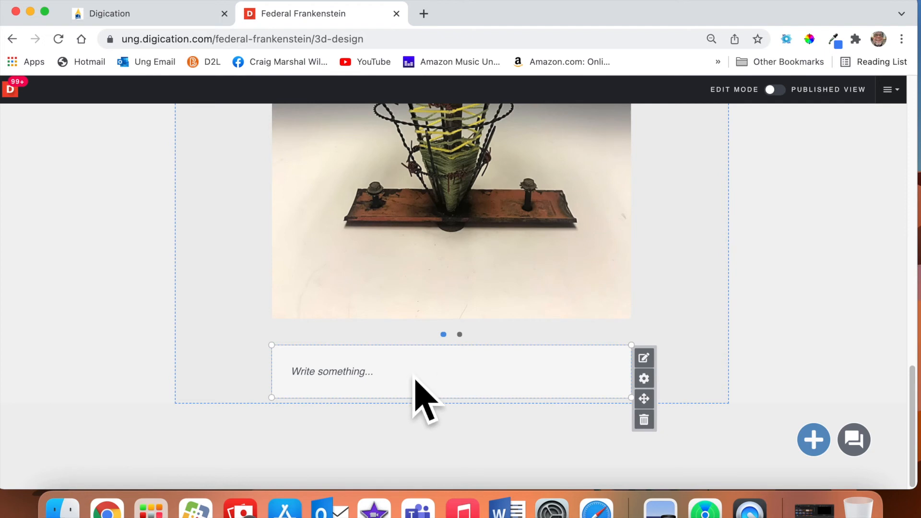
# Paste the copied caption into the empty block, add '(Multiple Views' after the title, and save.
pyautogui.click(379, 377)
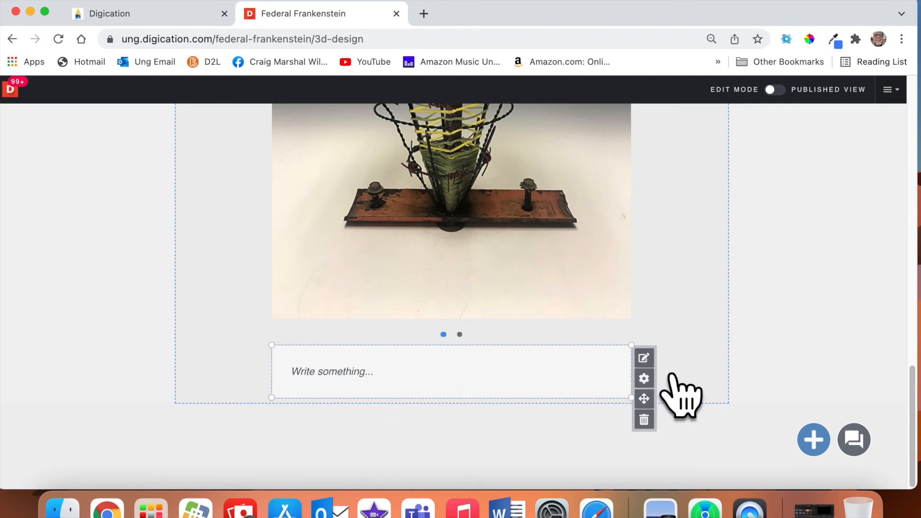
pyautogui.click(644, 358)
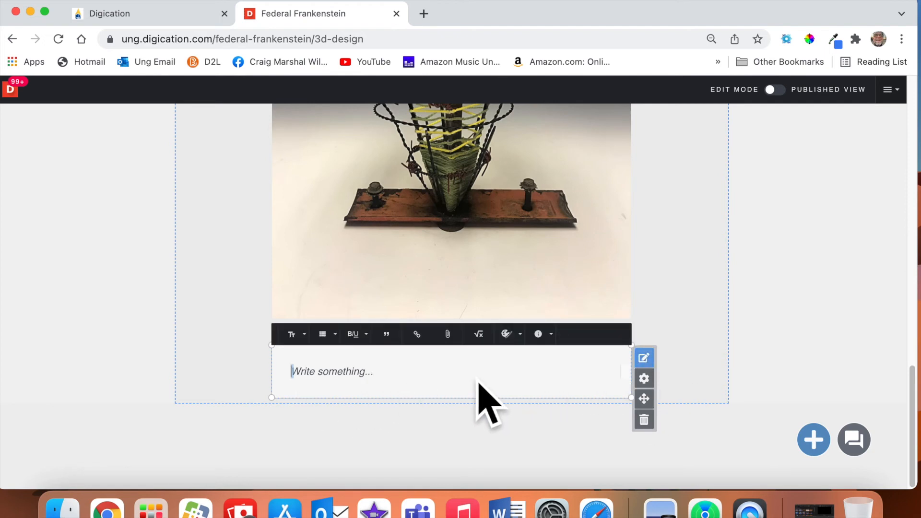
pyautogui.press('super+v')
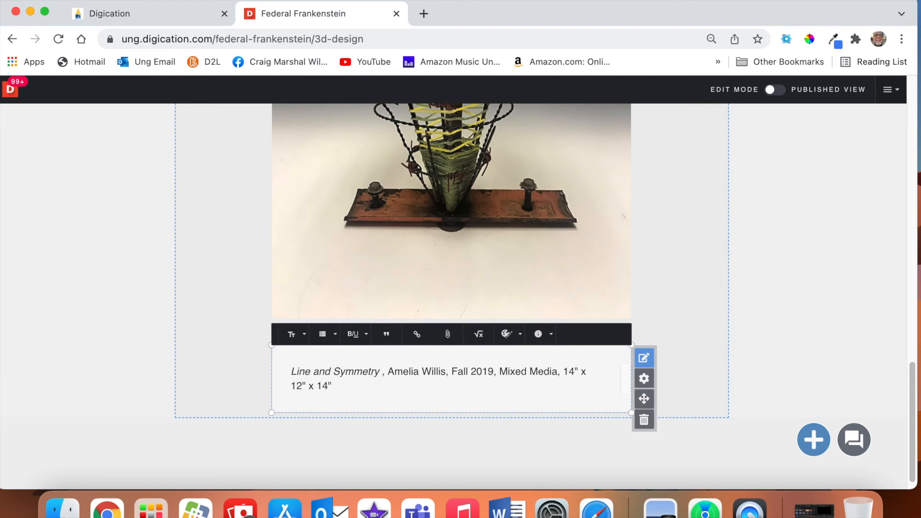
pyautogui.write('(')
pyautogui.write('Multipe')
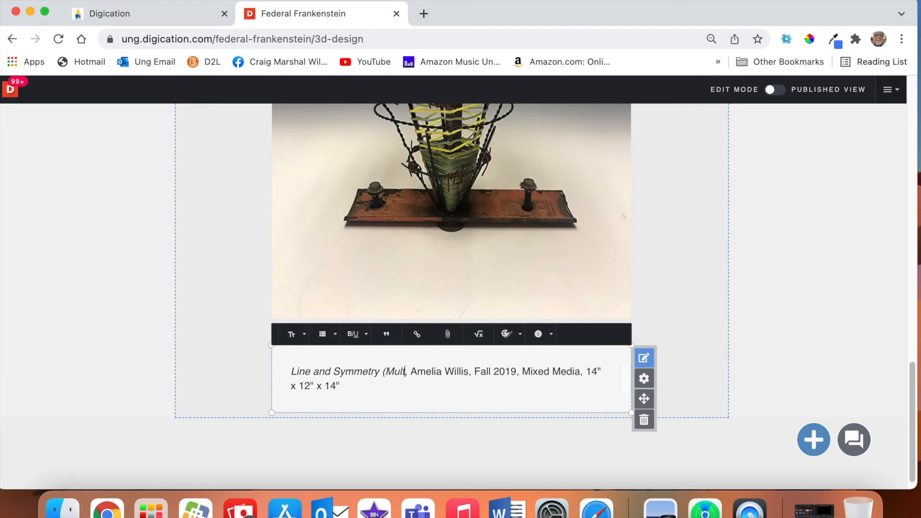
pyautogui.press('BackSpace')
pyautogui.write('lke')
pyautogui.press('BackSpace')
pyautogui.press('BackSpace')
pyautogui.write('e')
pyautogui.press('BackSpace')
pyautogui.press('BackSpace')
pyautogui.write('e')
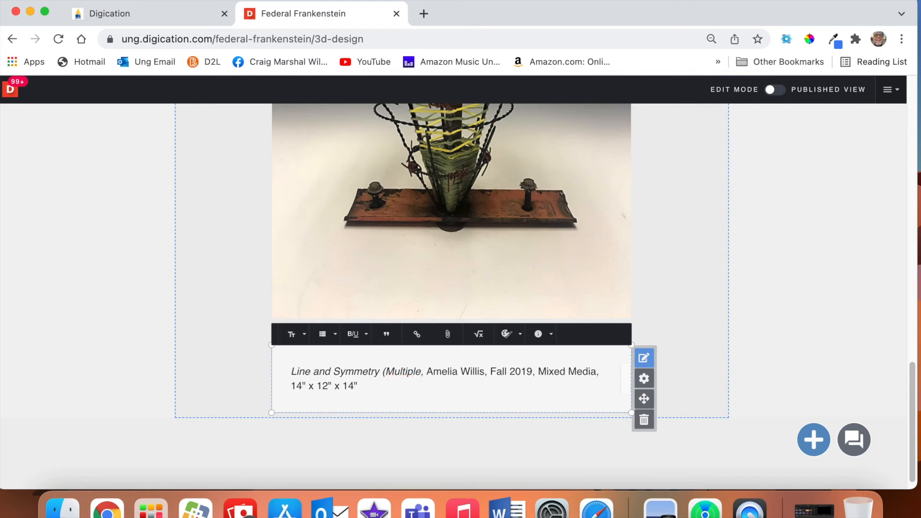
pyautogui.write(' Views')
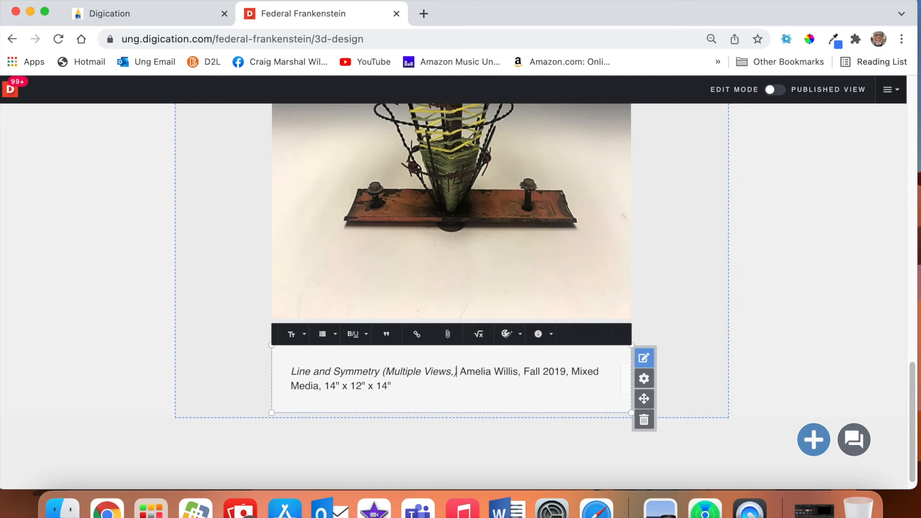
pyautogui.click(813, 336)
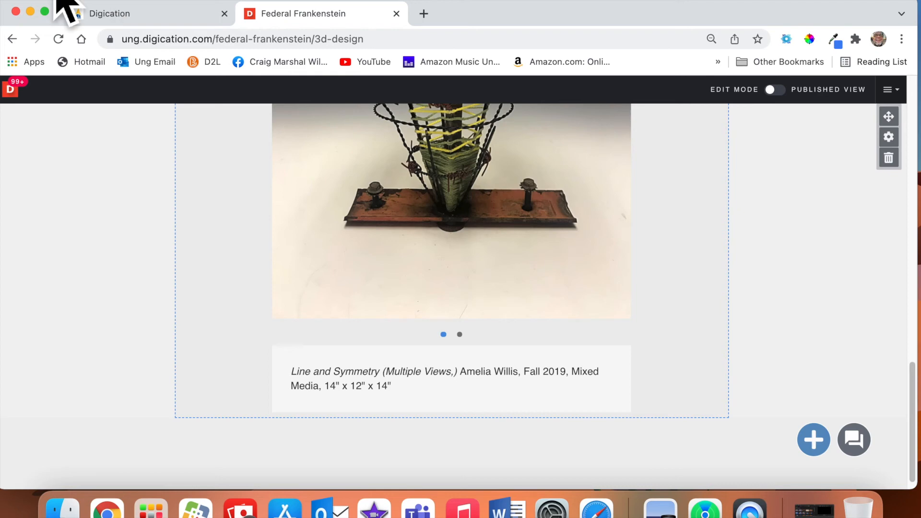
pyautogui.scroll(5, 354, 242)
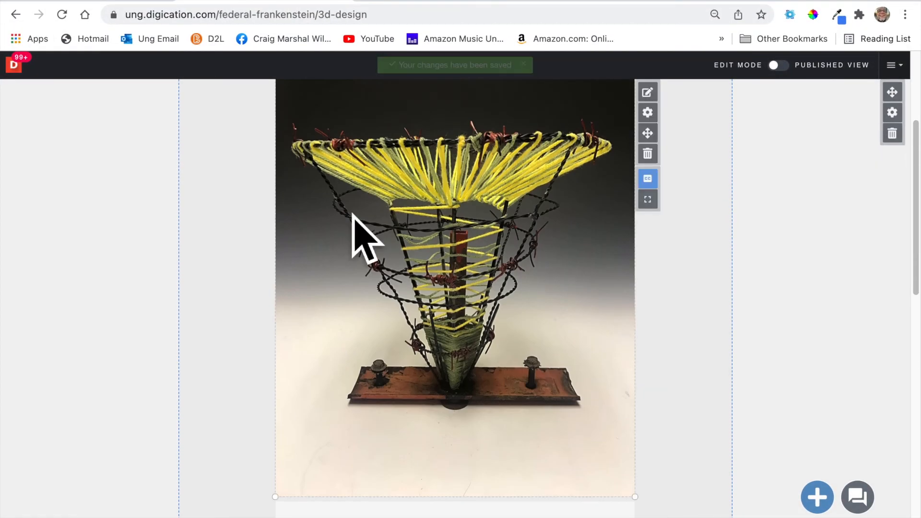
pyautogui.scroll(5, 478, 292)
pyautogui.scroll(-4, 477, 302)
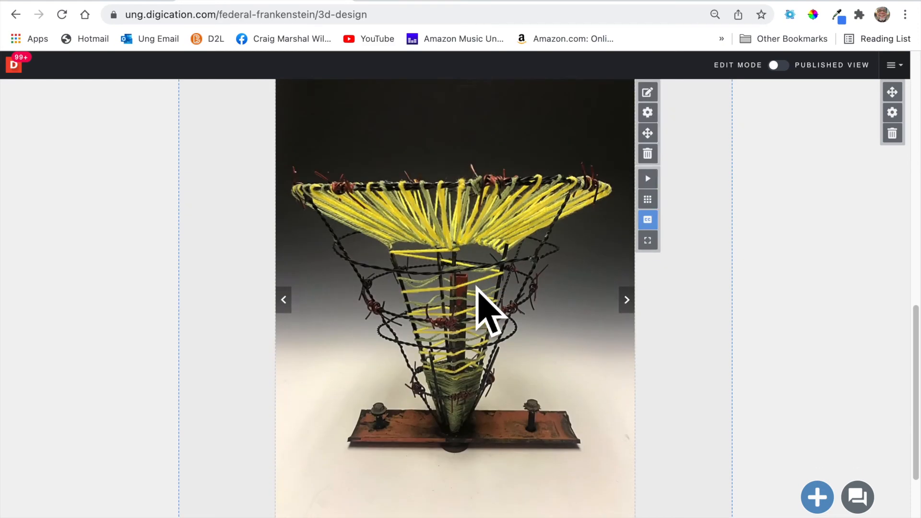
pyautogui.scroll(-4, 530, 354)
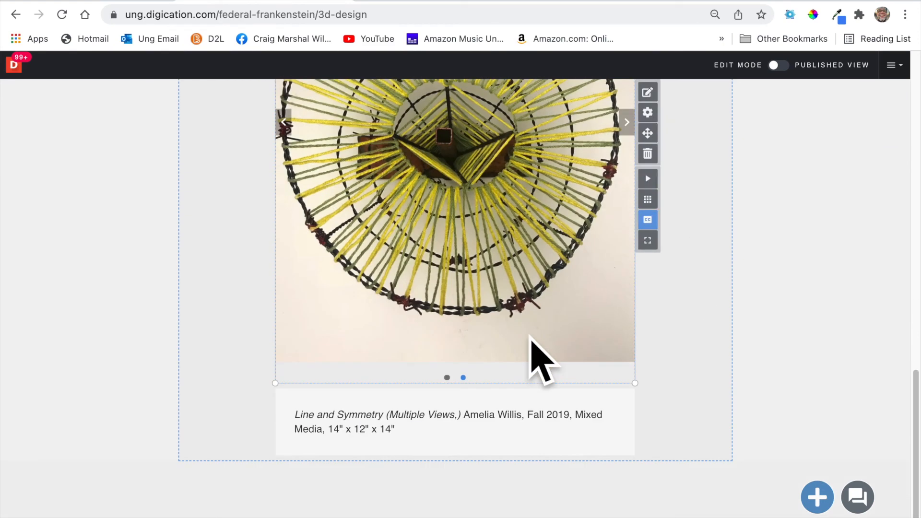
pyautogui.scroll(10, 530, 355)
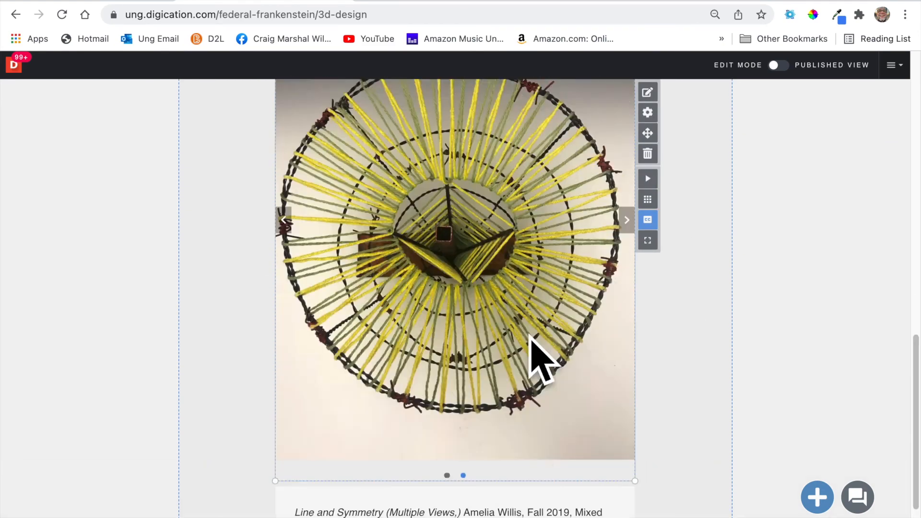
# Delete the top single-photo sculpture module and publish the page changes.
pyautogui.moveTo(619, 276)
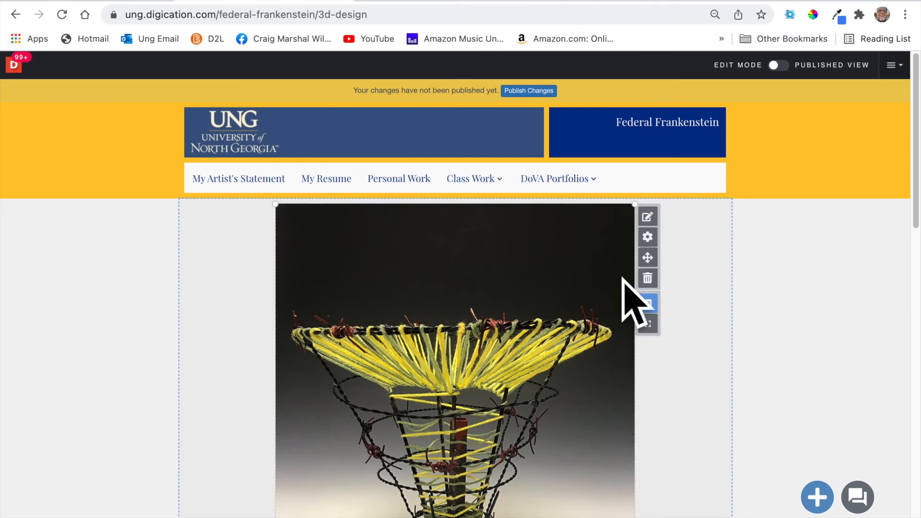
pyautogui.click(648, 278)
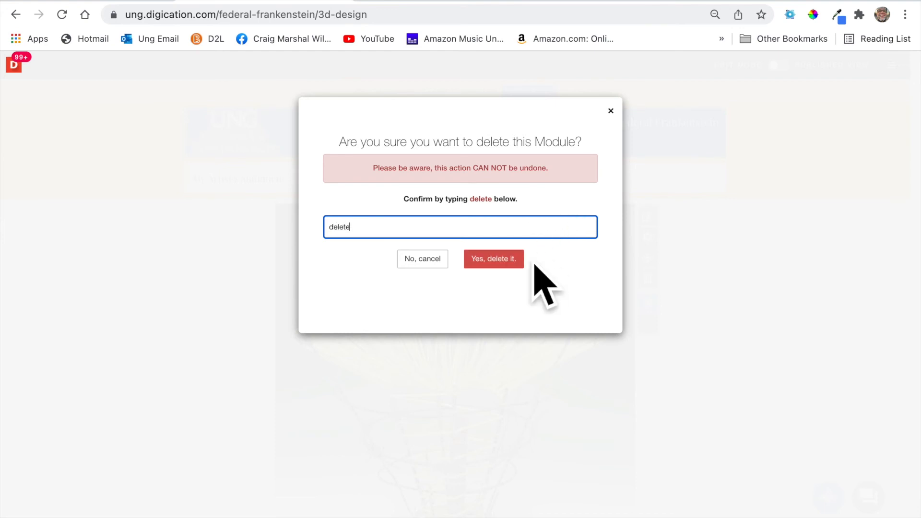
pyautogui.click(517, 265)
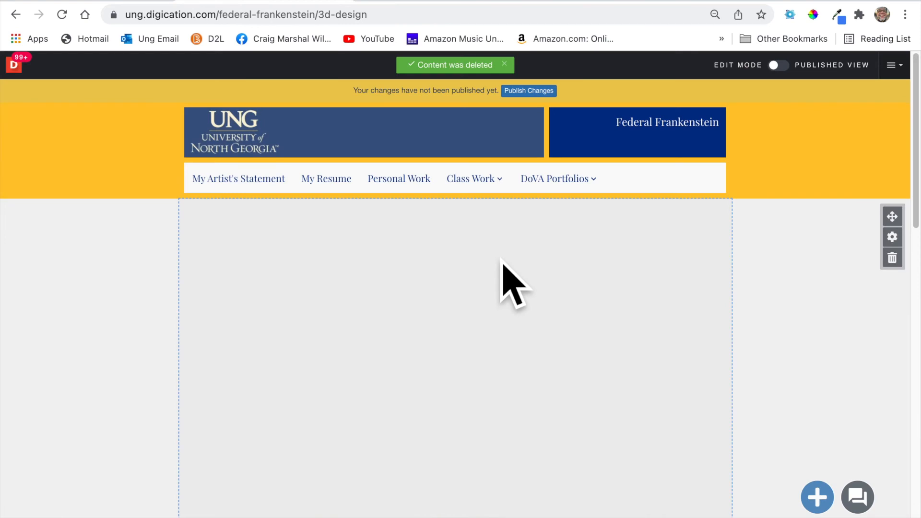
pyautogui.click(529, 91)
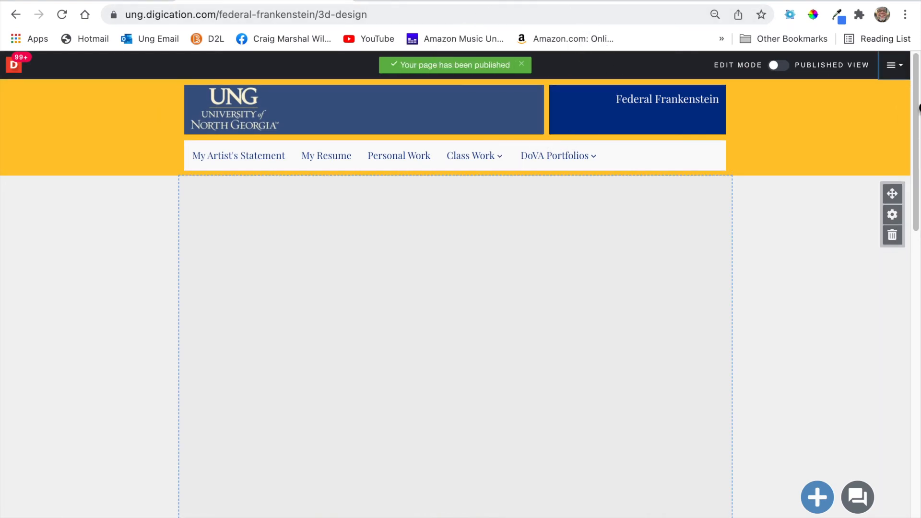
pyautogui.click(894, 65)
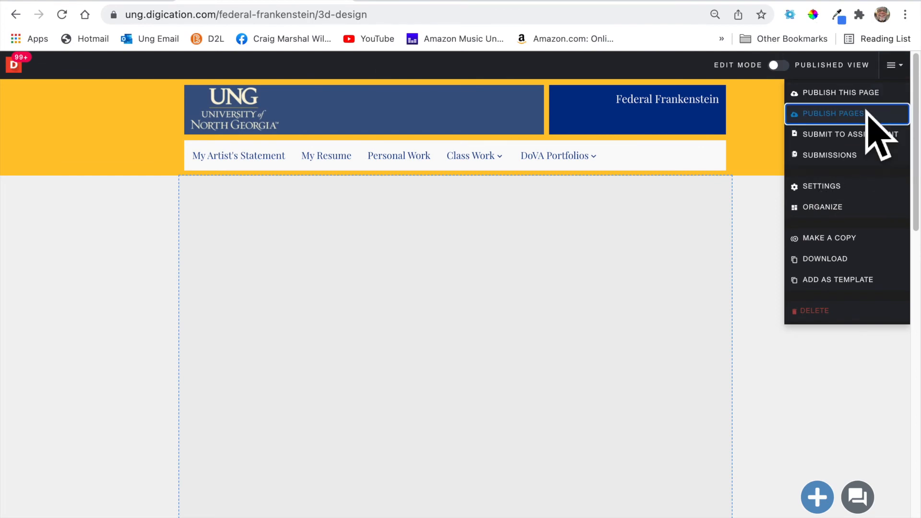
pyautogui.click(816, 115)
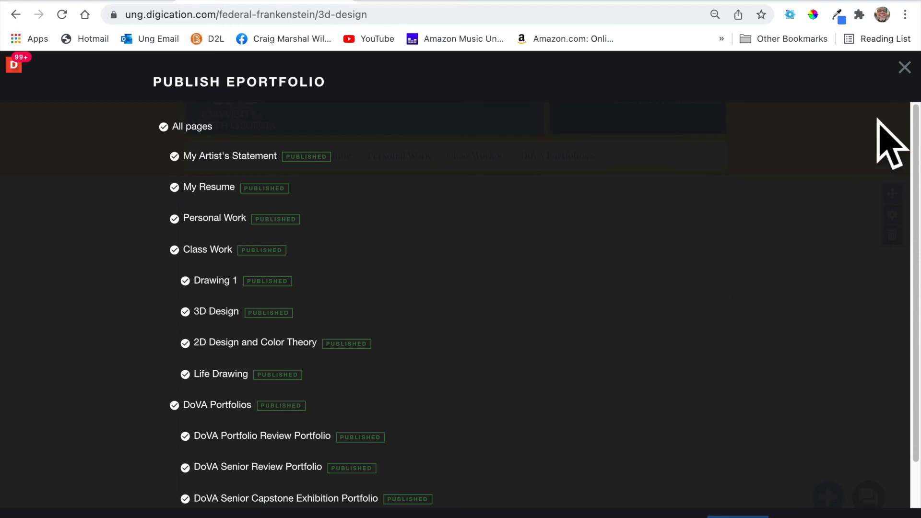
pyautogui.click(904, 68)
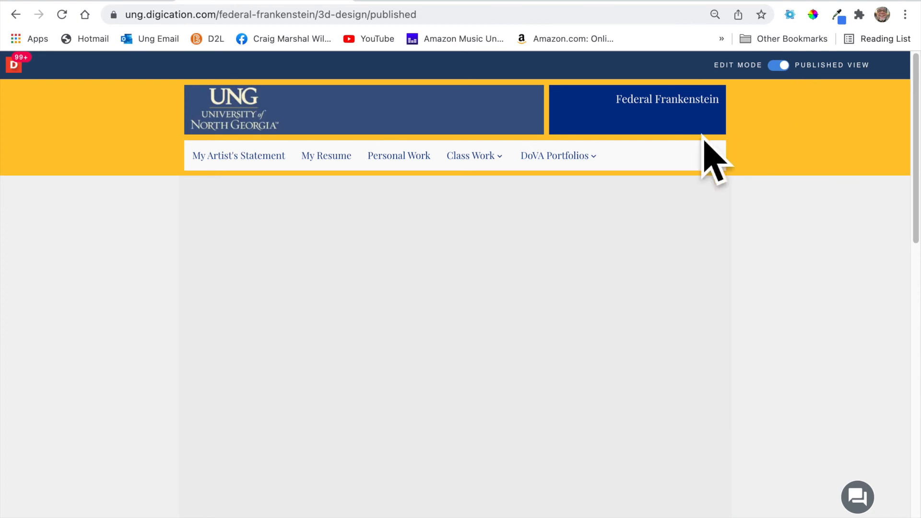
pyautogui.scroll(-5, 600, 288)
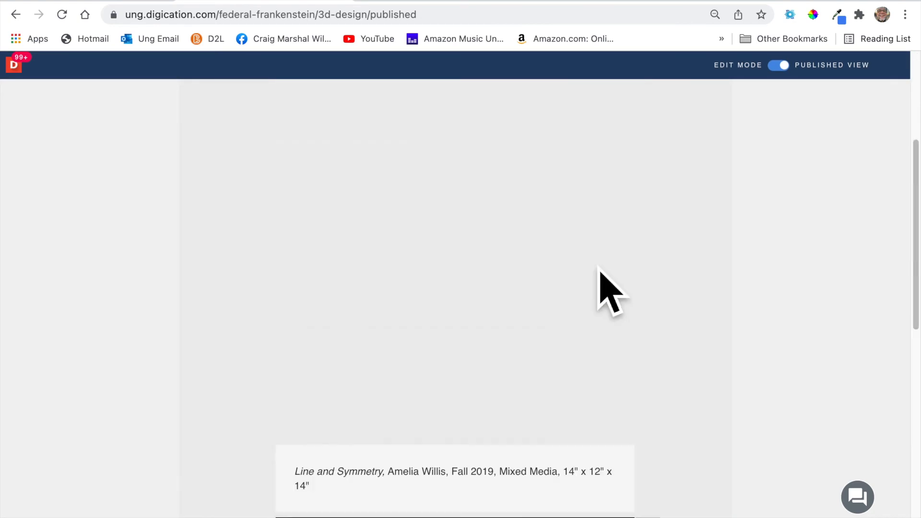
pyautogui.scroll(-3, 600, 269)
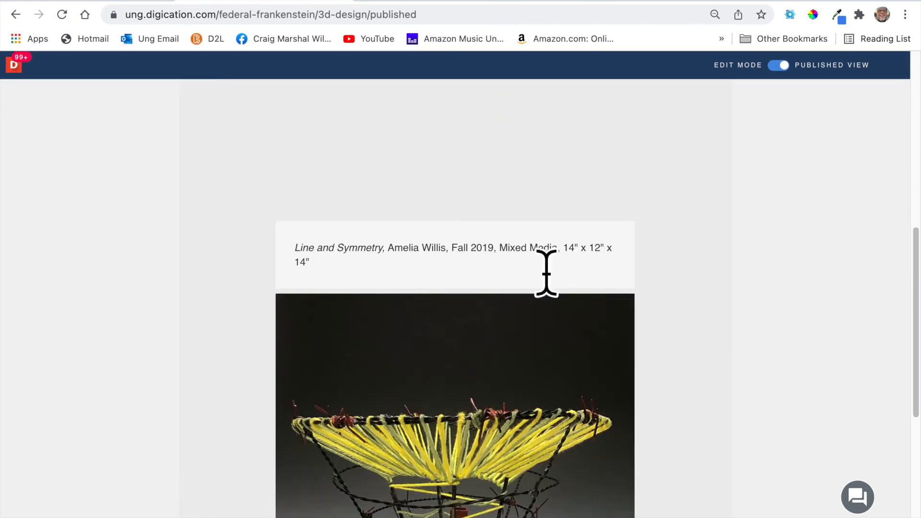
pyautogui.scroll(-3, 551, 316)
pyautogui.scroll(3, 552, 307)
pyautogui.click(531, 263)
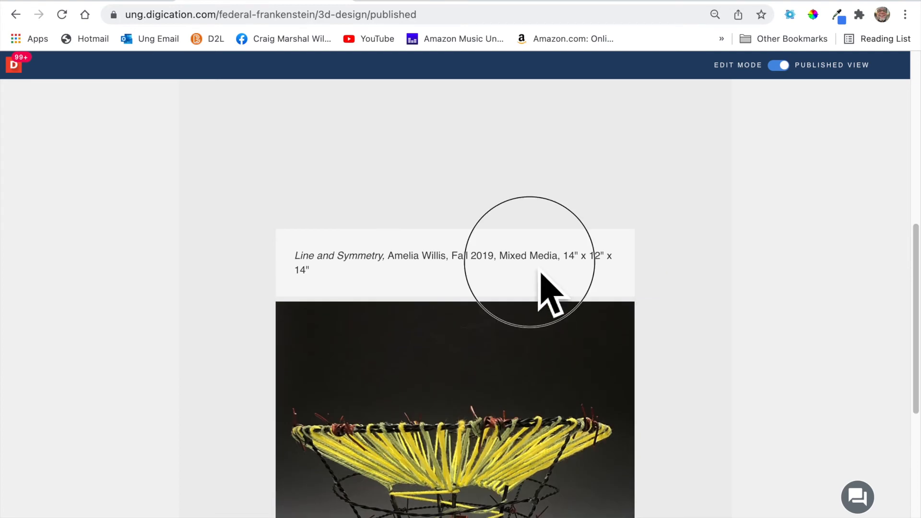
pyautogui.click(807, 86)
pyautogui.scroll(-5, 599, 307)
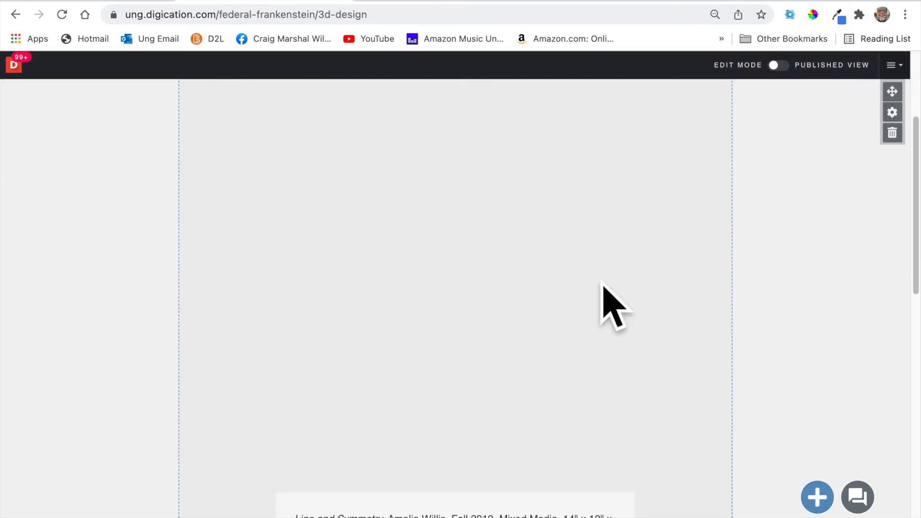
# Delete the extra Line and Symmetry caption block, confirming with 'delete', and publish.
pyautogui.click(537, 441)
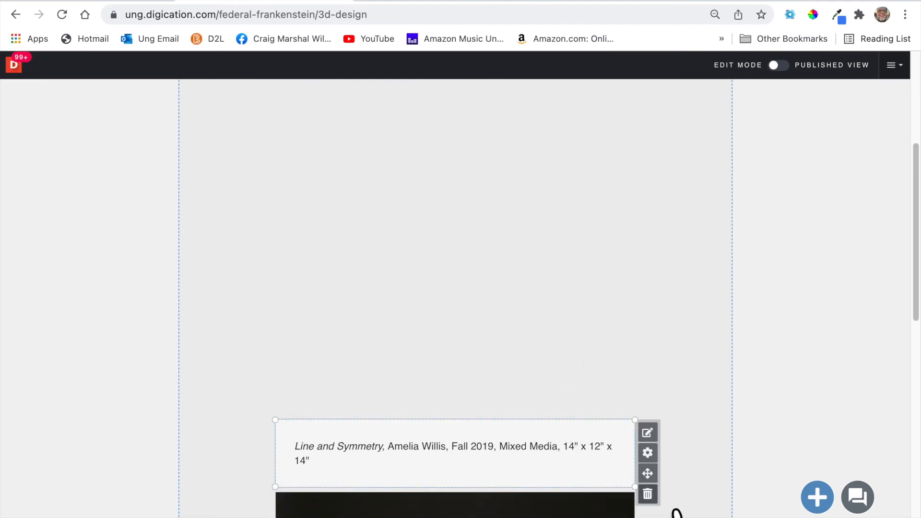
pyautogui.click(648, 494)
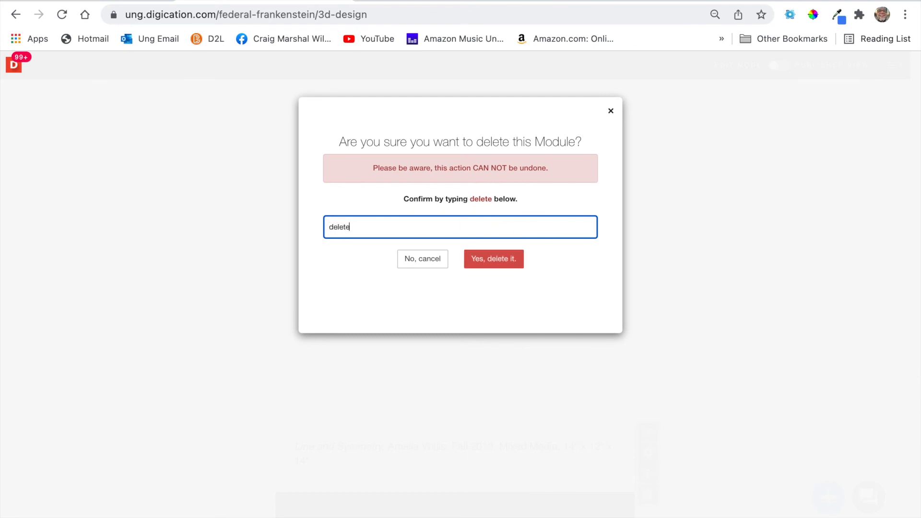
pyautogui.write('delete')
pyautogui.click(504, 263)
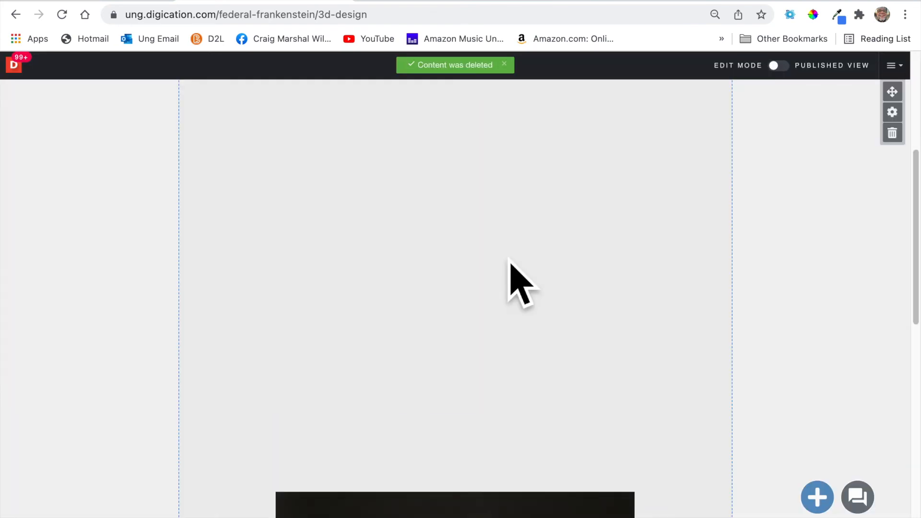
pyautogui.scroll(5, 646, 230)
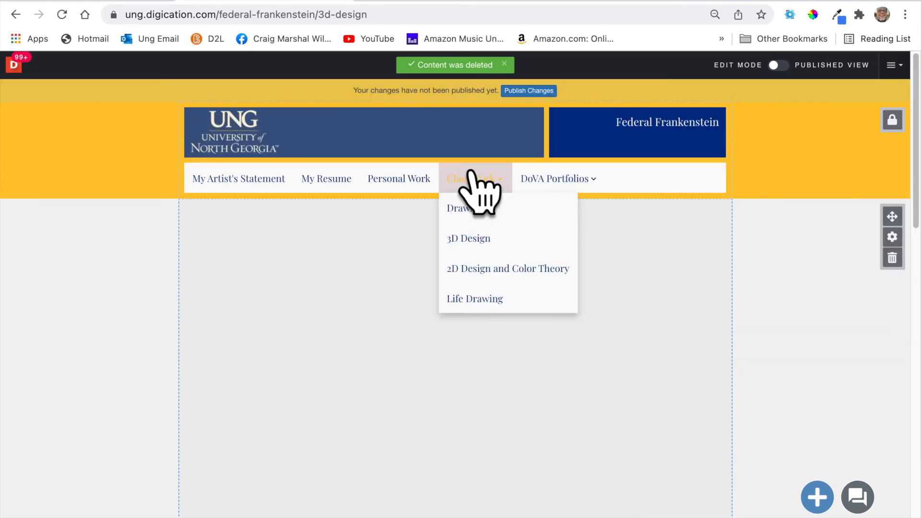
pyautogui.click(525, 91)
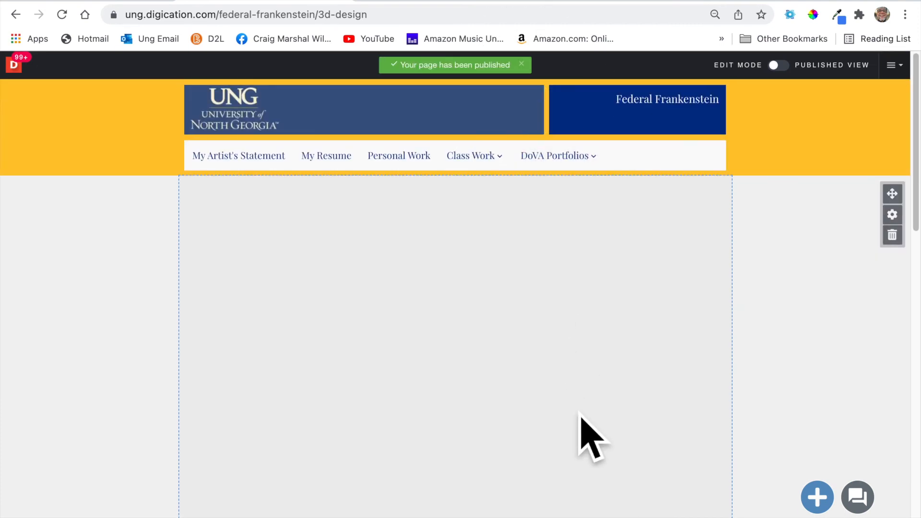
pyautogui.scroll(-10, 582, 429)
pyautogui.scroll(10, 582, 429)
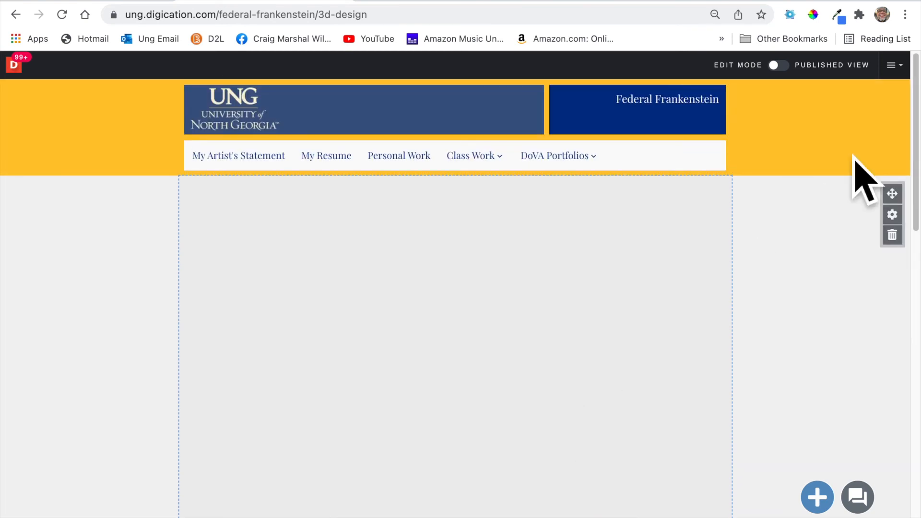
pyautogui.click(800, 81)
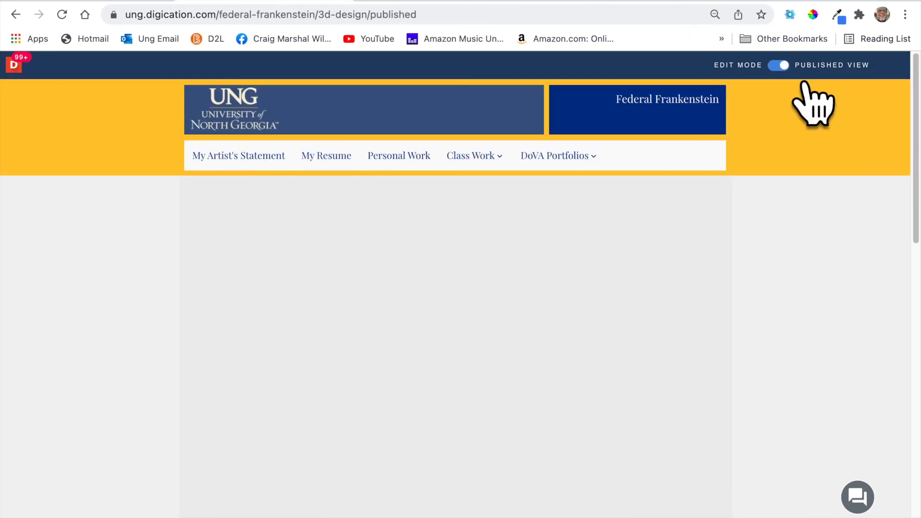
pyautogui.scroll(-10, 671, 302)
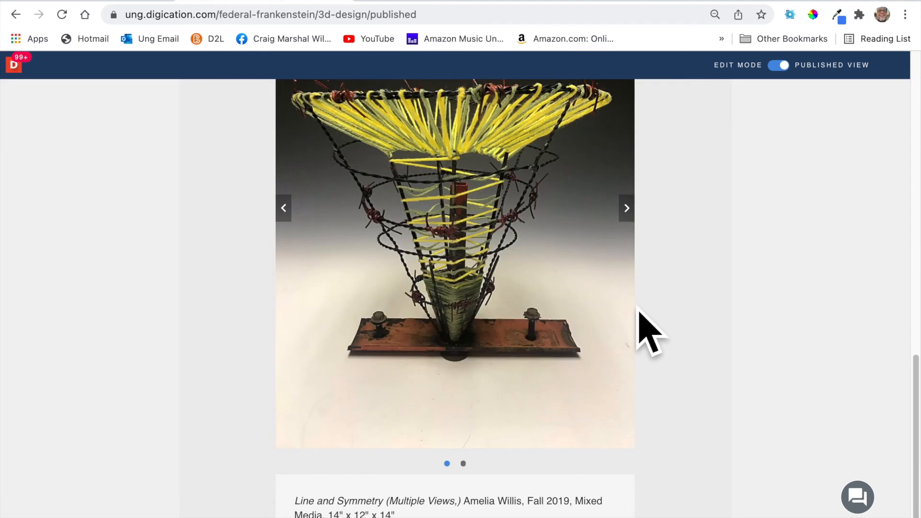
pyautogui.scroll(10, 649, 330)
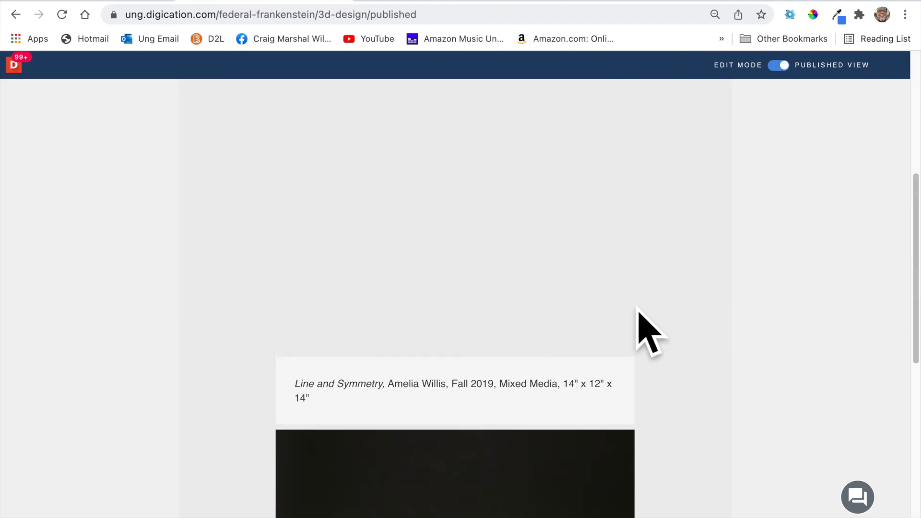
pyautogui.scroll(2, 556, 482)
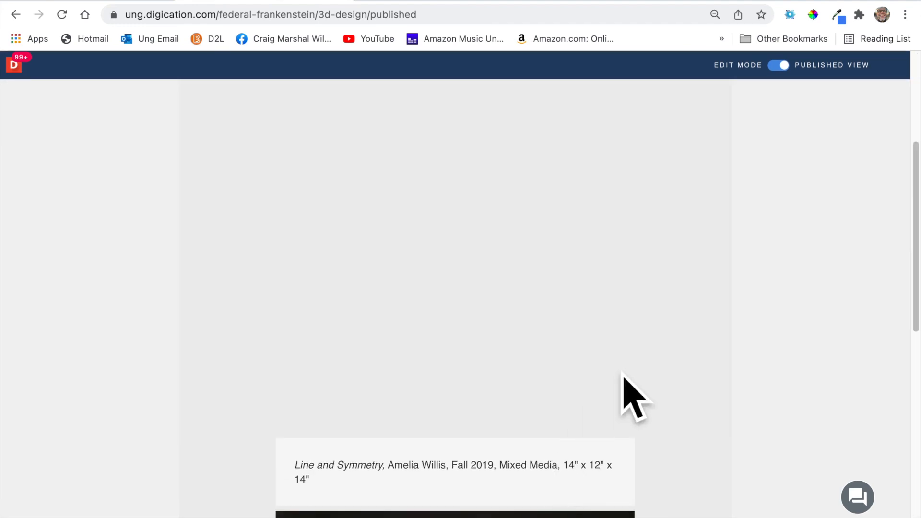
pyautogui.scroll(2, 643, 370)
pyautogui.click(892, 66)
pyautogui.click(892, 114)
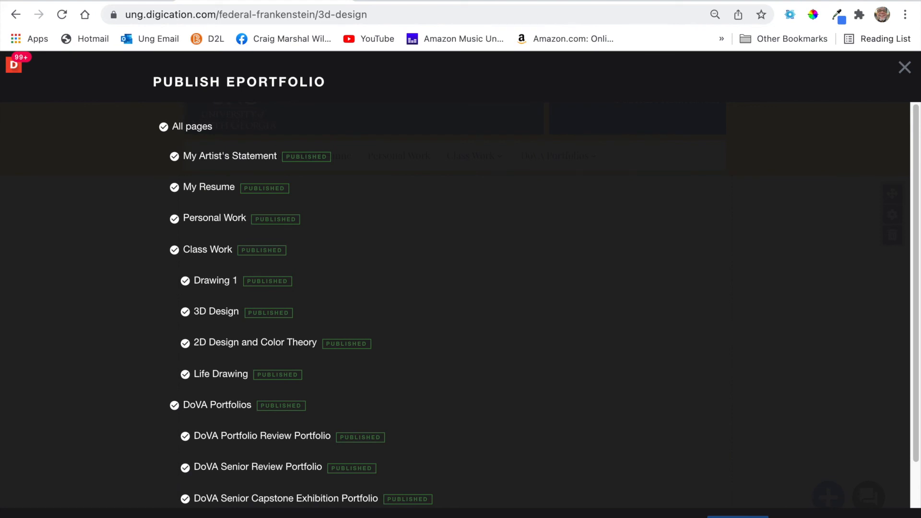
pyautogui.scroll(-10, 551, 427)
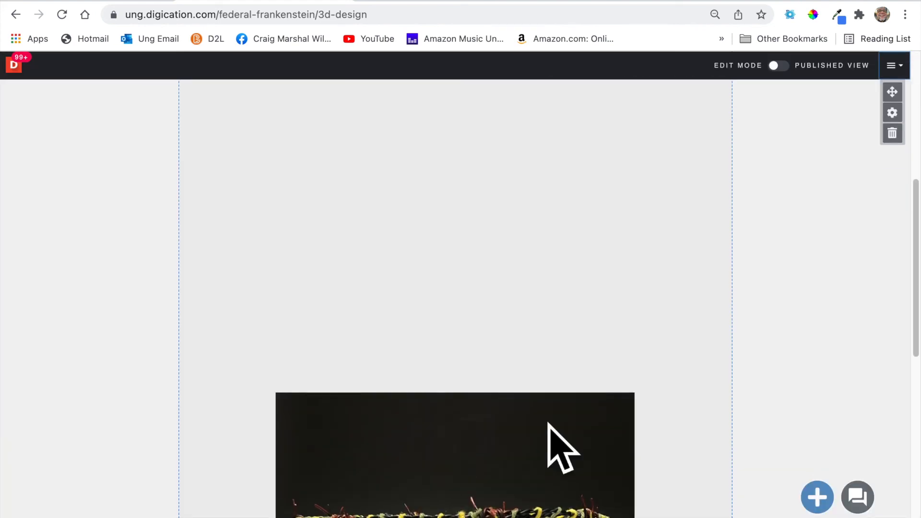
pyautogui.scroll(8, 551, 427)
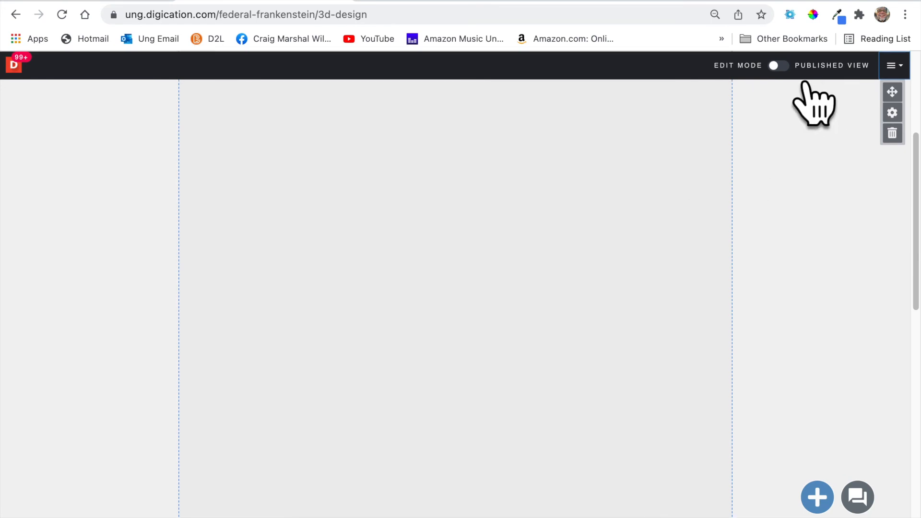
pyautogui.click(811, 69)
pyautogui.scroll(-1, 652, 245)
pyautogui.scroll(-4, 637, 242)
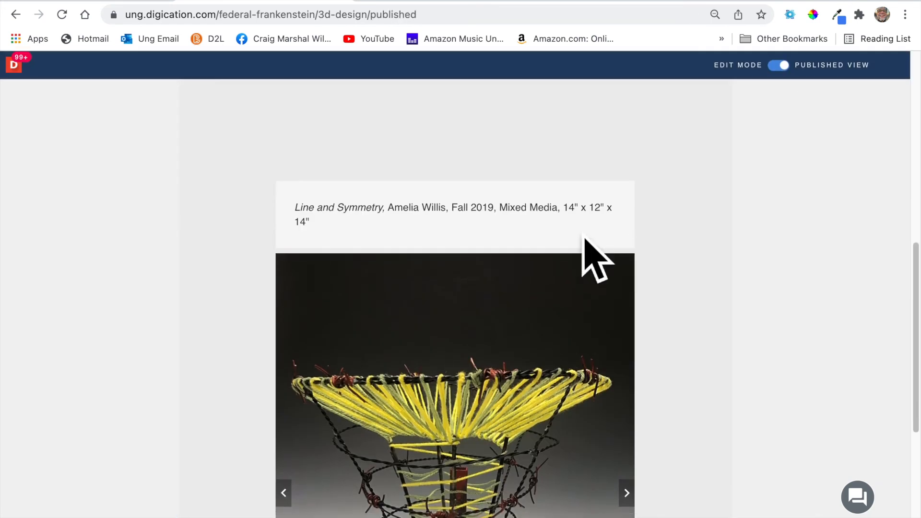
pyautogui.click(810, 83)
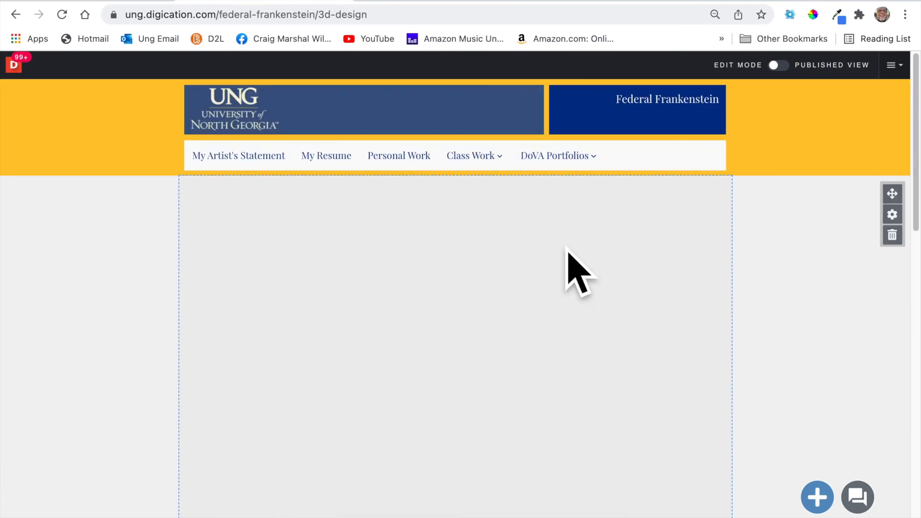
pyautogui.scroll(-1, 566, 255)
pyautogui.scroll(-2, 571, 269)
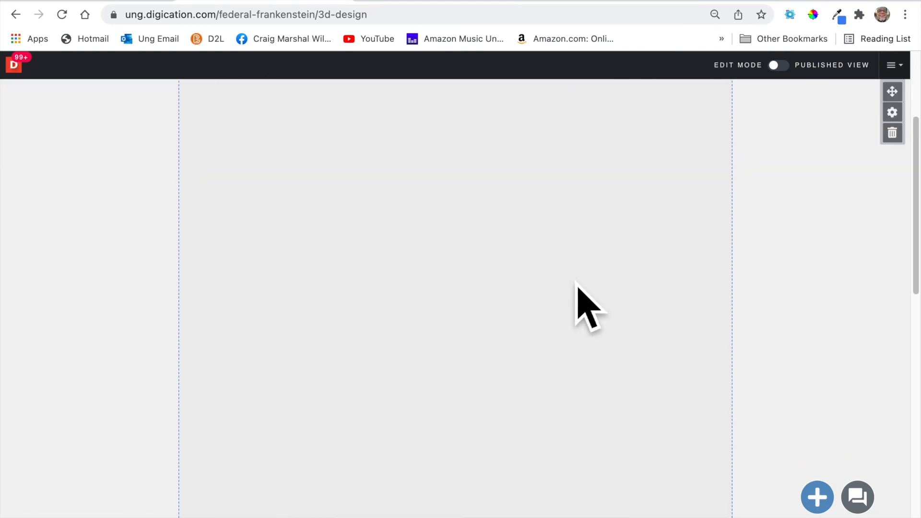
pyautogui.scroll(-1, 575, 282)
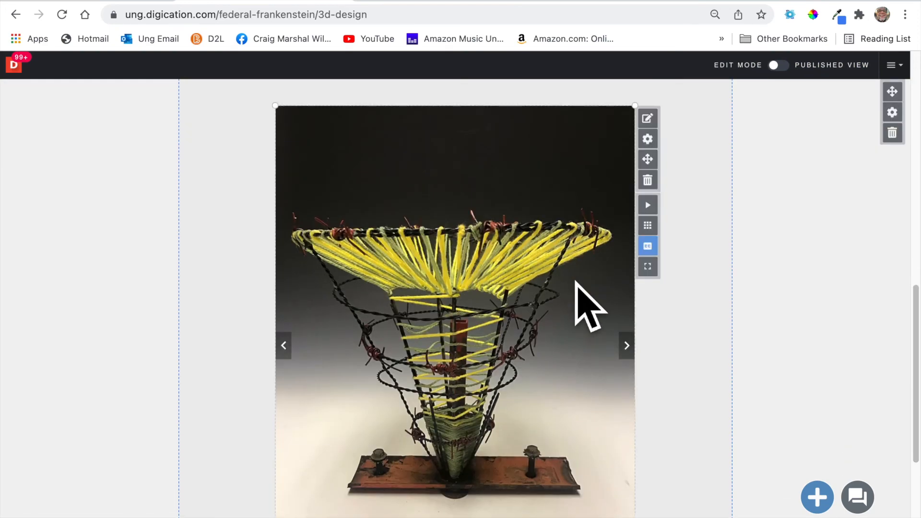
# Move the sculpture image carousel to the top of the 3D Design page.
pyautogui.scroll(-1, 575, 282)
pyautogui.scroll(4, 576, 282)
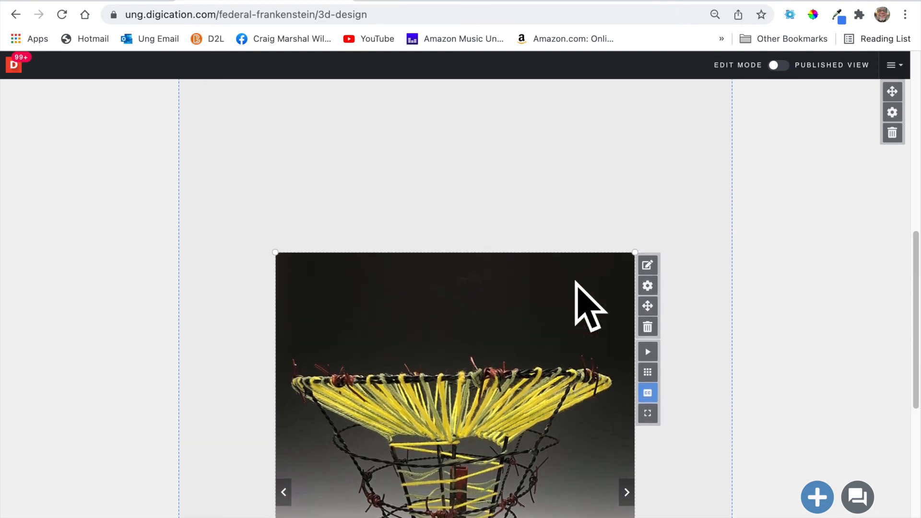
pyautogui.moveTo(632, 336)
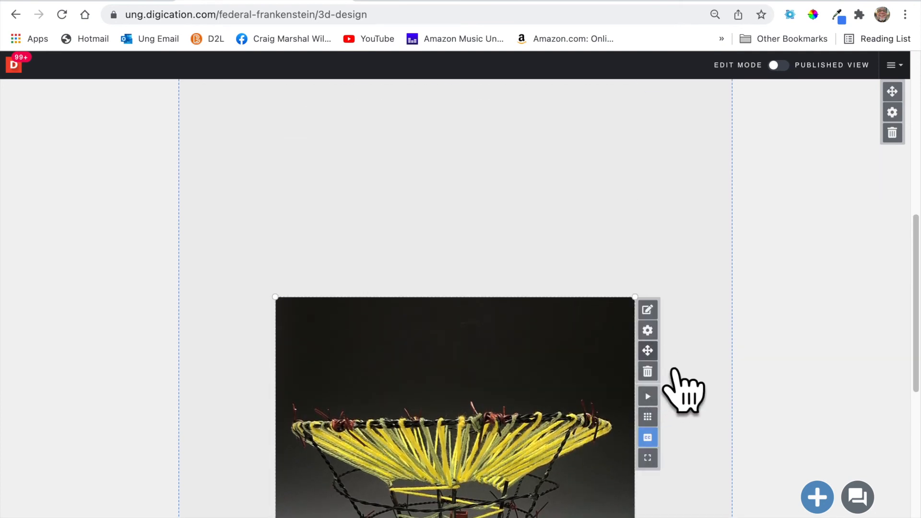
pyautogui.click(648, 350)
pyautogui.moveTo(600, 333); pyautogui.dragTo(587, 150)
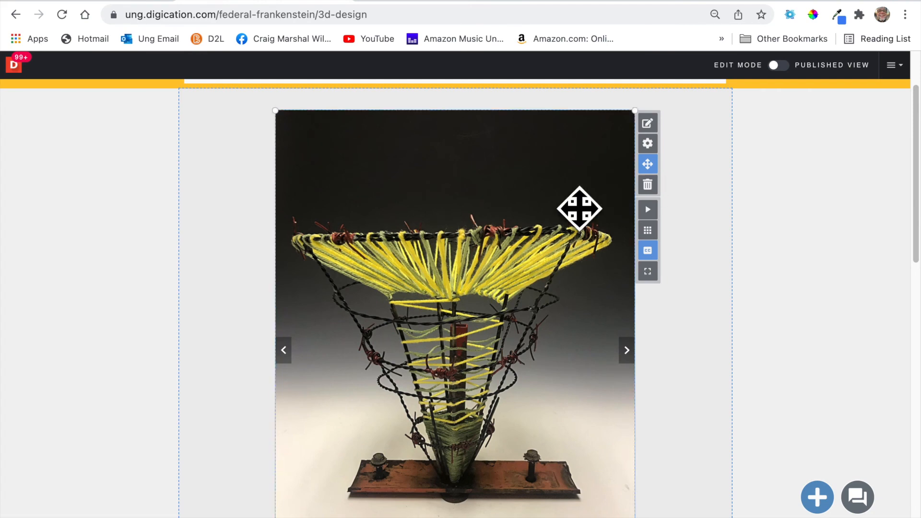
pyautogui.scroll(3, 534, 228)
pyautogui.moveTo(494, 270); pyautogui.dragTo(482, 223)
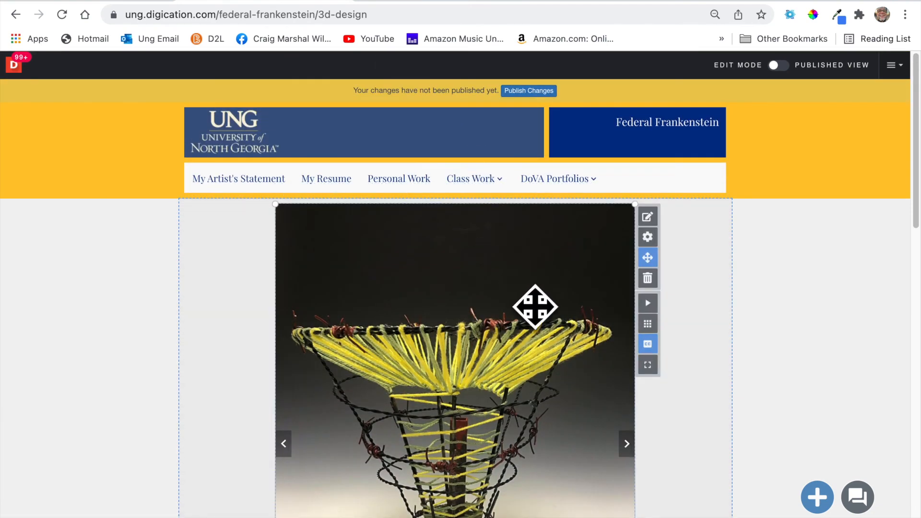
pyautogui.scroll(-10, 534, 306)
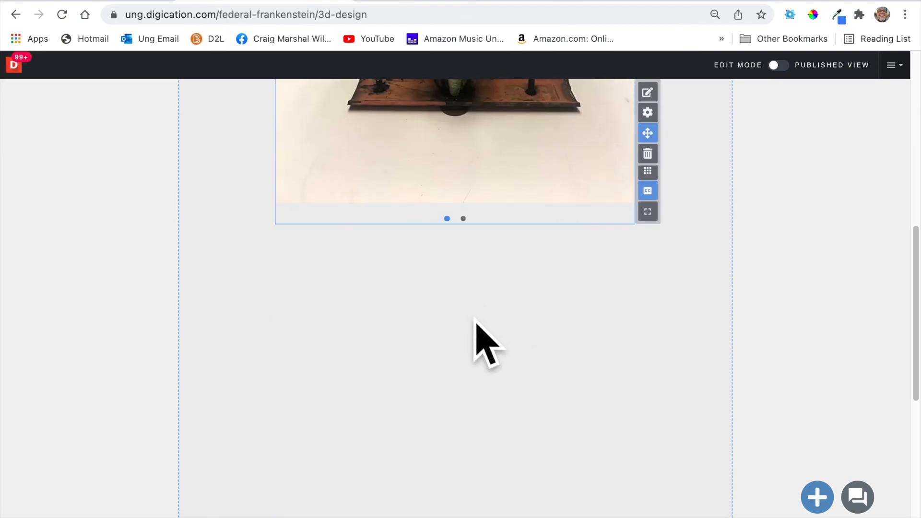
pyautogui.scroll(8, 477, 331)
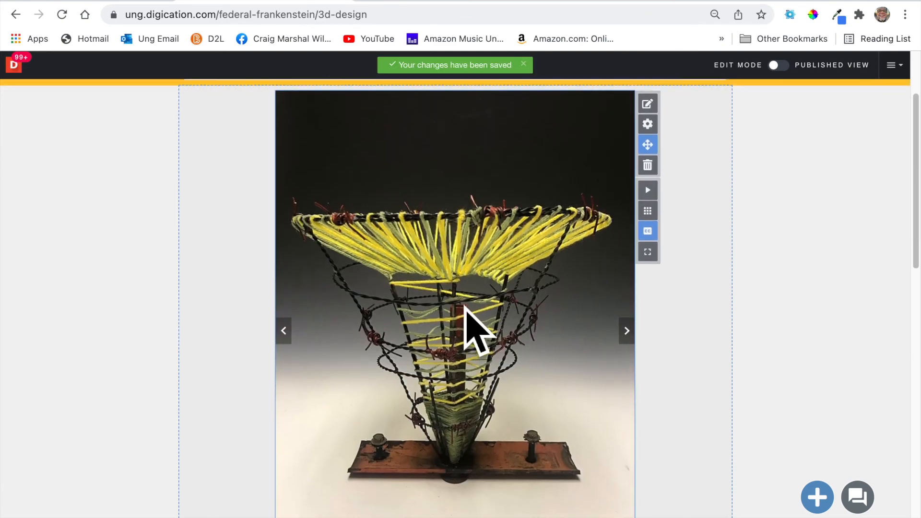
pyautogui.scroll(2, 478, 323)
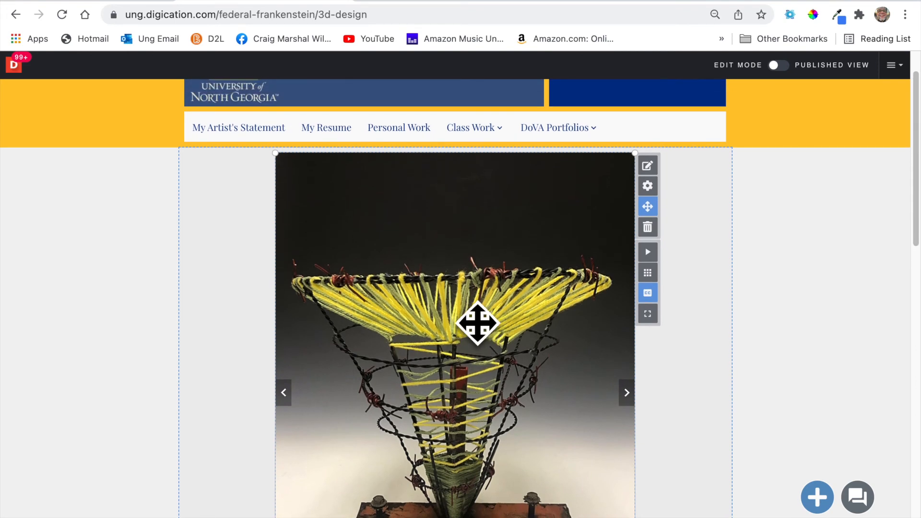
# Publish the reordered 3D Design page and go to Class Work > Drawing 1.
pyautogui.moveTo(473, 128)
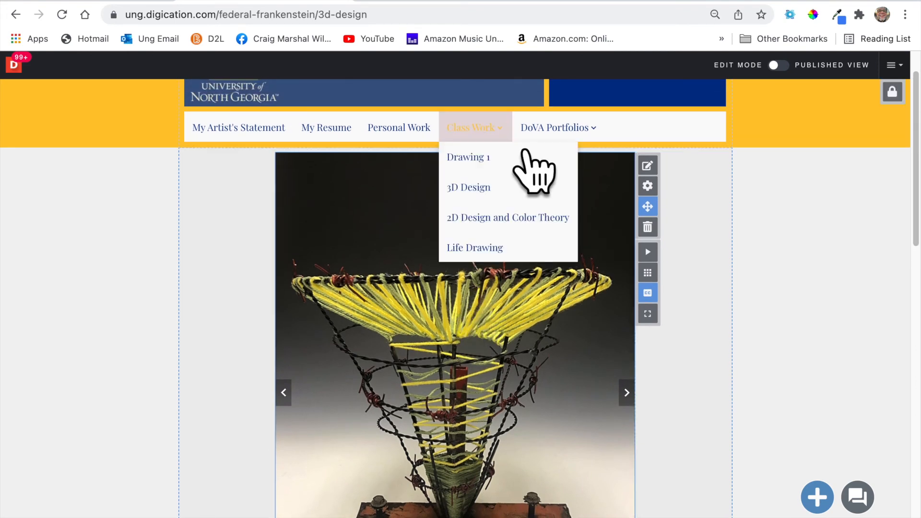
pyautogui.click(512, 186)
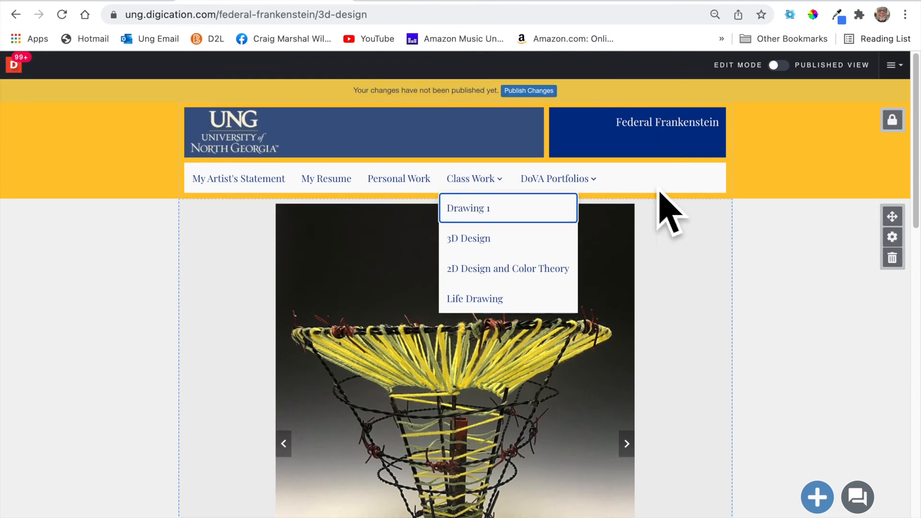
pyautogui.click(550, 91)
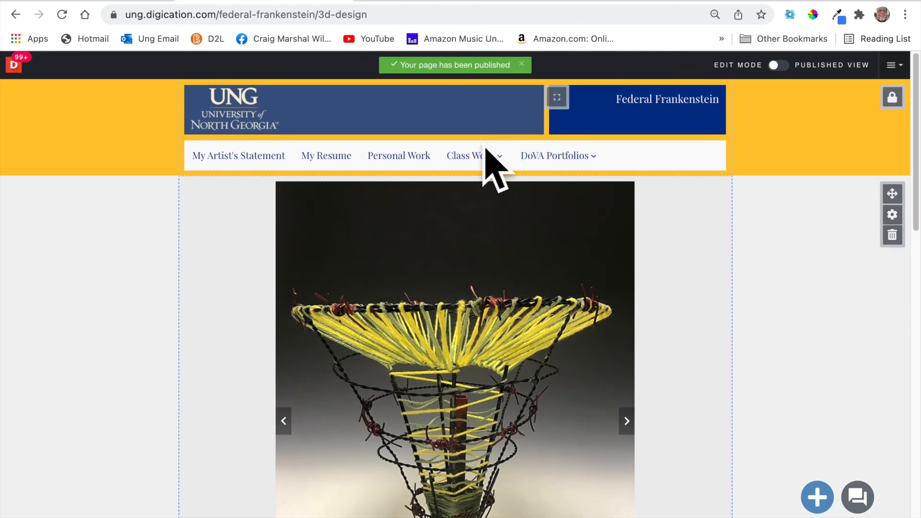
pyautogui.moveTo(486, 153)
pyautogui.click(499, 187)
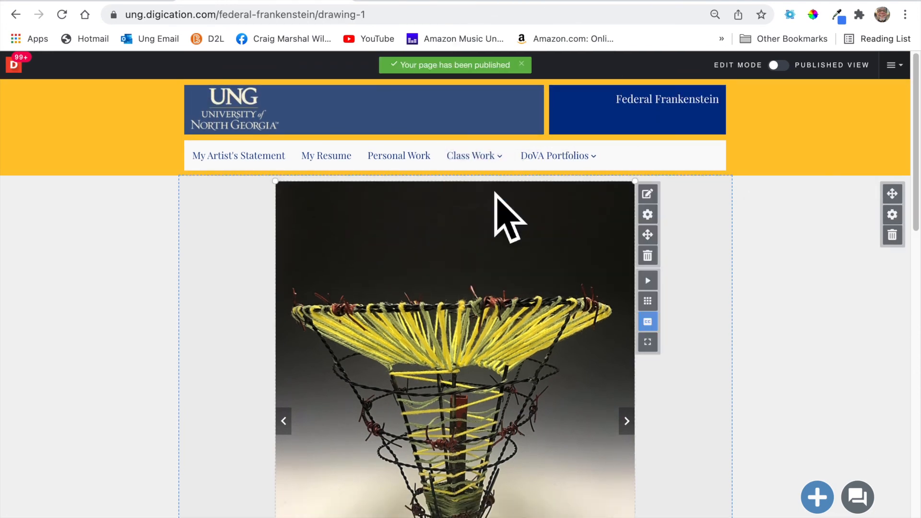
# Rearrange the Drawing 1 blocks so the Enmity caption sits directly under the snake drawing.
pyautogui.scroll(-3, 535, 326)
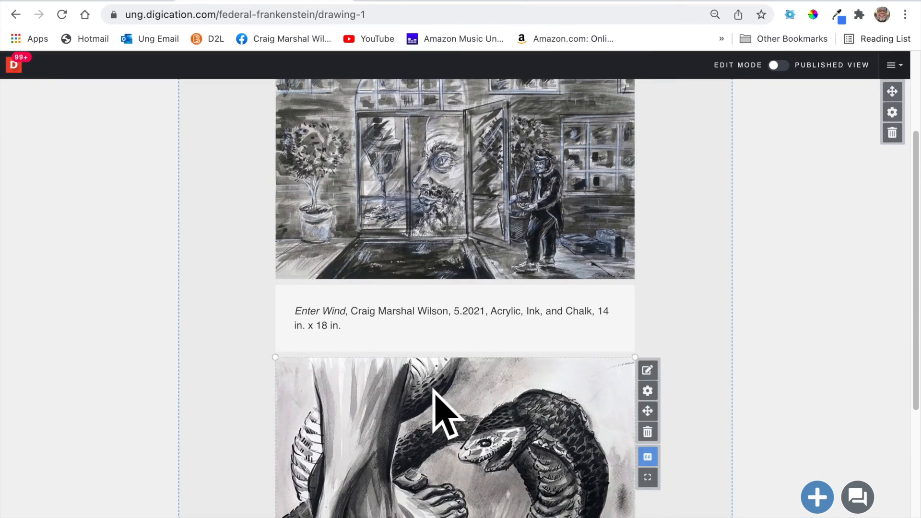
pyautogui.click(649, 411)
pyautogui.moveTo(517, 362); pyautogui.dragTo(539, 399)
pyautogui.scroll(-5, 540, 399)
pyautogui.moveTo(525, 419)
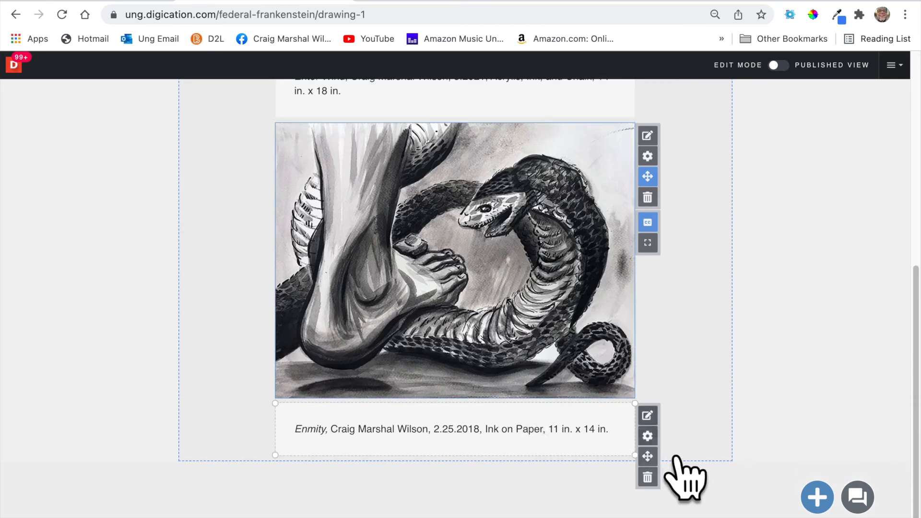
pyautogui.click(648, 456)
pyautogui.moveTo(603, 447); pyautogui.dragTo(603, 456)
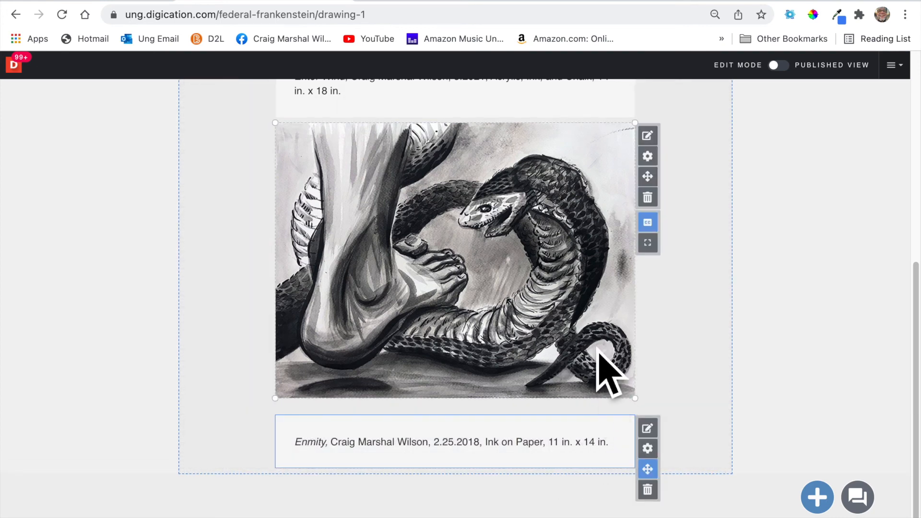
pyautogui.click(648, 177)
pyautogui.moveTo(597, 184); pyautogui.dragTo(570, 179)
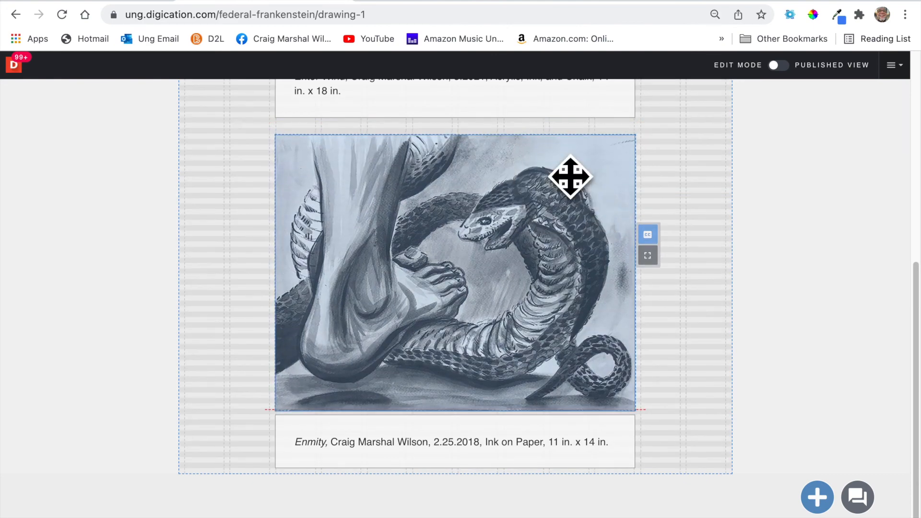
pyautogui.click(648, 254)
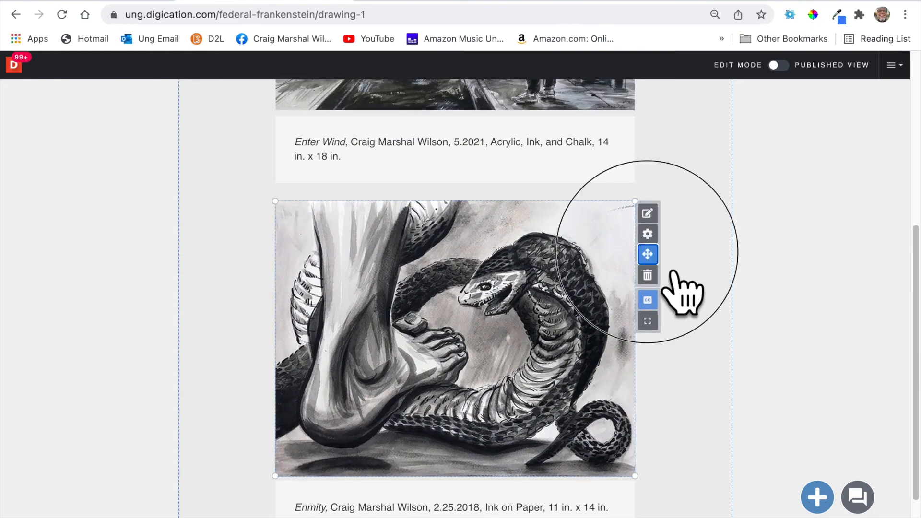
pyautogui.click(552, 212)
pyautogui.click(648, 257)
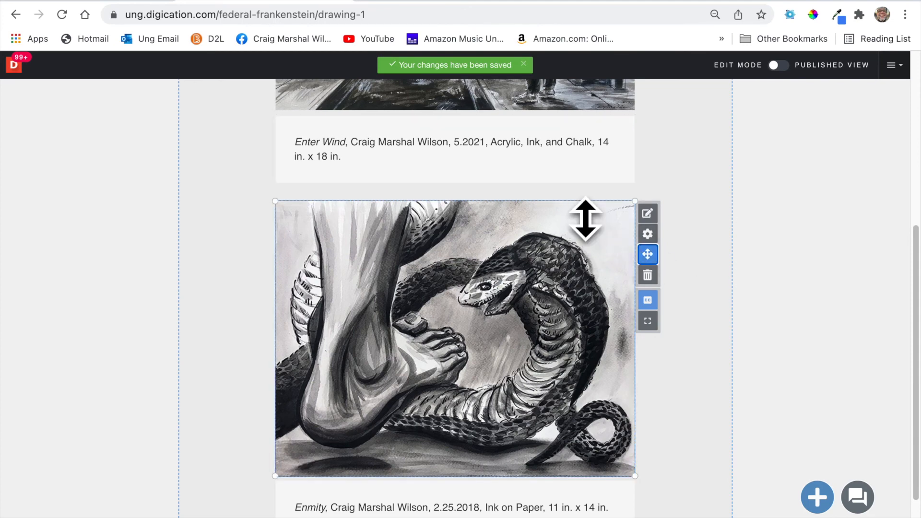
pyautogui.moveTo(583, 241); pyautogui.dragTo(575, 215)
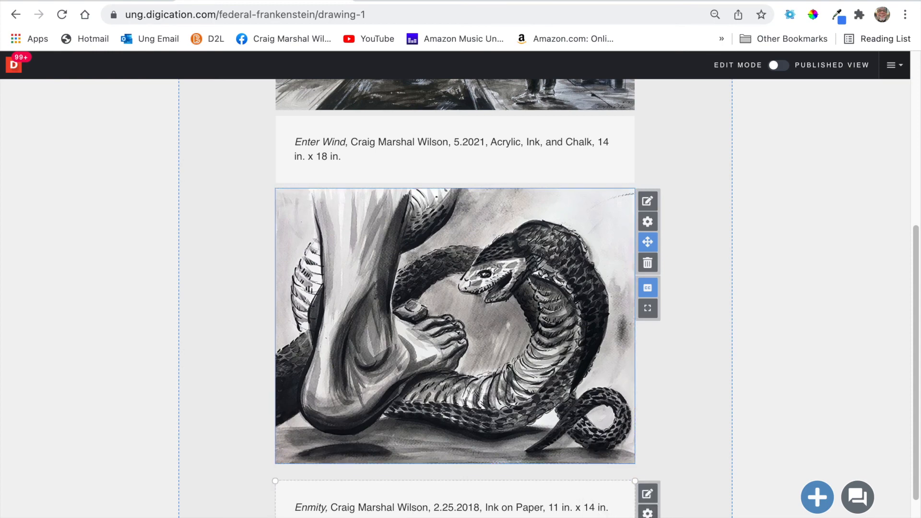
pyautogui.moveTo(605, 497); pyautogui.dragTo(605, 487)
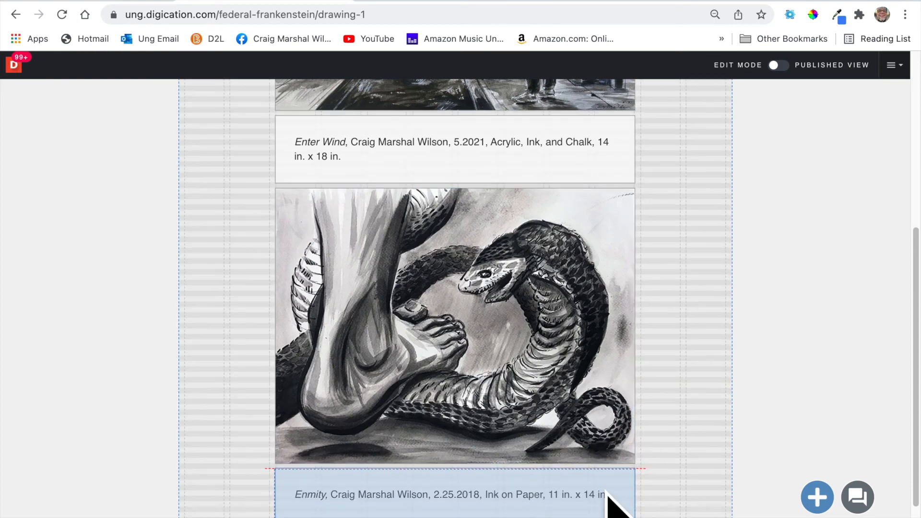
# Publish the Drawing 1 page through the Publish Pages option.
pyautogui.scroll(6, 720, 415)
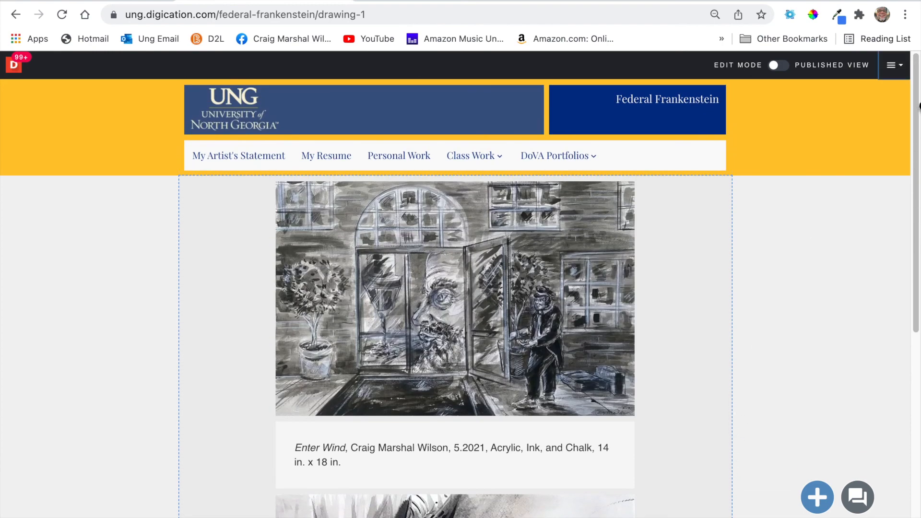
pyautogui.click(894, 65)
pyautogui.click(896, 119)
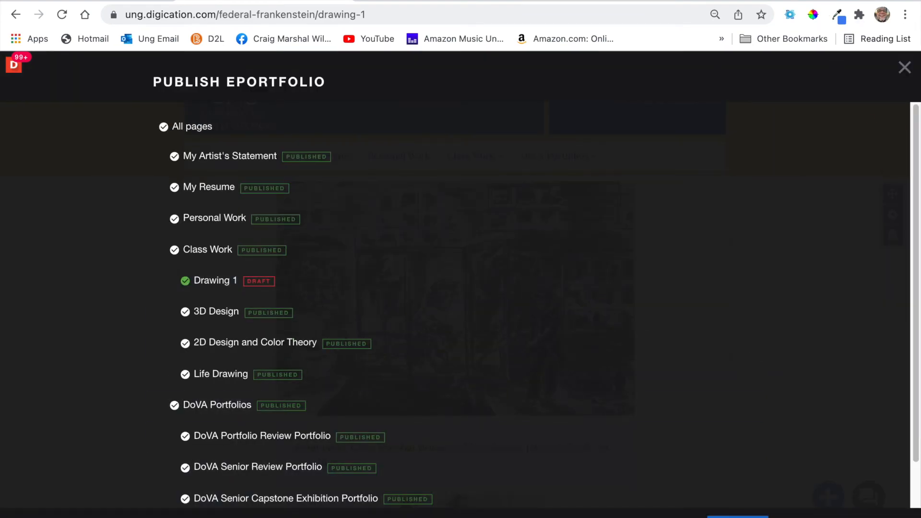
pyautogui.click(737, 517)
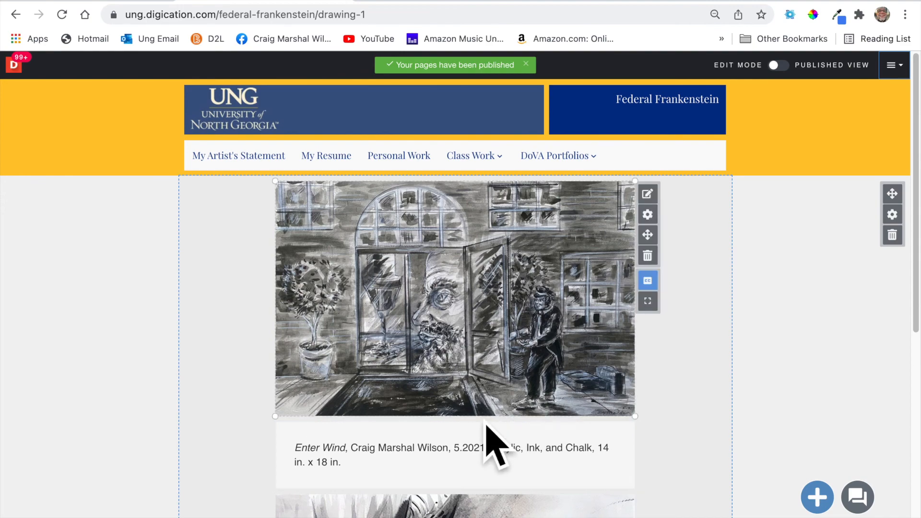
pyautogui.scroll(-5, 485, 422)
pyautogui.scroll(-3, 494, 442)
pyautogui.scroll(8, 494, 441)
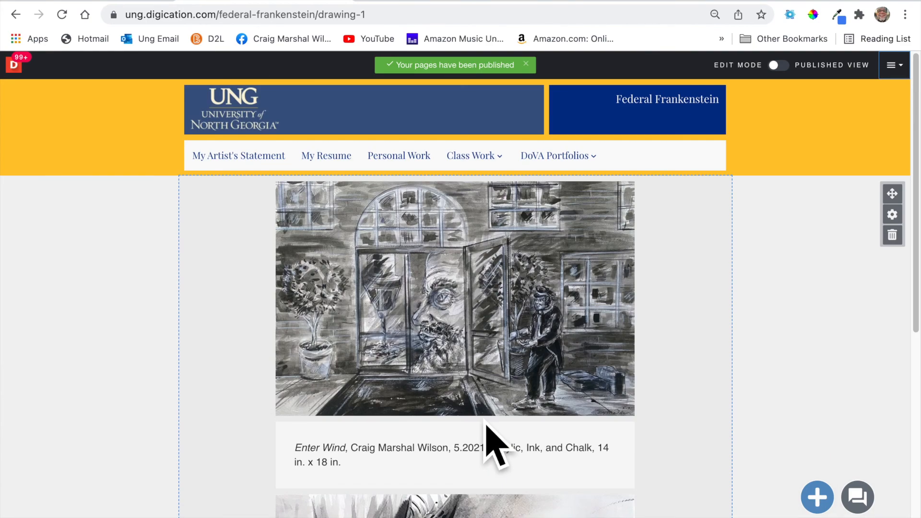
pyautogui.click(268, 15)
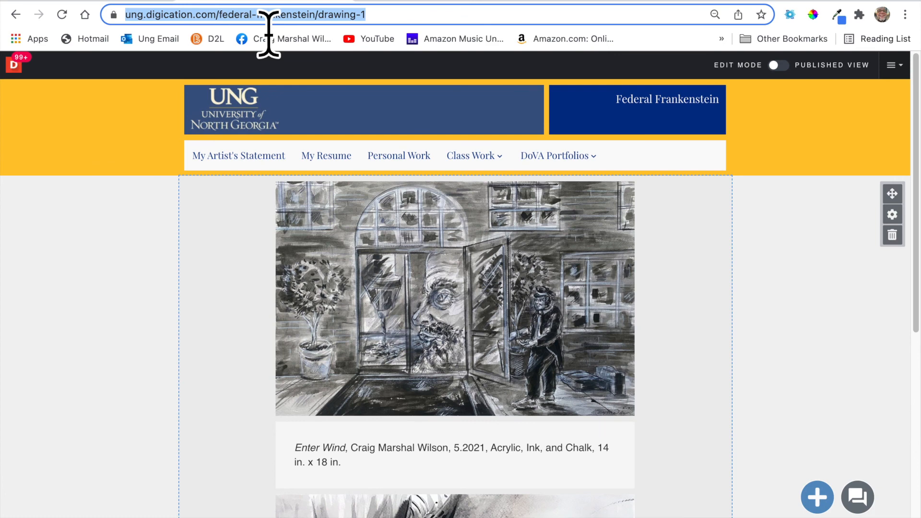
pyautogui.write('custom')
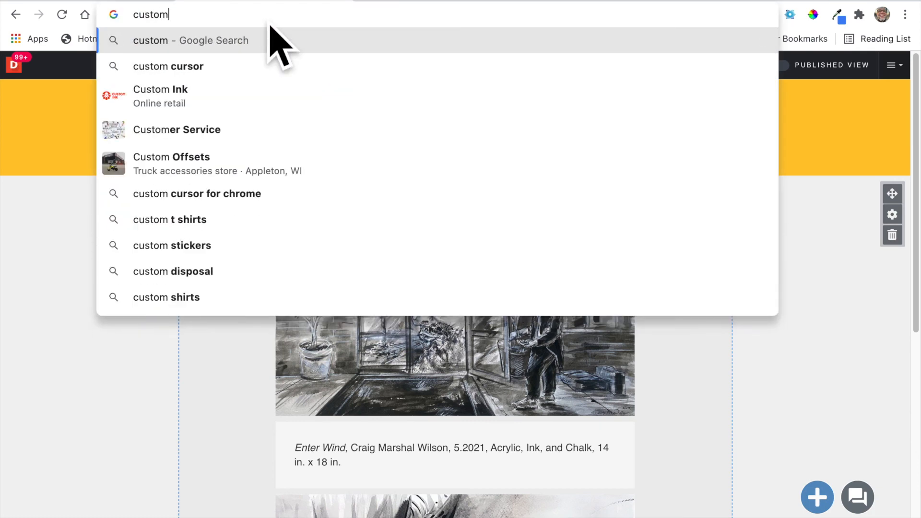
pyautogui.write('ize digication')
pyautogui.press('Return')
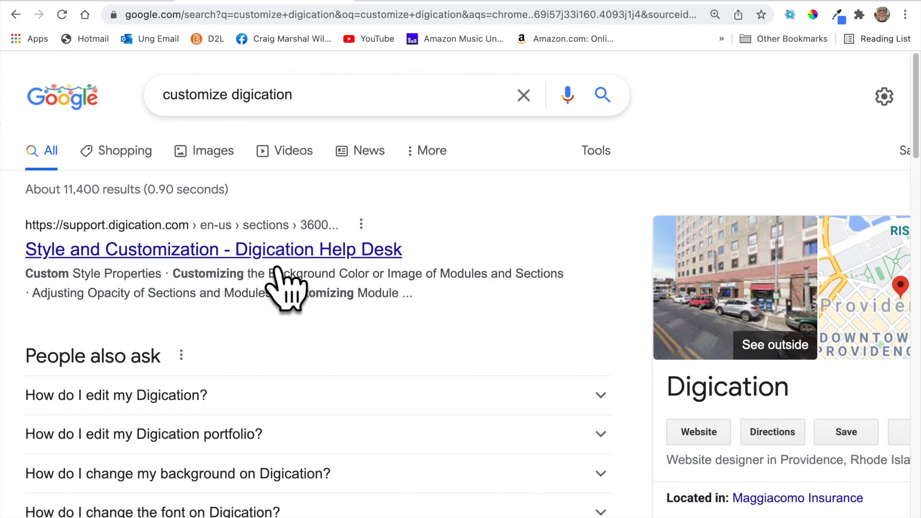
pyautogui.click(297, 158)
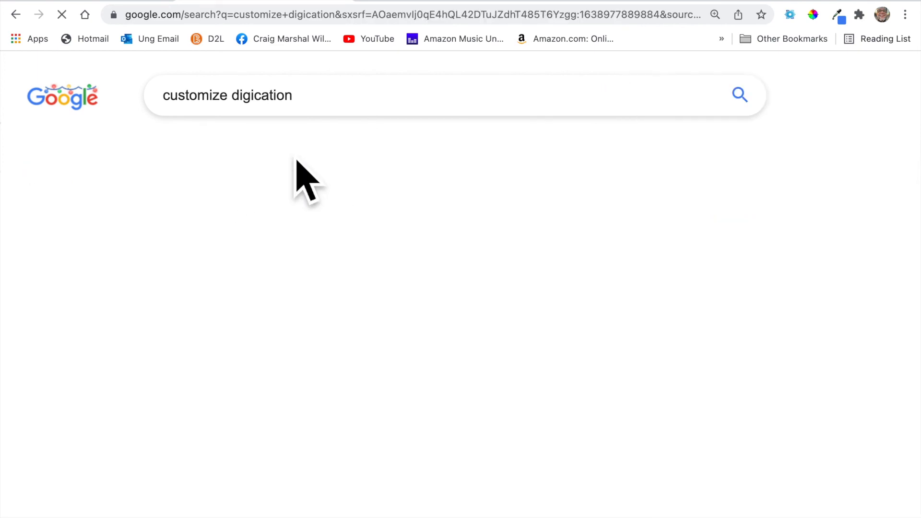
pyautogui.scroll(-15, 278, 340)
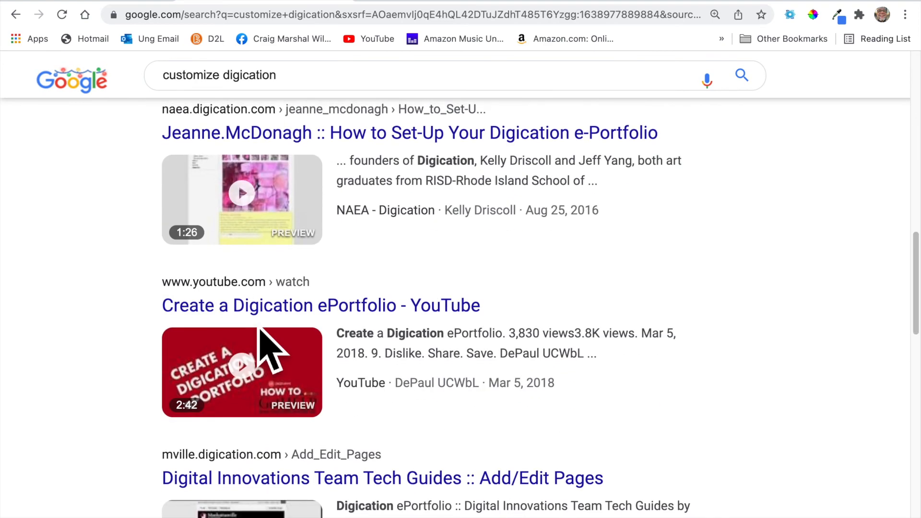
pyautogui.scroll(15, 264, 311)
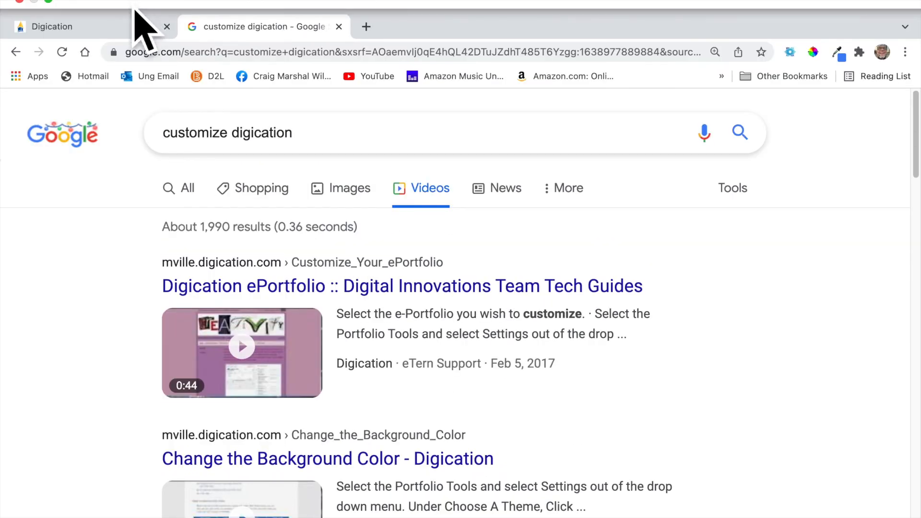
pyautogui.click(75, 34)
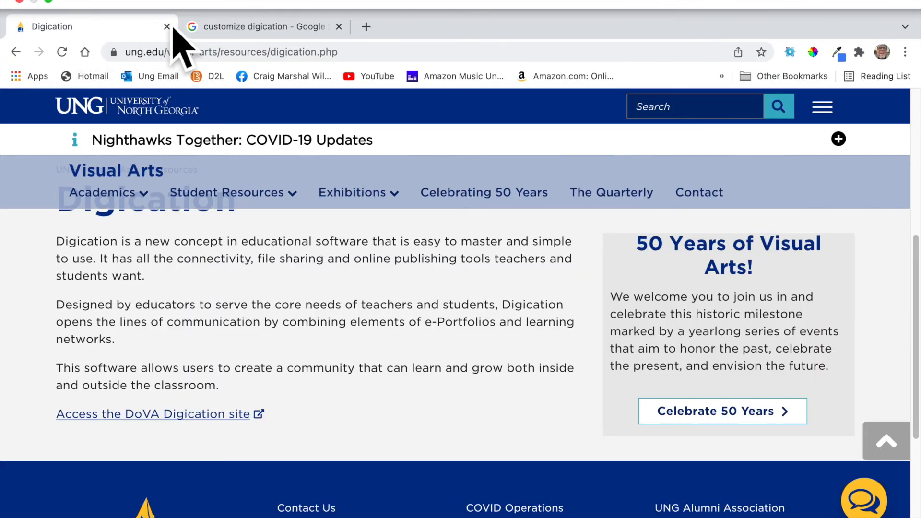
pyautogui.click(230, 30)
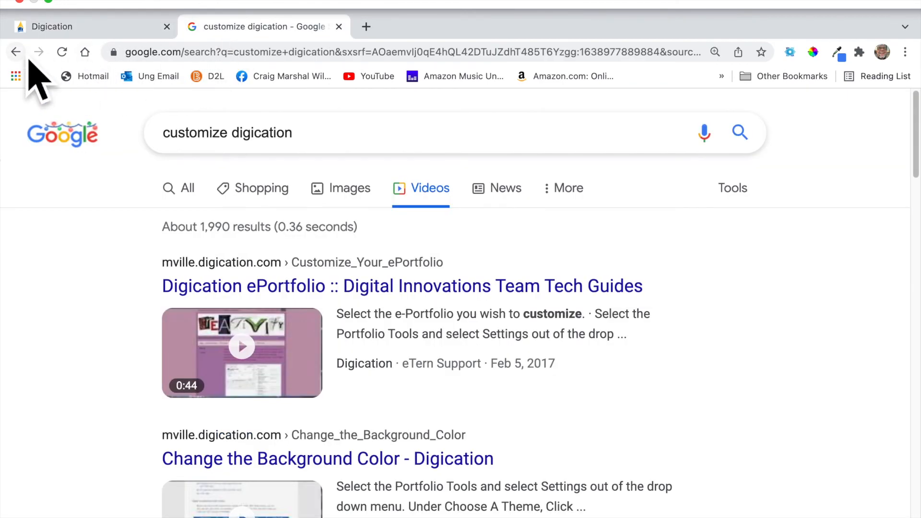
pyautogui.click(20, 54)
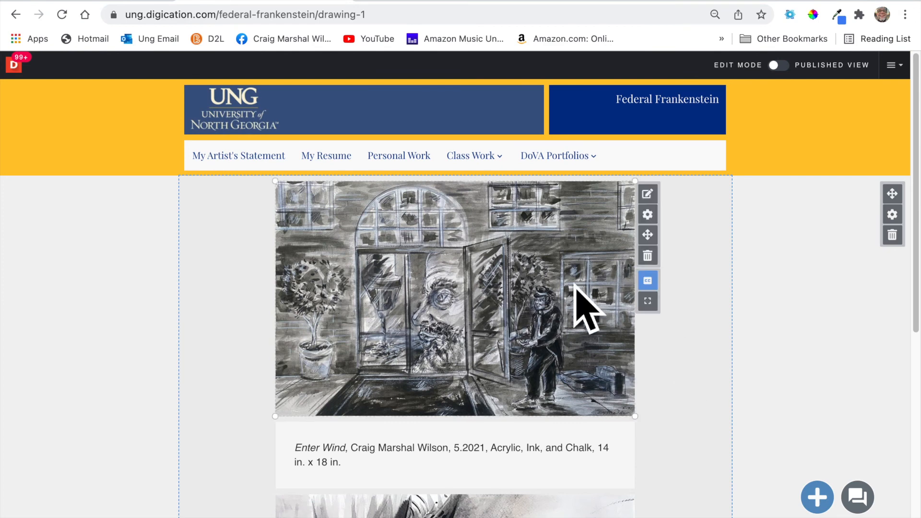
# Open the Enter Wind image module's settings and turn on showing the module name.
pyautogui.moveTo(598, 265)
pyautogui.click(649, 195)
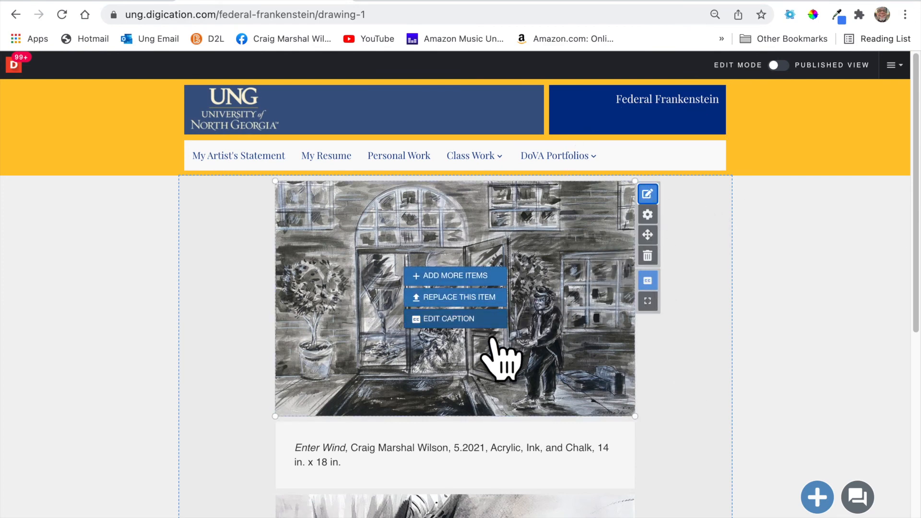
pyautogui.click(647, 214)
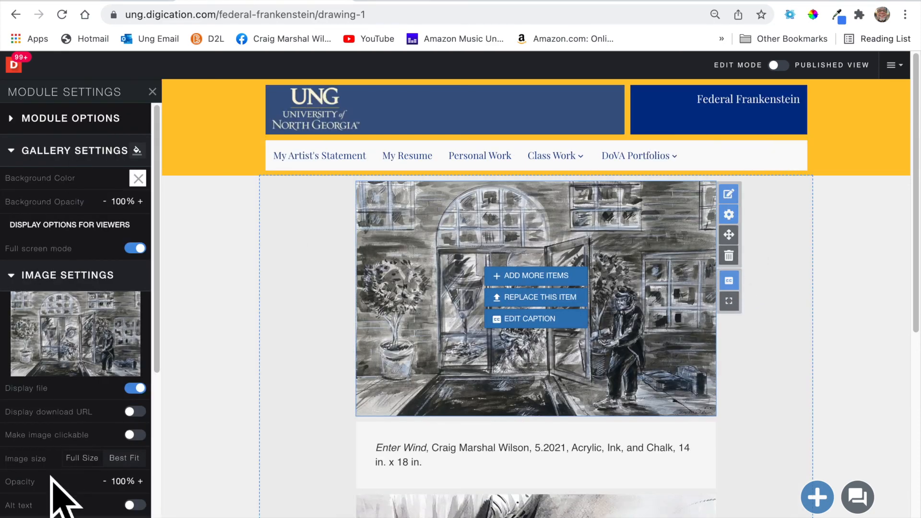
pyautogui.click(38, 134)
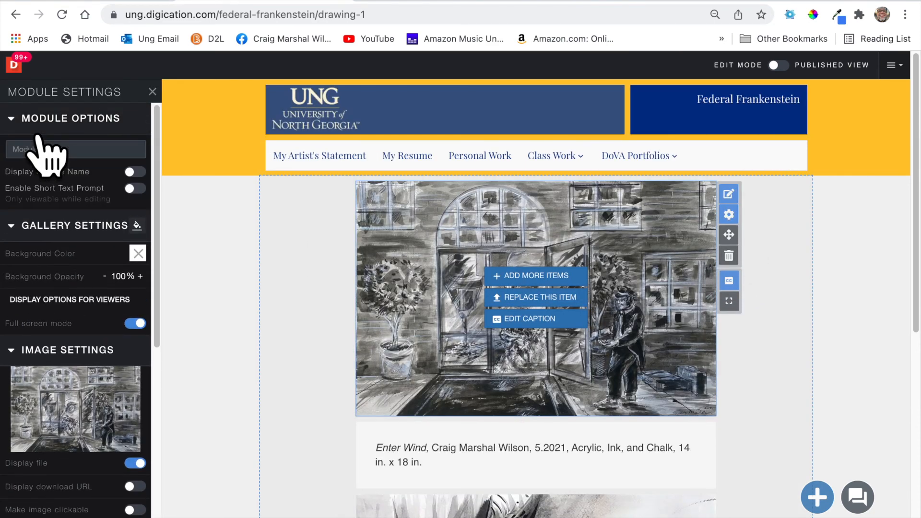
pyautogui.click(136, 174)
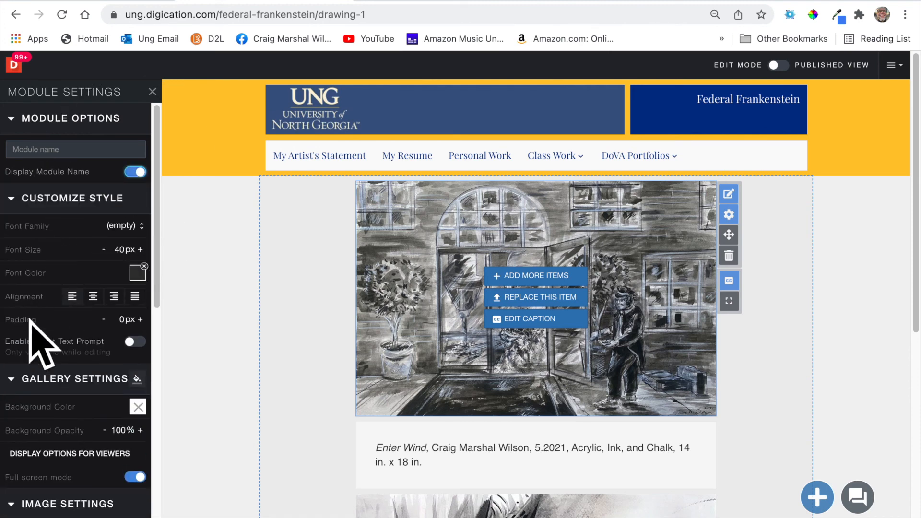
# Set the gallery background to black, review the caption style options, and close the settings.
pyautogui.scroll(-5, 91, 426)
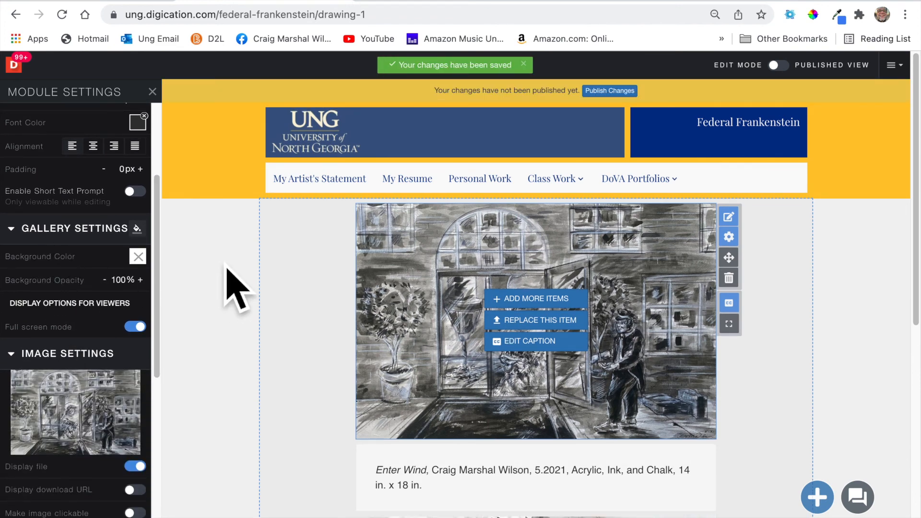
pyautogui.click(139, 257)
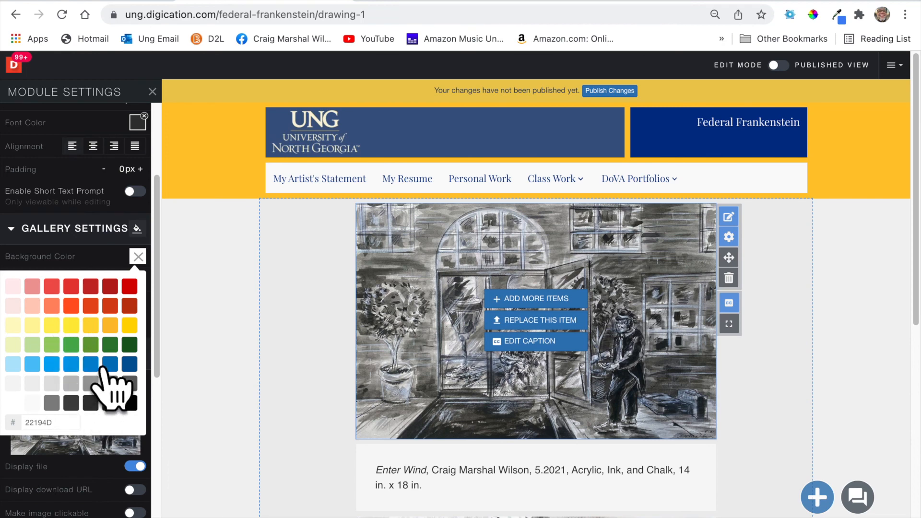
pyautogui.click(140, 405)
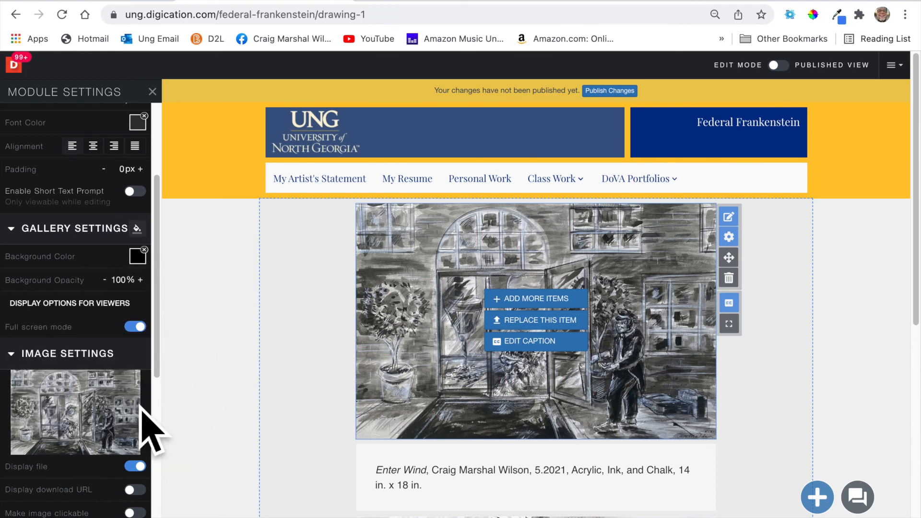
pyautogui.scroll(-5, 134, 390)
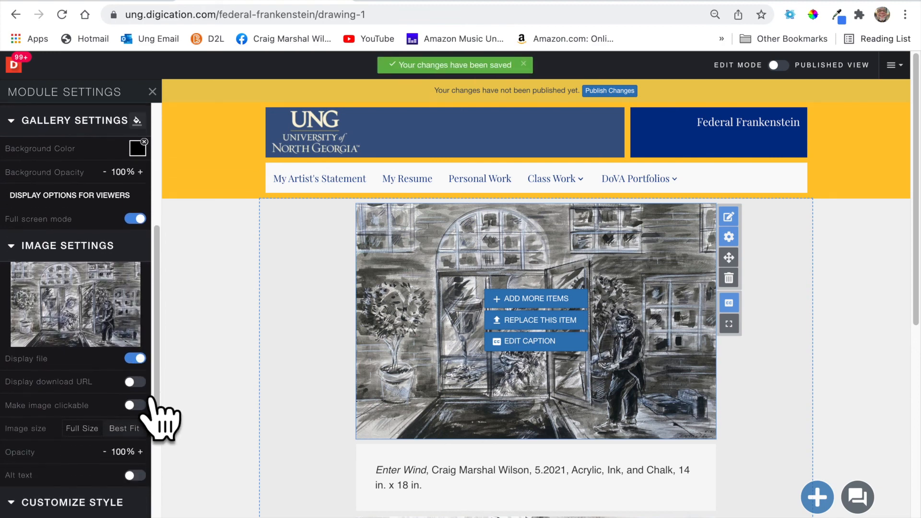
pyautogui.scroll(-1, 152, 415)
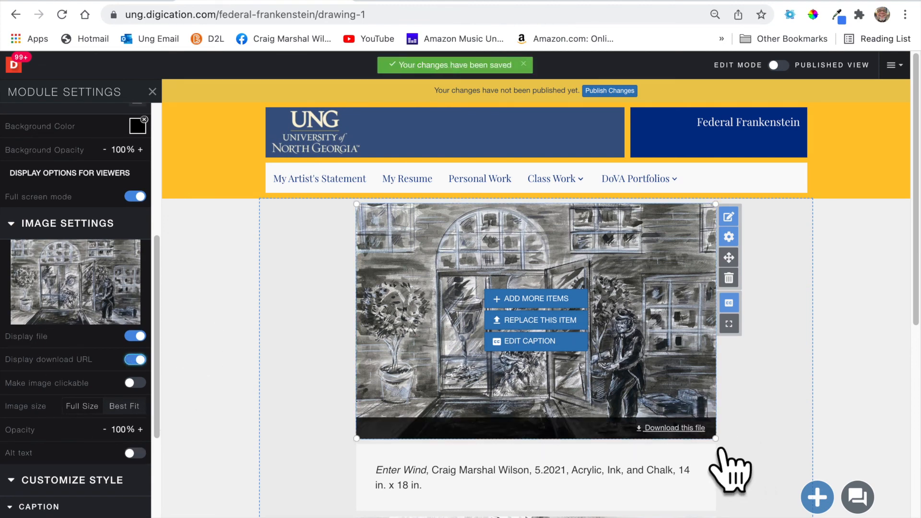
pyautogui.scroll(-2, 139, 437)
pyautogui.scroll(-5, 129, 432)
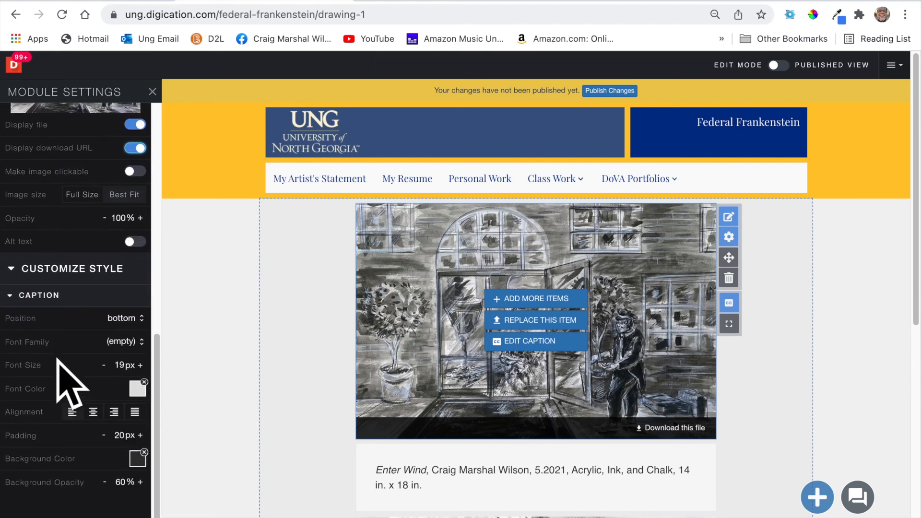
pyautogui.scroll(-1, 72, 456)
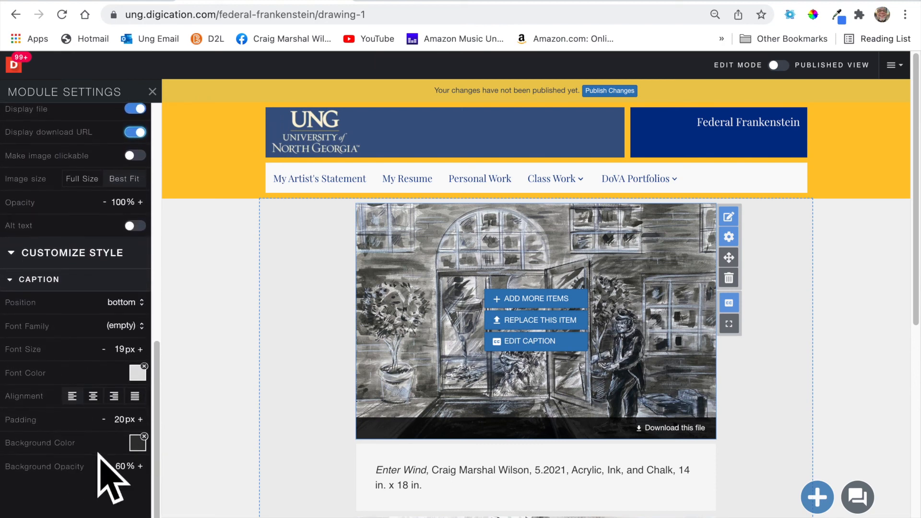
pyautogui.click(180, 114)
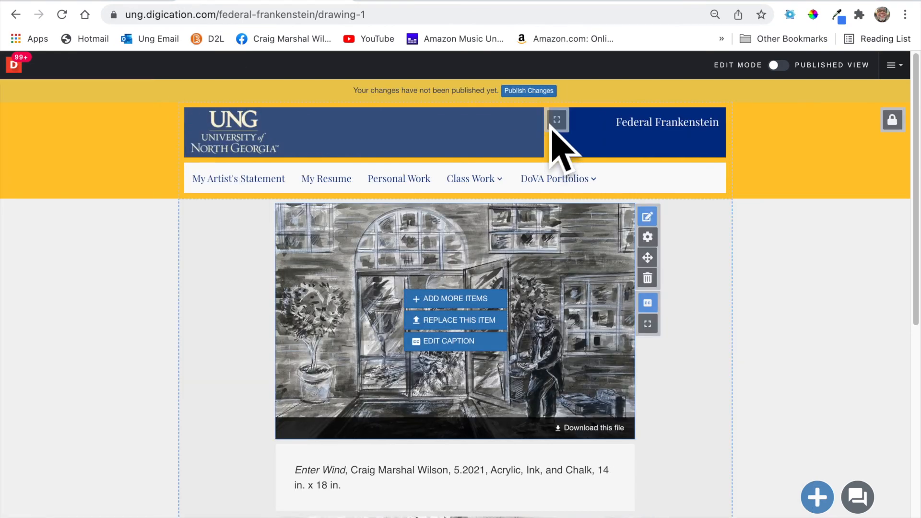
# Publish the page, then clear the image gallery's background colour and publish the white background.
pyautogui.click(546, 90)
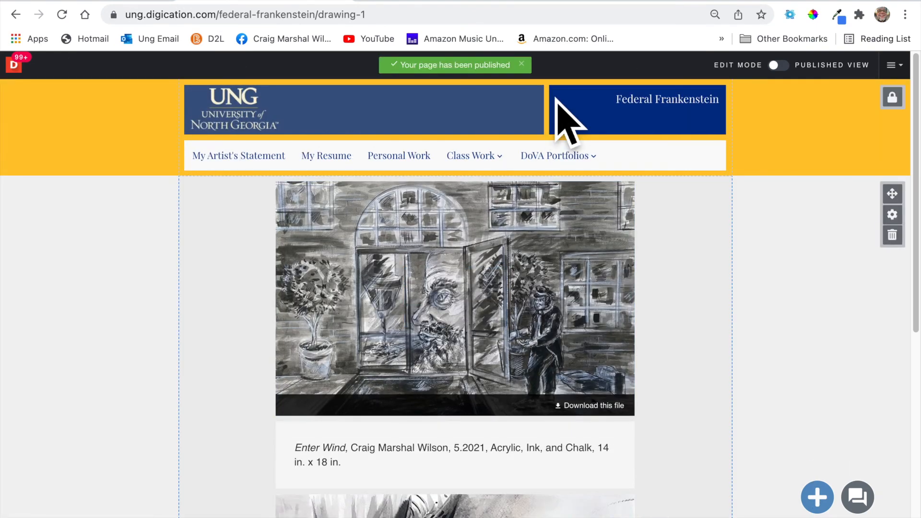
pyautogui.moveTo(559, 370)
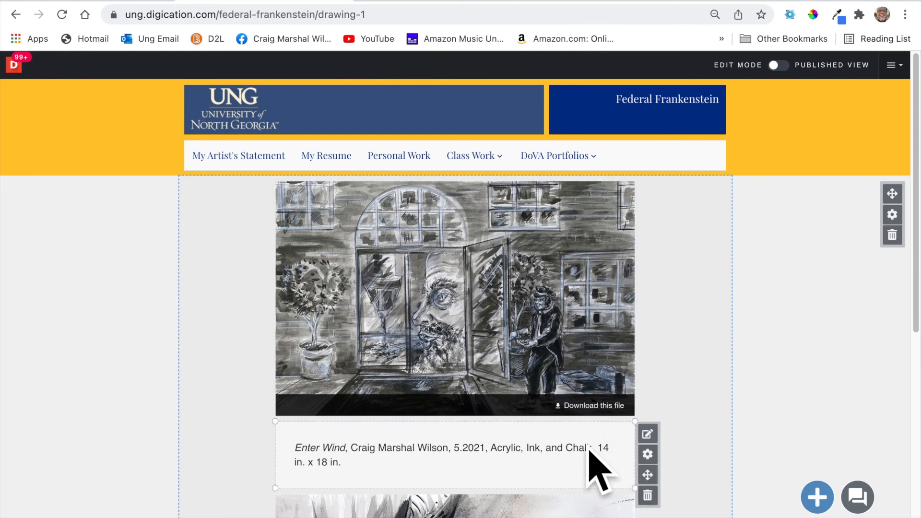
pyautogui.moveTo(619, 412)
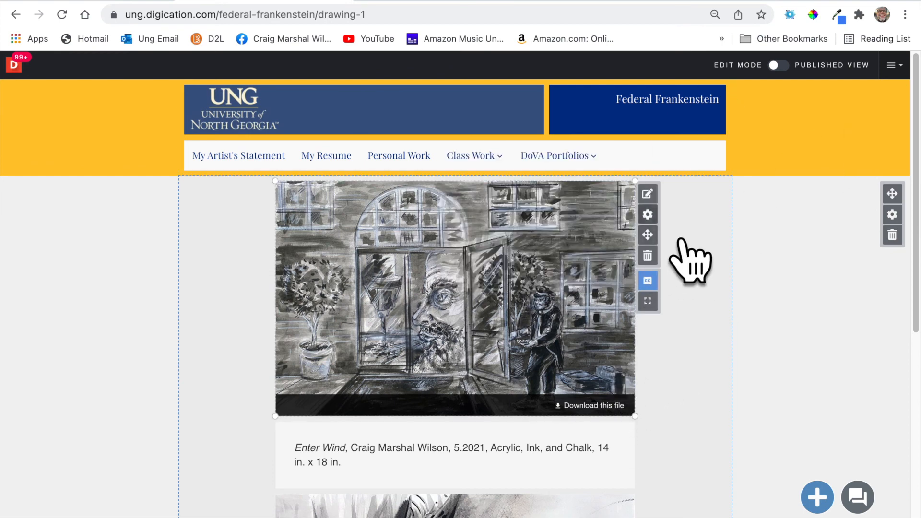
pyautogui.click(647, 215)
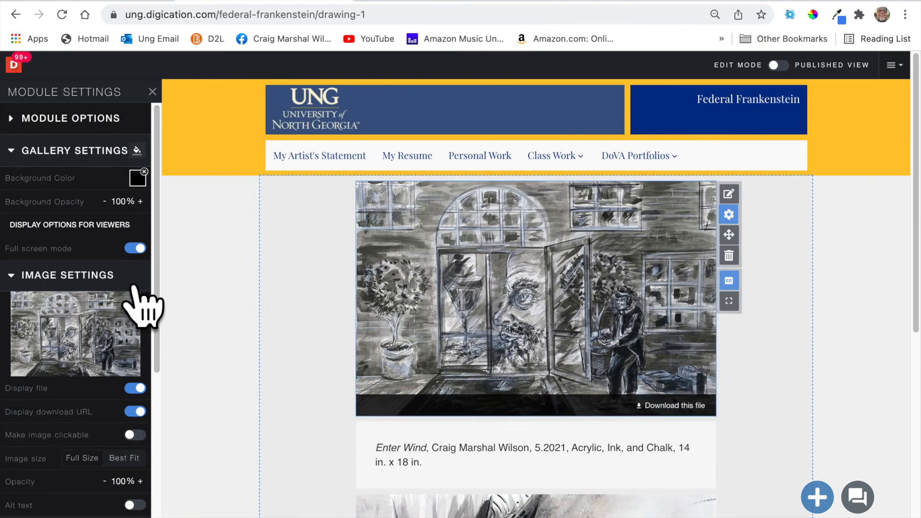
pyautogui.click(144, 171)
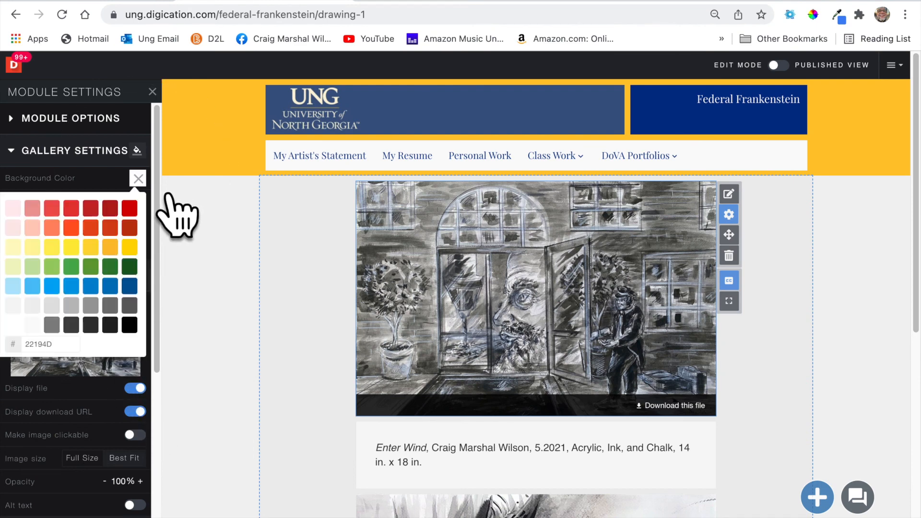
pyautogui.click(33, 328)
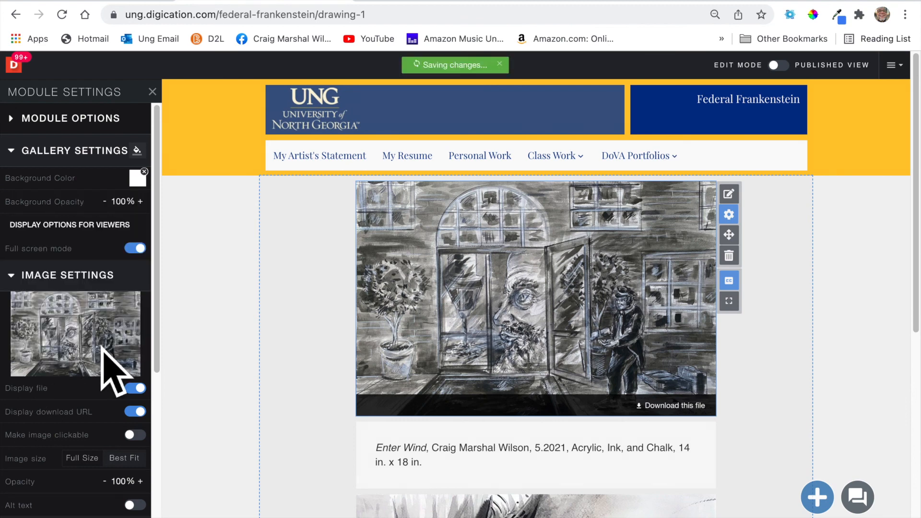
pyautogui.click(188, 372)
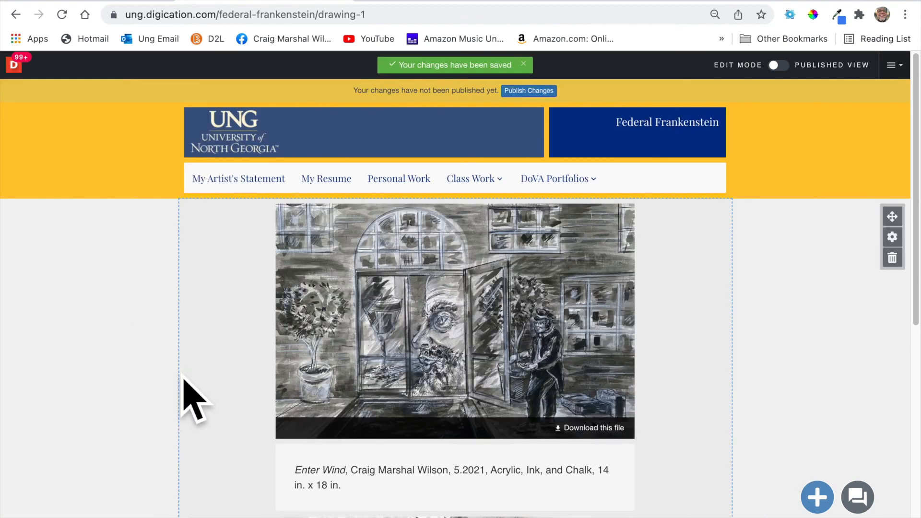
pyautogui.click(536, 90)
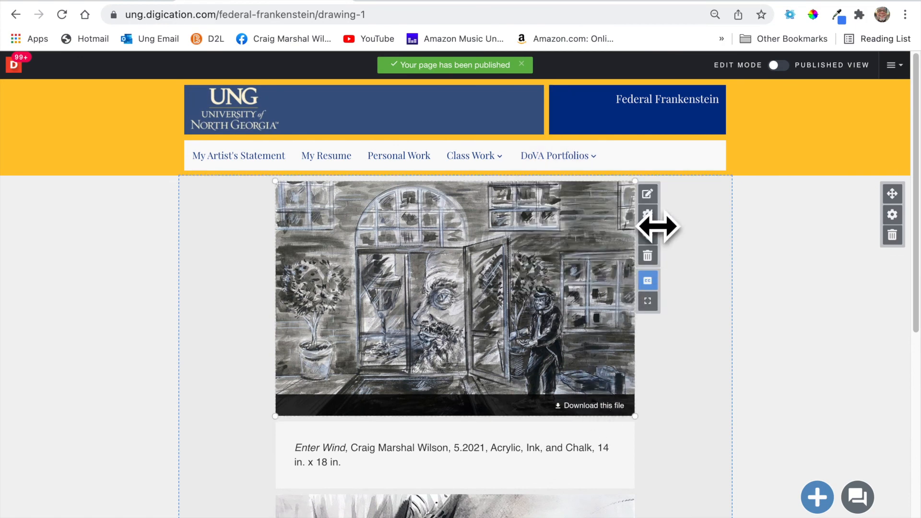
# Switch off the download link under the Enter Wind image and close its settings.
pyautogui.click(648, 214)
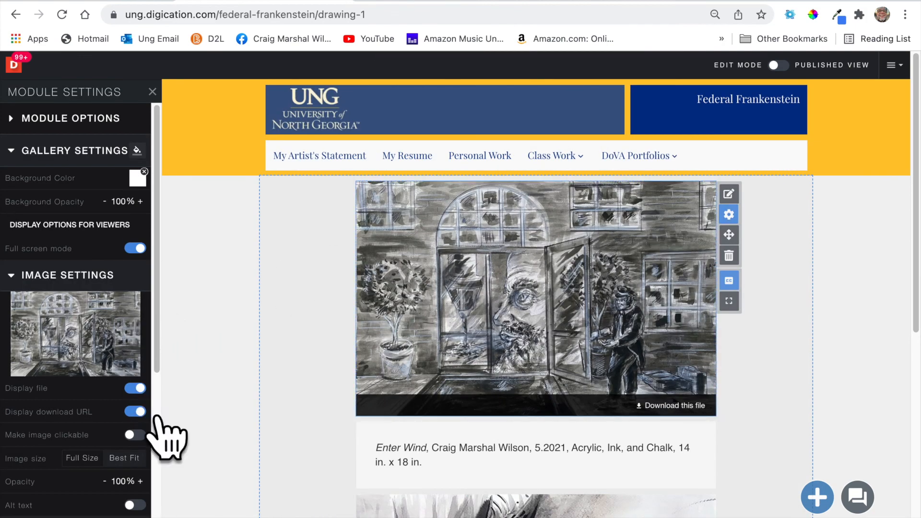
pyautogui.click(135, 411)
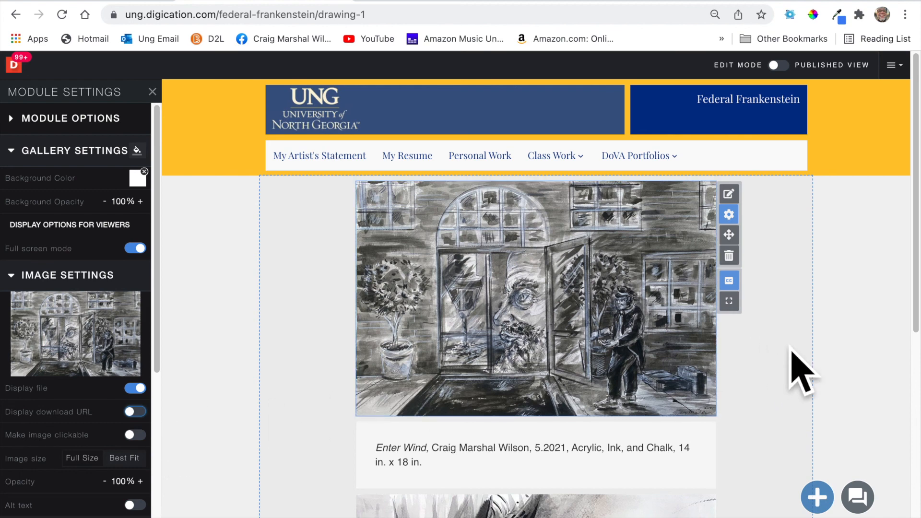
pyautogui.click(791, 367)
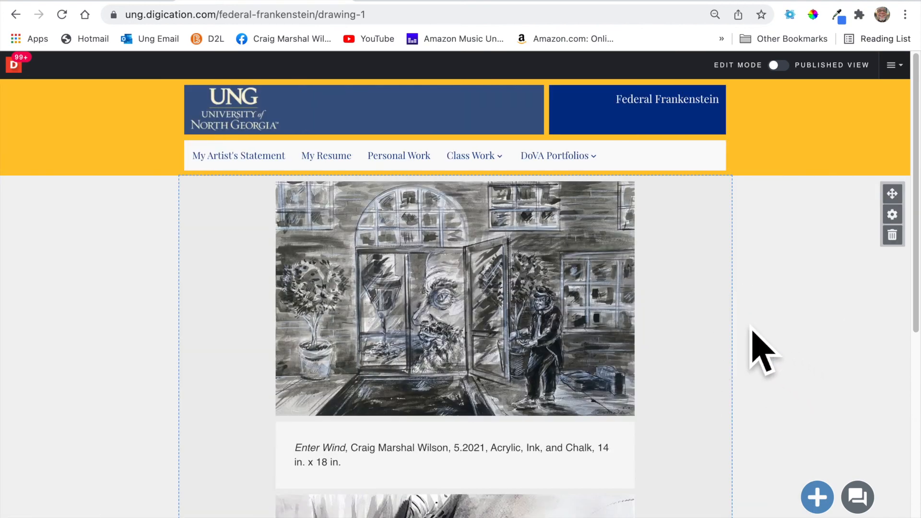
pyautogui.moveTo(508, 308)
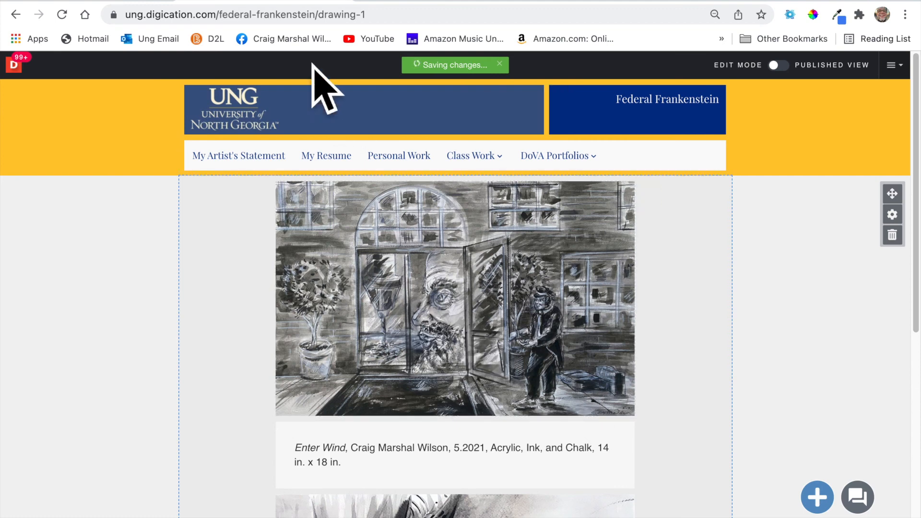
# Search the web for 'ung visula arts' and open the UNG Visual Arts department site.
pyautogui.click(242, 15)
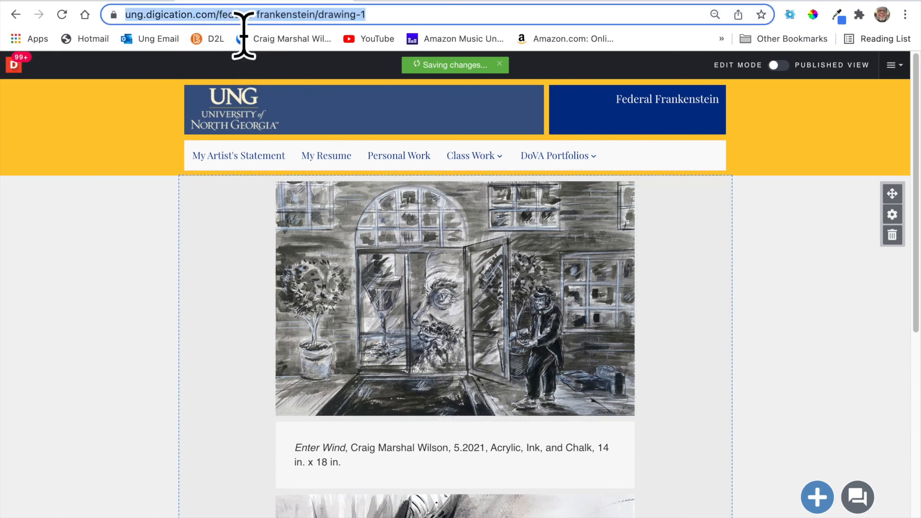
pyautogui.write('ung ')
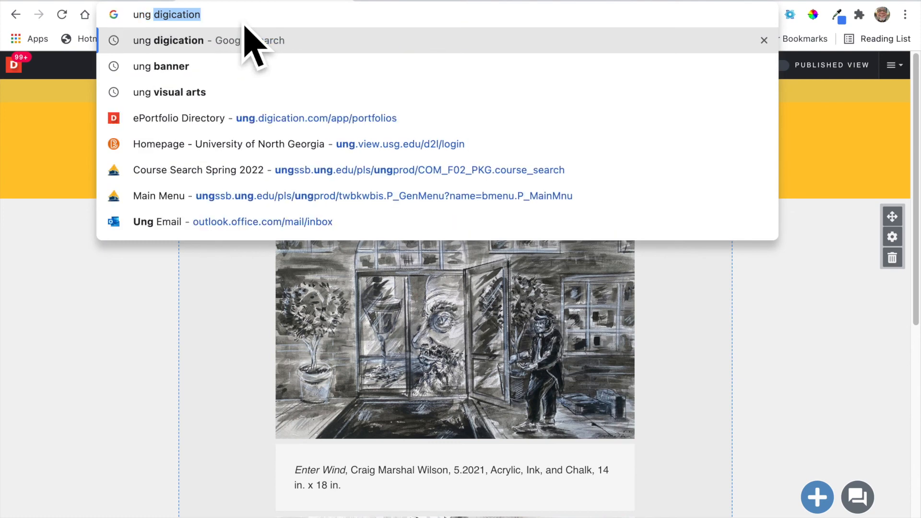
pyautogui.write('visula art')
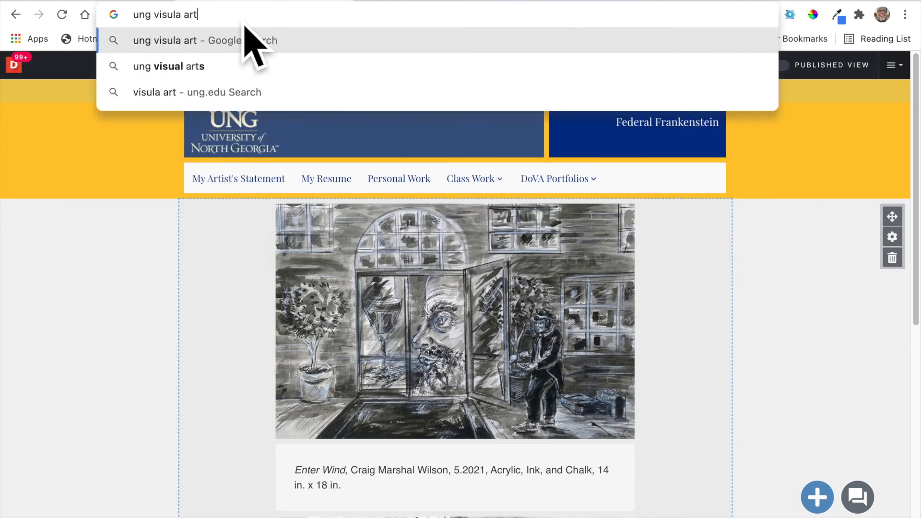
pyautogui.write('s')
pyautogui.press('Return')
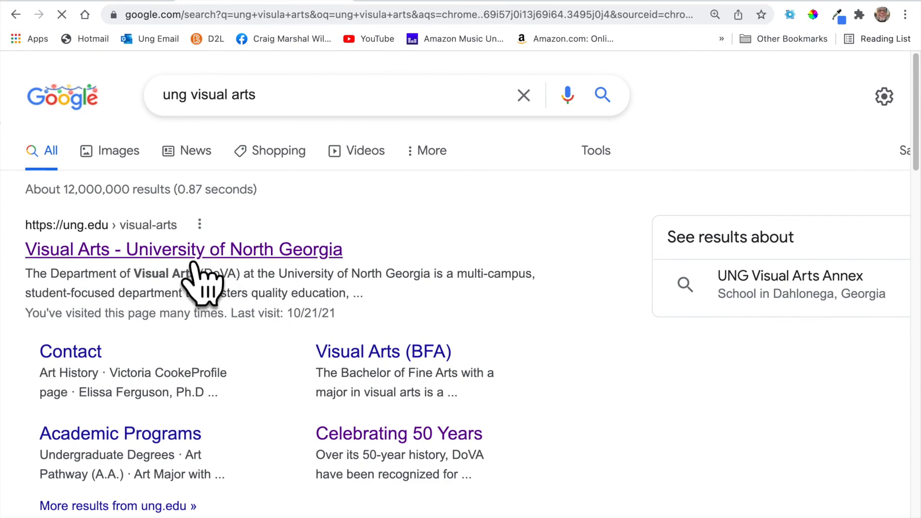
pyautogui.click(194, 254)
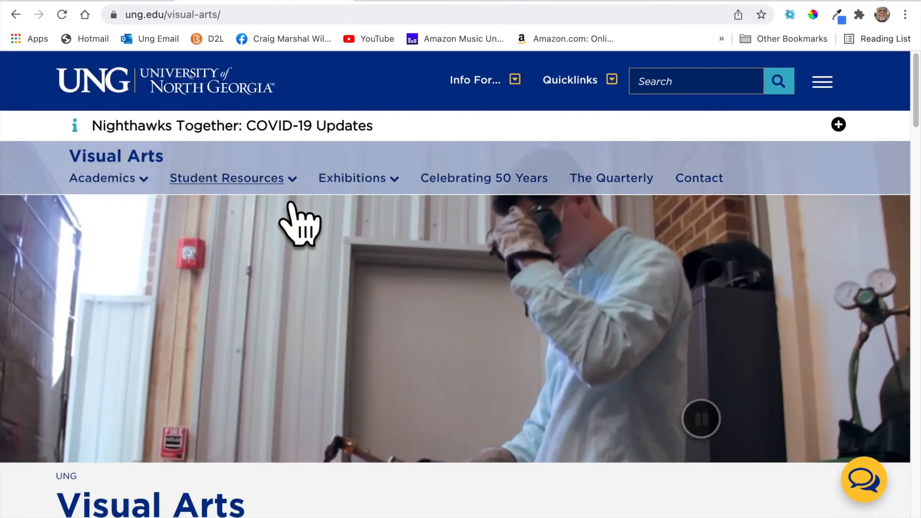
# Go to Student Resources > Info for Art Students and follow the white-balance video link.
pyautogui.click(290, 202)
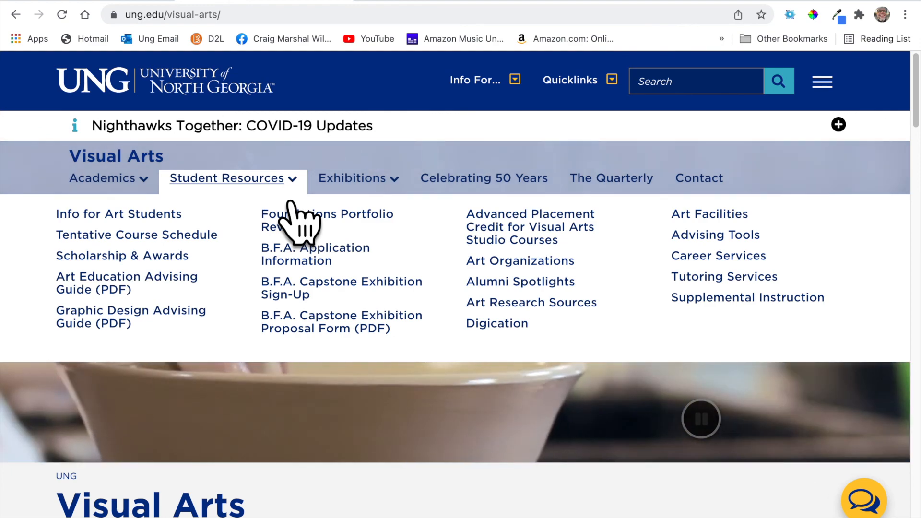
pyautogui.click(158, 224)
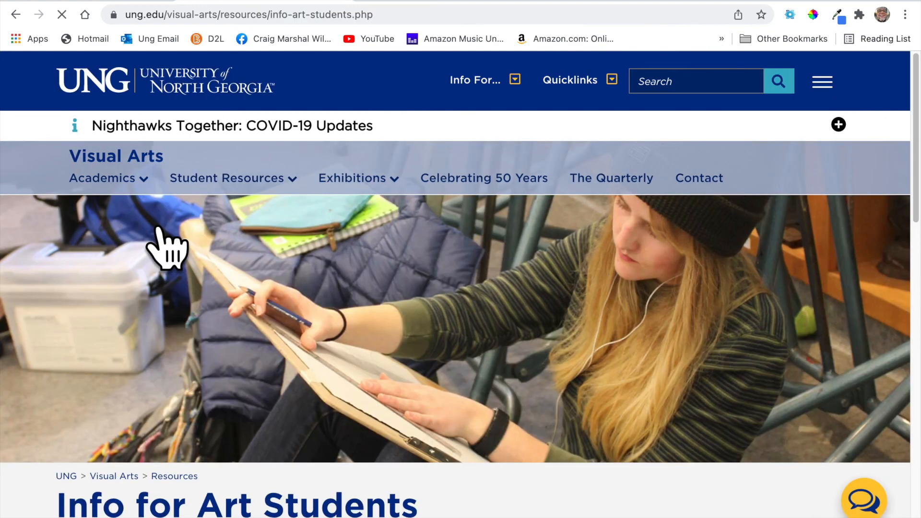
pyautogui.scroll(-15, 255, 302)
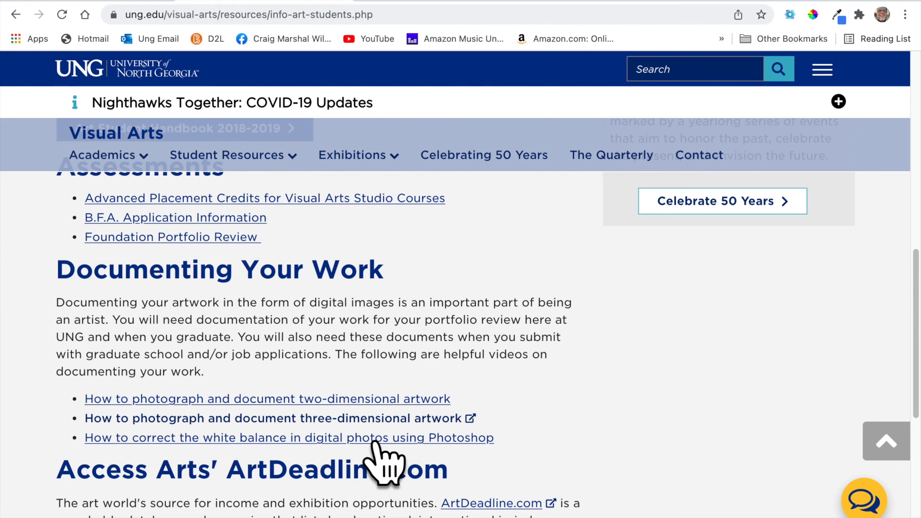
pyautogui.click(382, 456)
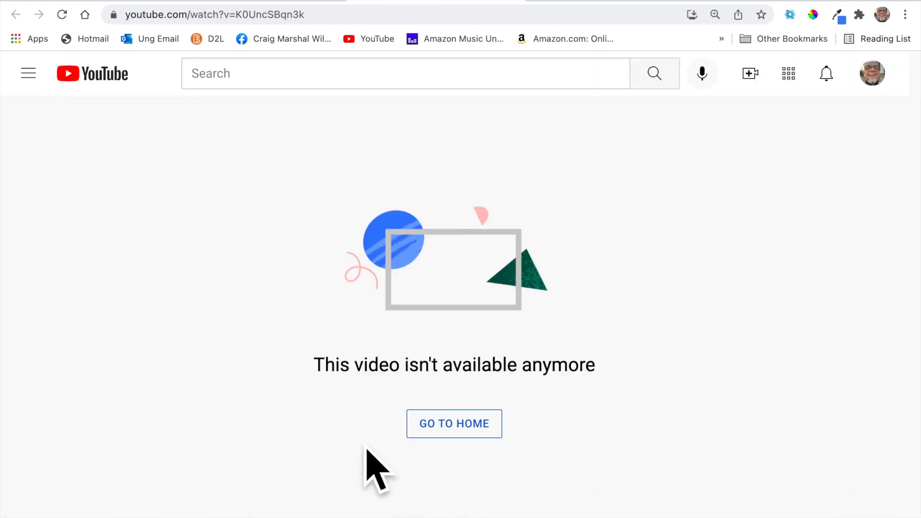
# Return to UNG Visual Arts, open the two-dimensional artwork video, then bring up QuickTime Player's Dock menu to quit.
pyautogui.click(520, 1)
pyautogui.click(214, 402)
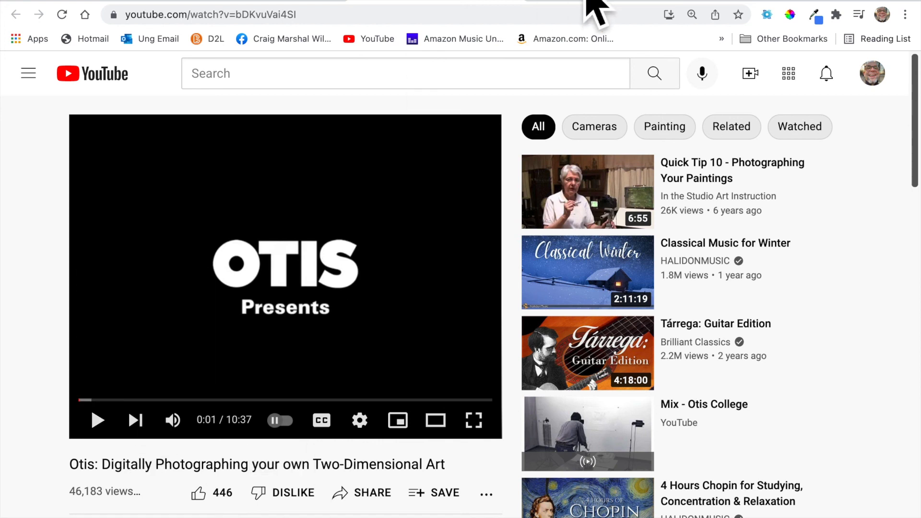
pyautogui.click(521, 2)
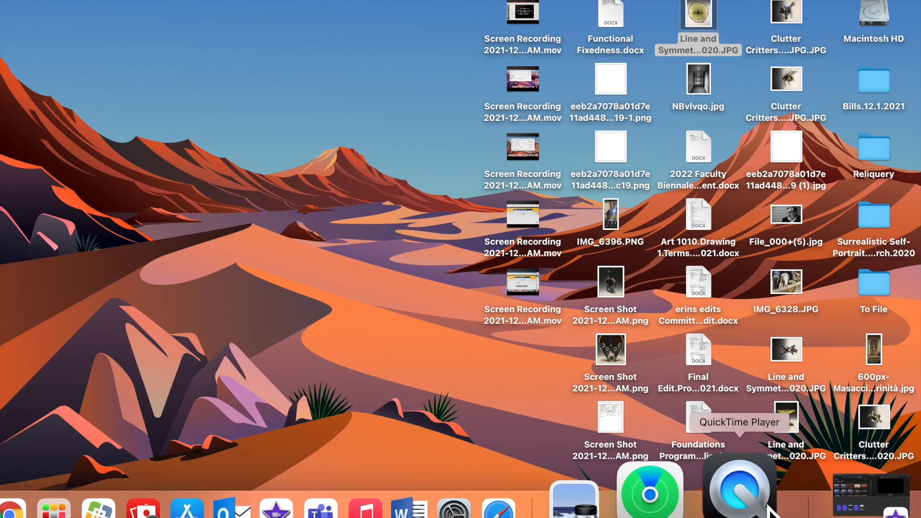
pyautogui.rightClick(751, 501)
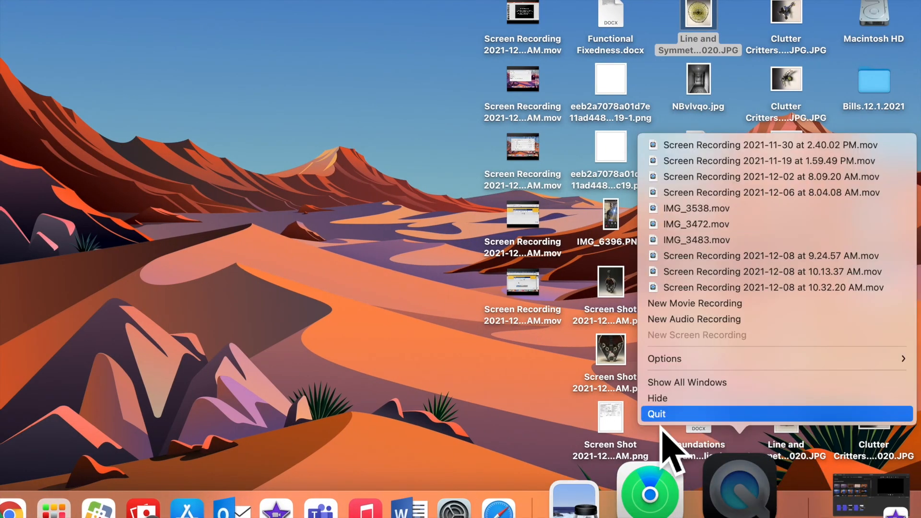